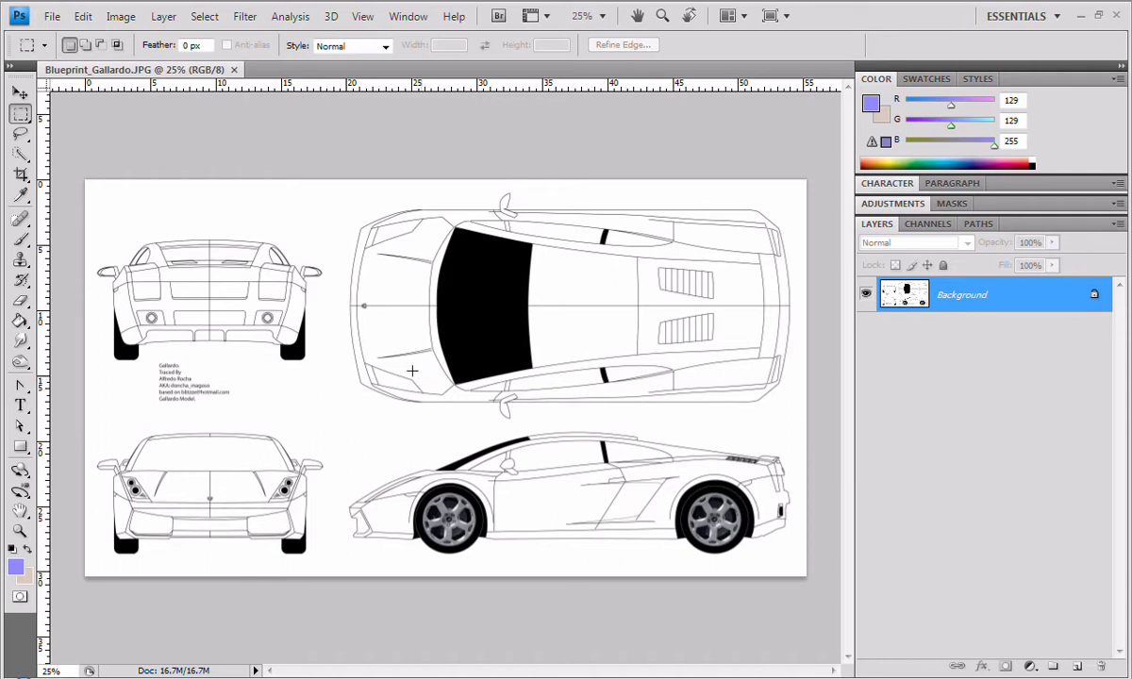
# Turn the rulers off and back on for the blueprint image.
pyautogui.keyDown('alt'); pyautogui.scroll(3, 345, 350); pyautogui.keyUp('alt')
pyautogui.moveTo(388, 345); pyautogui.dragTo(493, 403)
pyautogui.keyDown('alt'); pyautogui.scroll(1, 459, 382); pyautogui.keyUp('alt')
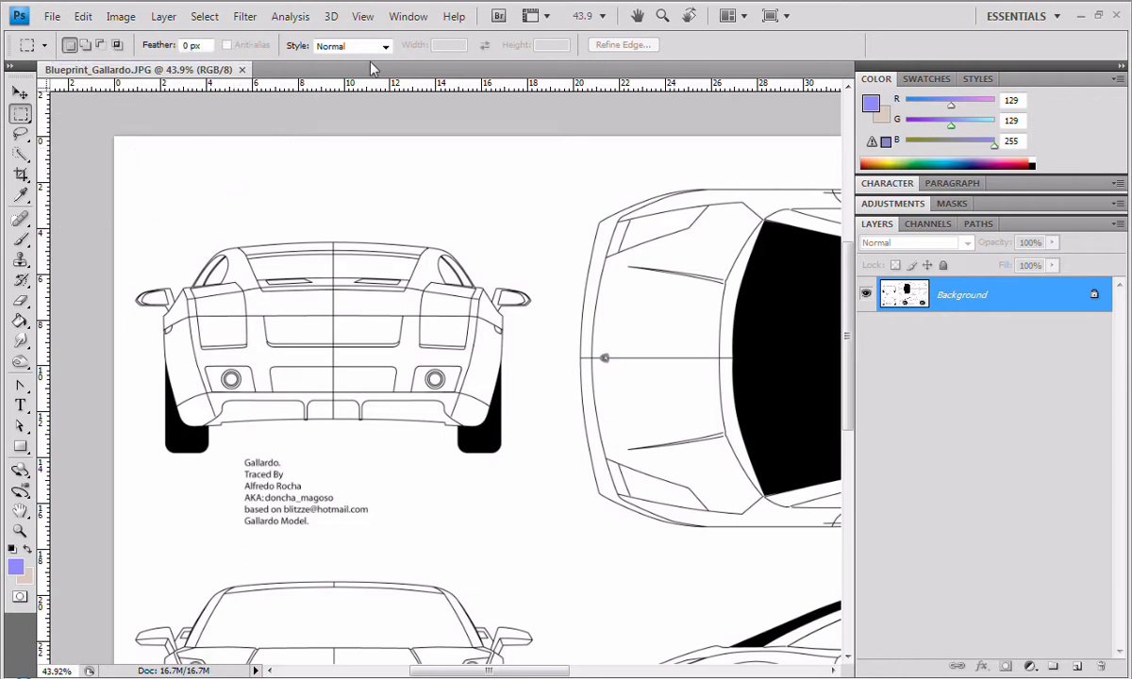
pyautogui.click(364, 18)
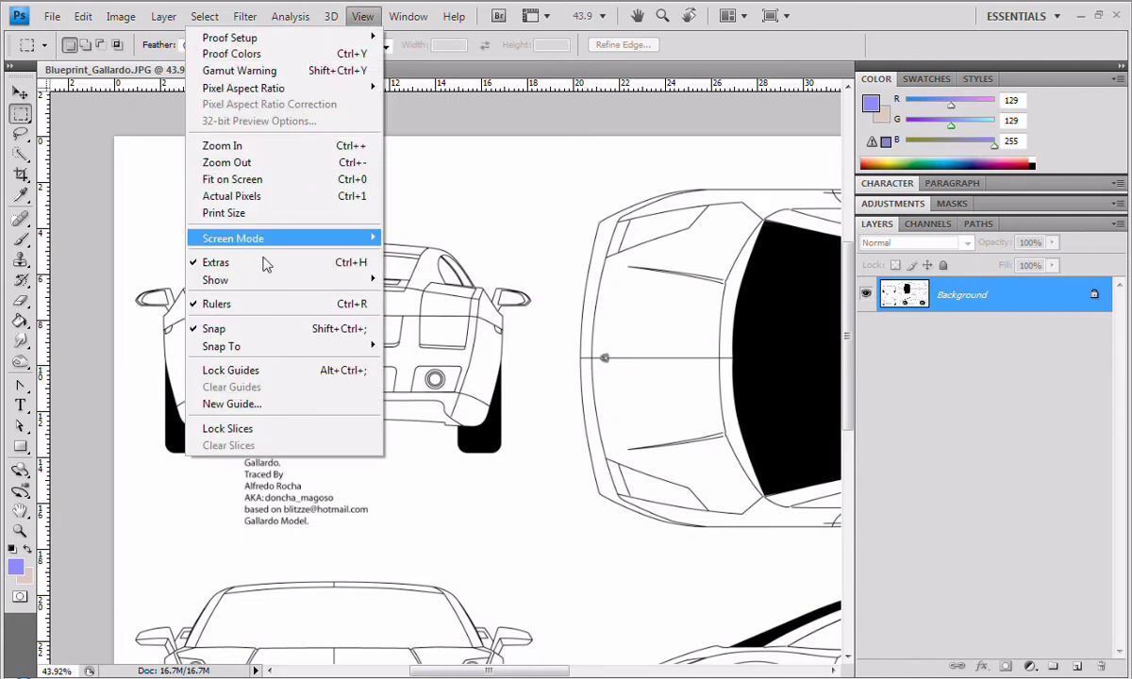
pyautogui.click(242, 311)
pyautogui.click(363, 17)
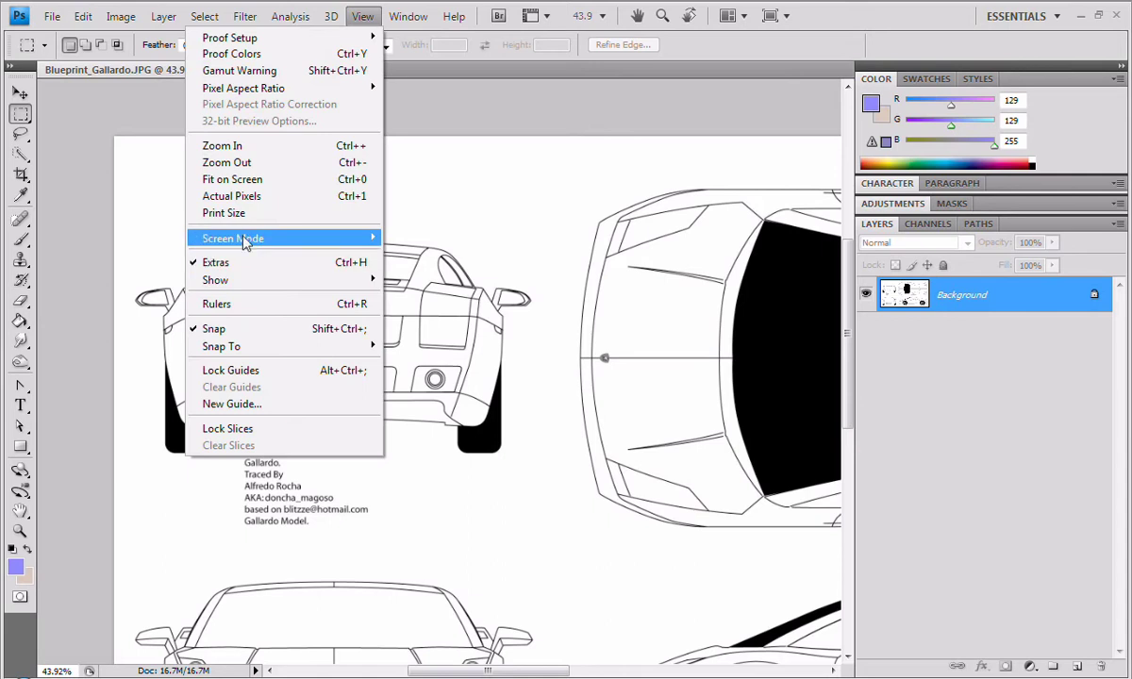
pyautogui.click(220, 304)
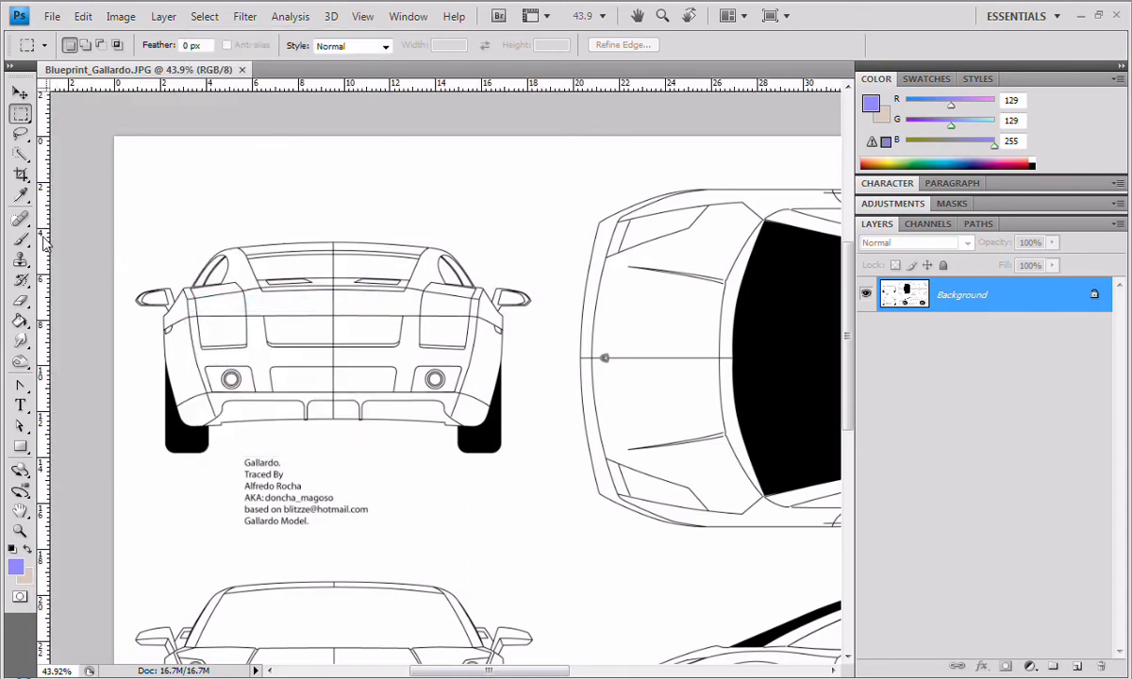
# Place vertical guides at the outer tips of both side mirrors in the car's rear view.
pyautogui.moveTo(44, 237); pyautogui.dragTo(134, 247)
pyautogui.keyDown('alt'); pyautogui.scroll(3, 180, 300); pyautogui.keyUp('alt')
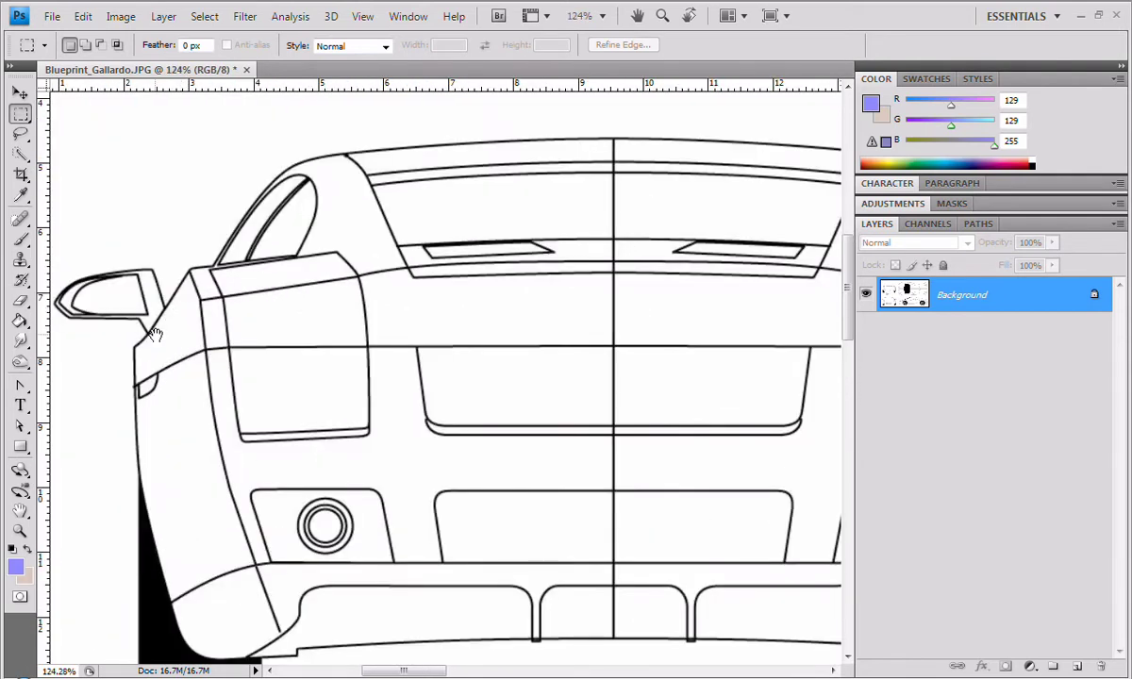
pyautogui.moveTo(162, 332); pyautogui.dragTo(347, 320)
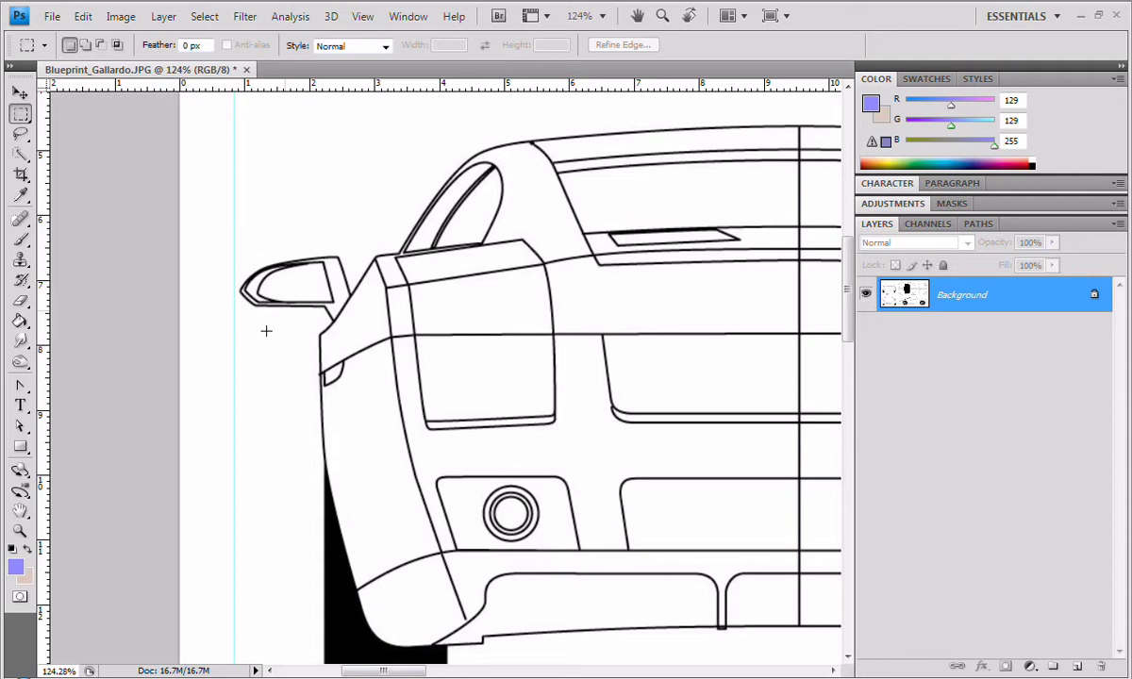
pyautogui.moveTo(541, 487); pyautogui.dragTo(498, 417)
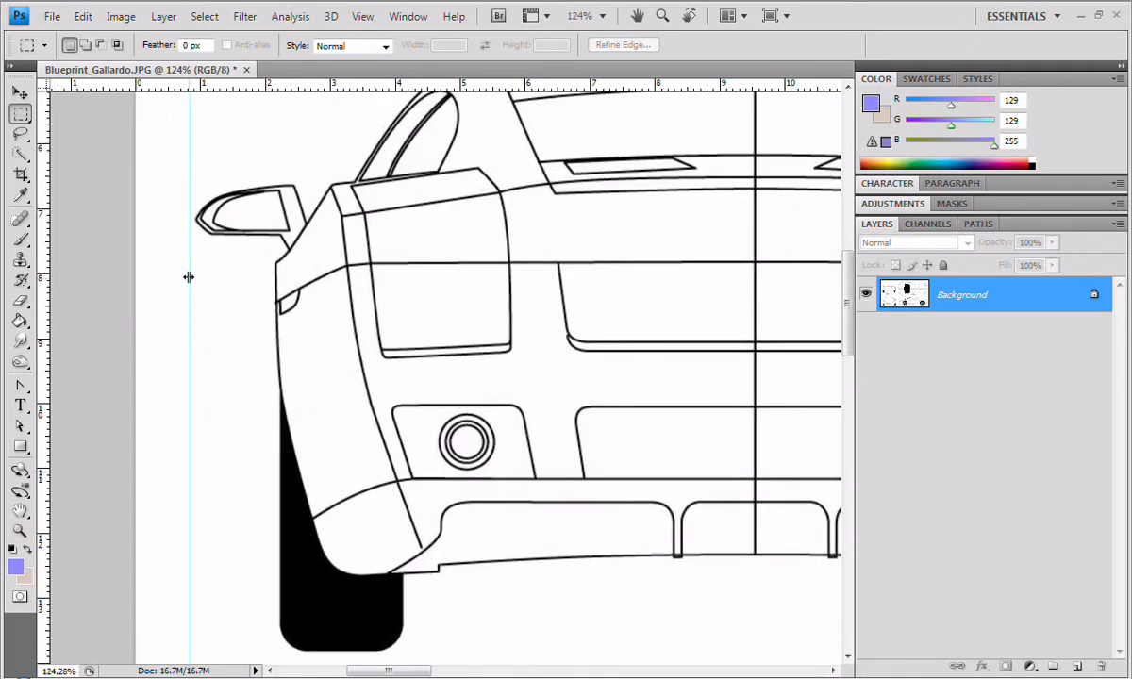
pyautogui.moveTo(189, 275)
pyautogui.mouseDown()
pyautogui.moveTo(167, 274)
pyautogui.moveTo(195, 280)
pyautogui.mouseUp()
pyautogui.moveTo(678, 366); pyautogui.dragTo(56, 371)
pyautogui.moveTo(49, 259); pyautogui.dragTo(692, 301)
# Place a horizontal guide along the top of the roof in the rear view.
pyautogui.moveTo(611, 261); pyautogui.dragTo(781, 464)
pyautogui.moveTo(222, 295); pyautogui.dragTo(345, 306)
pyautogui.hotkey('ctrl', 'r')
pyautogui.moveTo(293, 110); pyautogui.dragTo(279, 275)
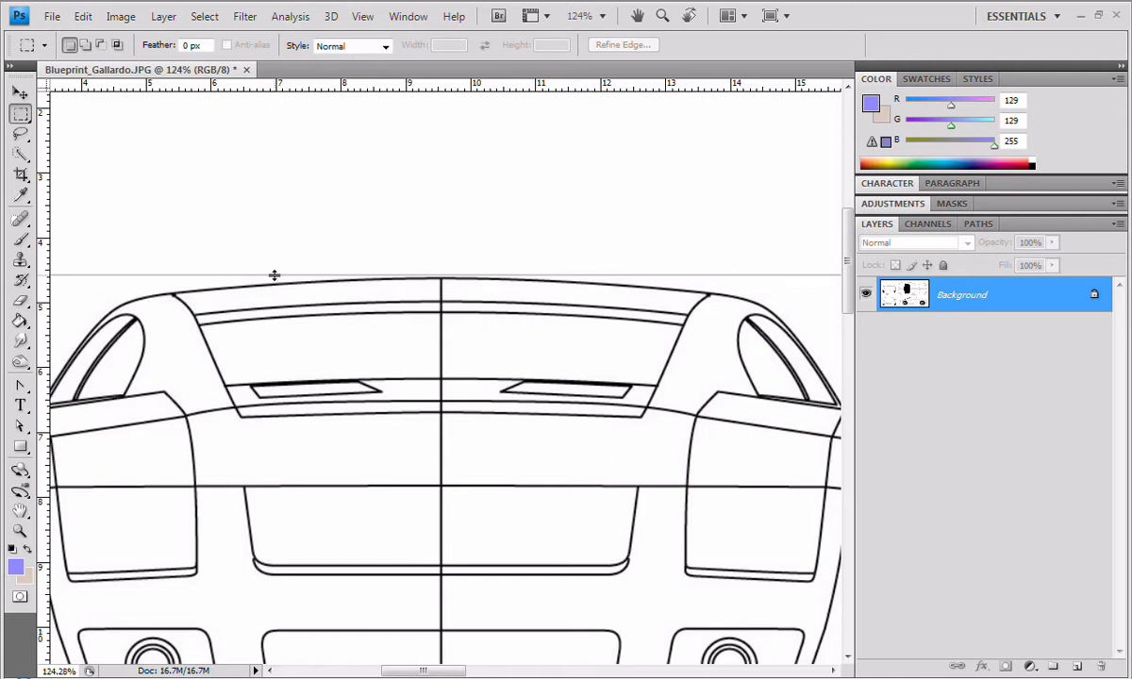
pyautogui.moveTo(273, 276); pyautogui.dragTo(273, 275)
# Place a horizontal guide along the bottom of the tires in the rear view.
pyautogui.moveTo(665, 425)
pyautogui.mouseDown()
pyautogui.moveTo(588, 166)
pyautogui.moveTo(680, 164)
pyautogui.moveTo(463, 328)
pyautogui.moveTo(479, 326)
pyautogui.mouseUp()
pyautogui.moveTo(273, 87); pyautogui.dragTo(219, 534)
pyautogui.moveTo(287, 539); pyautogui.dragTo(367, 278)
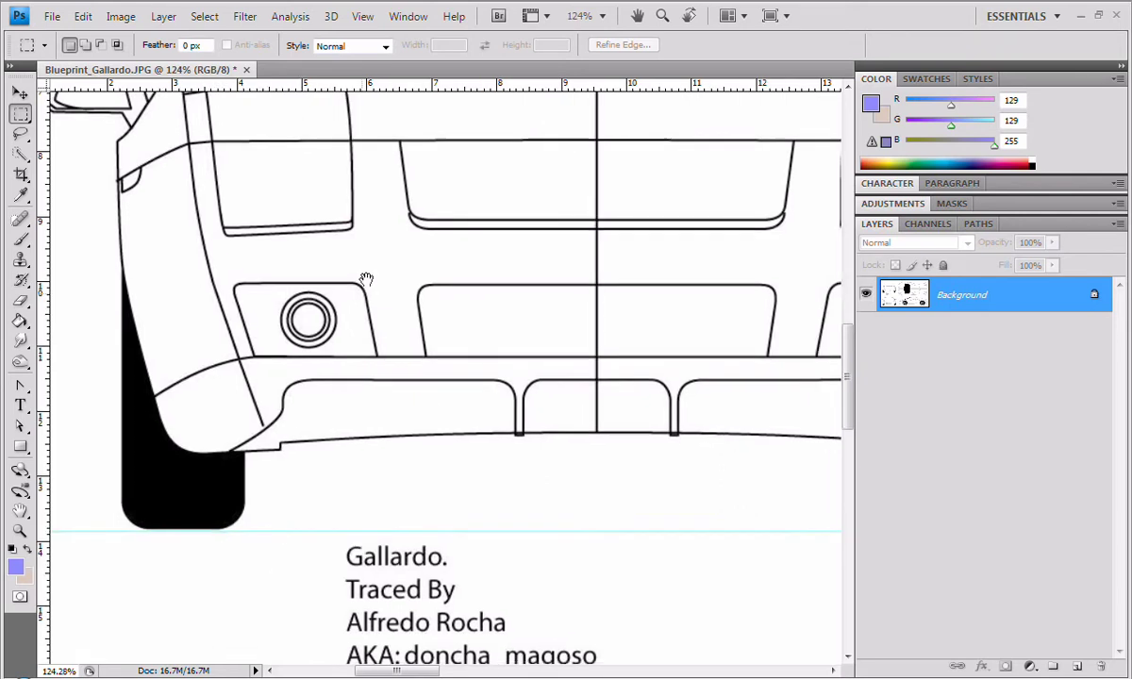
# Shift the guide at the right-hand mirror slightly outward to meet the tip of the front view's mirror.
pyautogui.keyDown('alt'); pyautogui.scroll(-1, 432, 446); pyautogui.keyUp('alt')
pyautogui.keyDown('alt'); pyautogui.scroll(-1, 433, 446); pyautogui.keyUp('alt')
pyautogui.moveTo(412, 561); pyautogui.dragTo(359, 461)
pyautogui.keyDown('alt'); pyautogui.scroll(-2, 354, 392); pyautogui.keyUp('alt')
pyautogui.scroll(2, 283, 318)
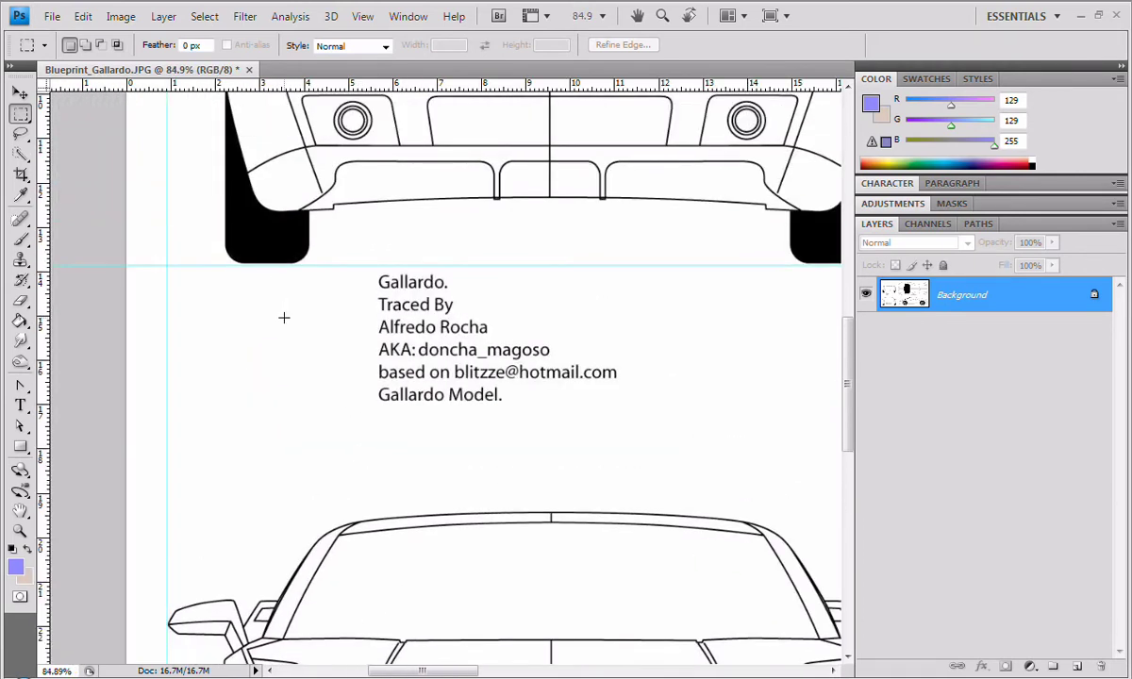
pyautogui.keyDown('alt'); pyautogui.scroll(-2, 283, 319); pyautogui.keyUp('alt')
pyautogui.moveTo(346, 331); pyautogui.dragTo(355, 426)
pyautogui.keyDown('alt'); pyautogui.scroll(-1, 335, 374); pyautogui.keyUp('alt')
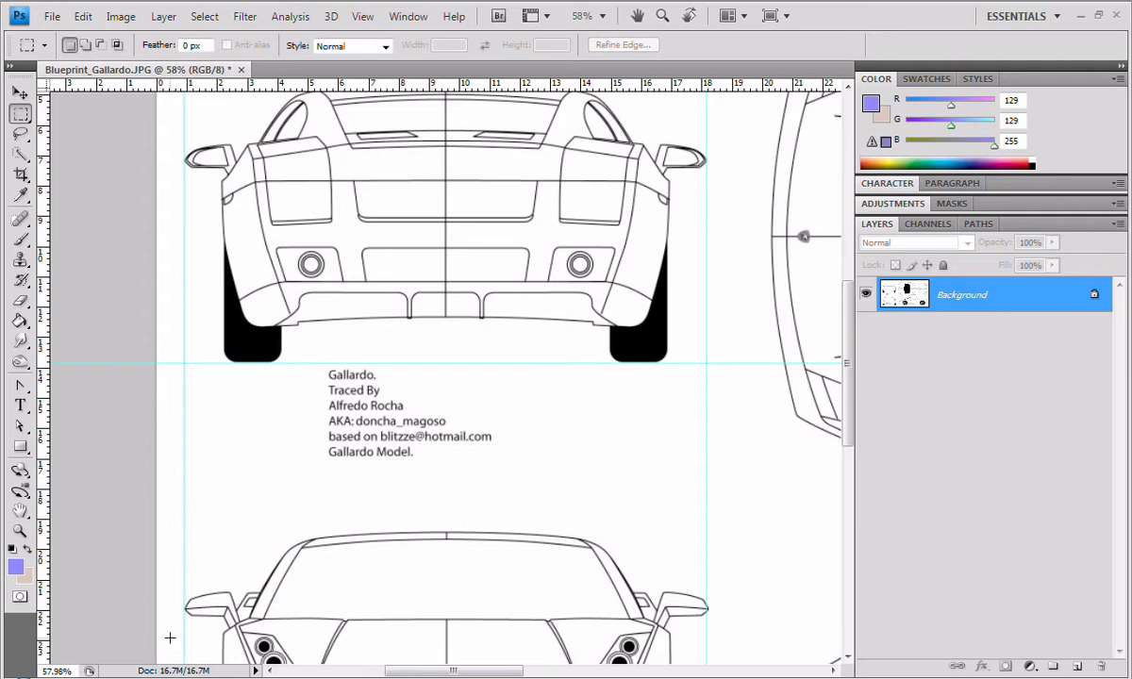
pyautogui.moveTo(598, 442); pyautogui.dragTo(373, 250)
pyautogui.keyDown('alt'); pyautogui.scroll(5, 448, 452); pyautogui.keyUp('alt')
pyautogui.keyDown('alt'); pyautogui.scroll(2, 448, 452); pyautogui.keyUp('alt')
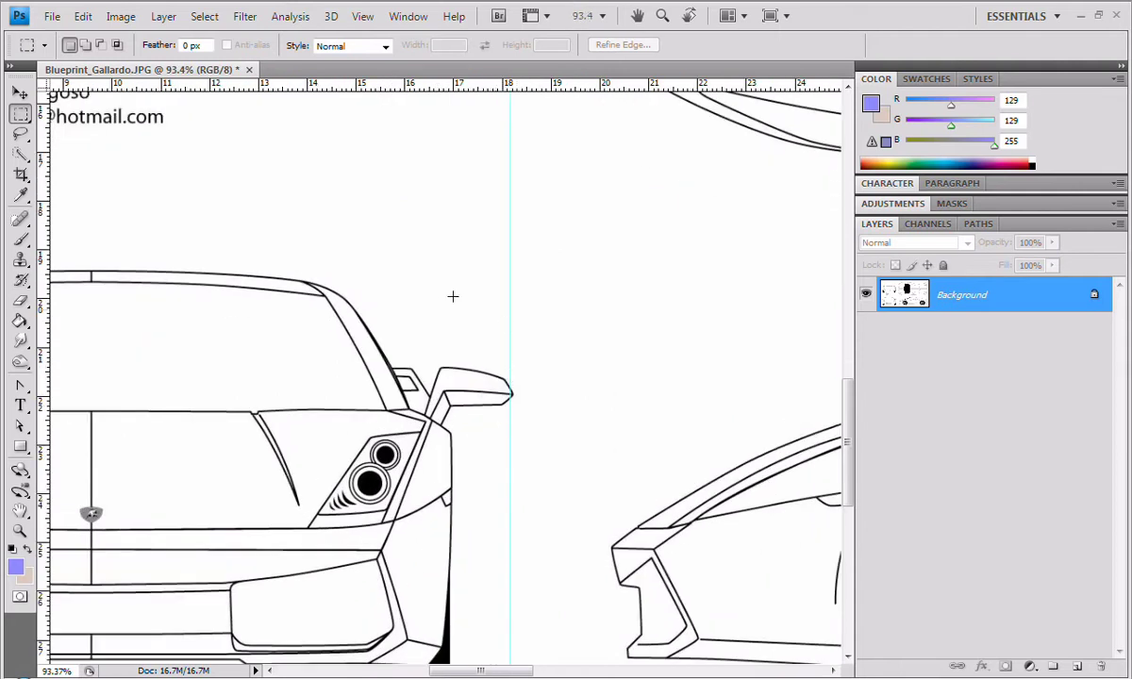
pyautogui.keyDown('alt'); pyautogui.scroll(3, 396, 336); pyautogui.keyUp('alt')
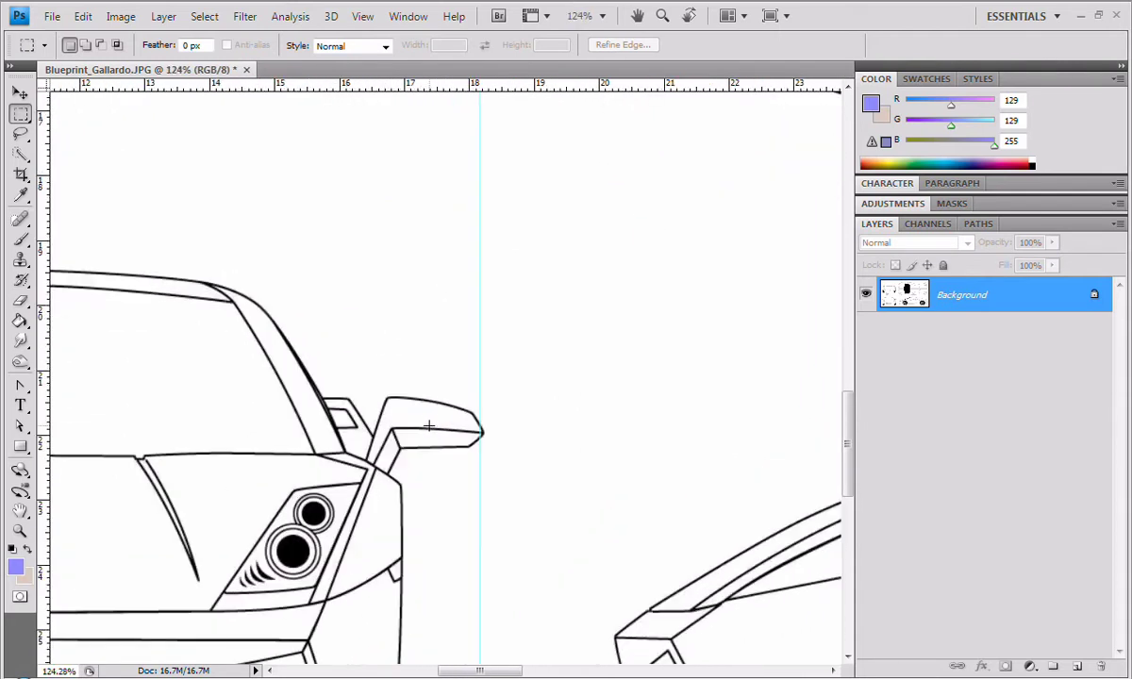
pyautogui.moveTo(479, 452); pyautogui.dragTo(483, 452)
# Place a horizontal guide just above the roof of the car's front view.
pyautogui.keyDown('alt'); pyautogui.scroll(-4, 420, 432); pyautogui.keyUp('alt')
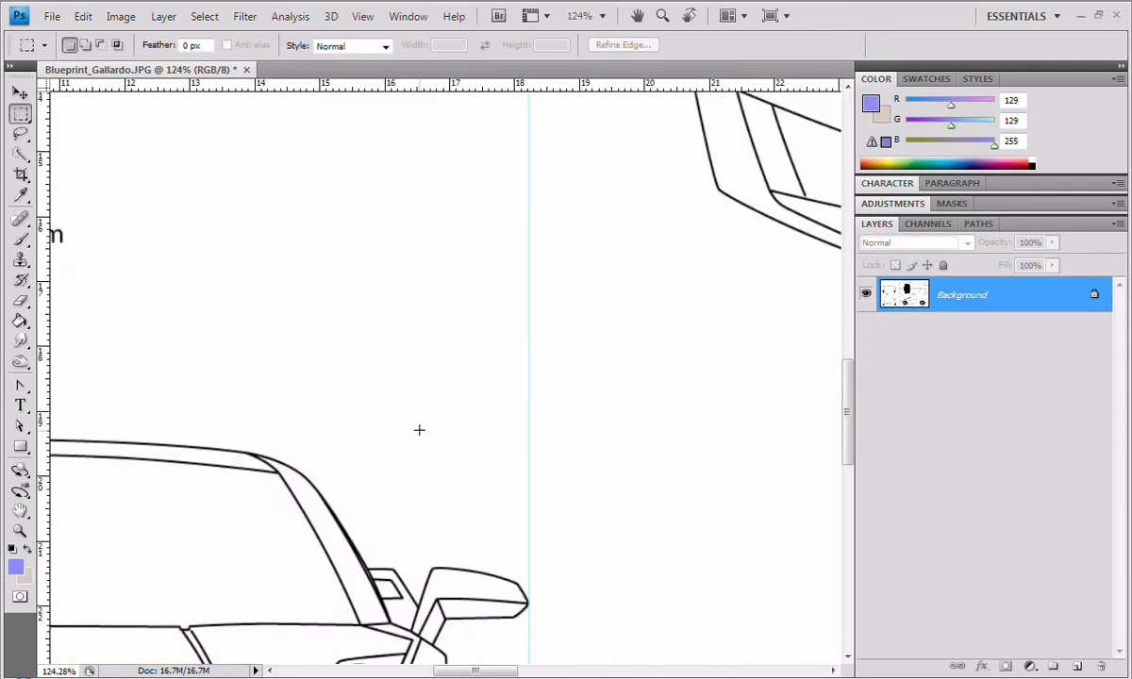
pyautogui.keyDown('alt'); pyautogui.scroll(-3, 419, 429); pyautogui.keyUp('alt')
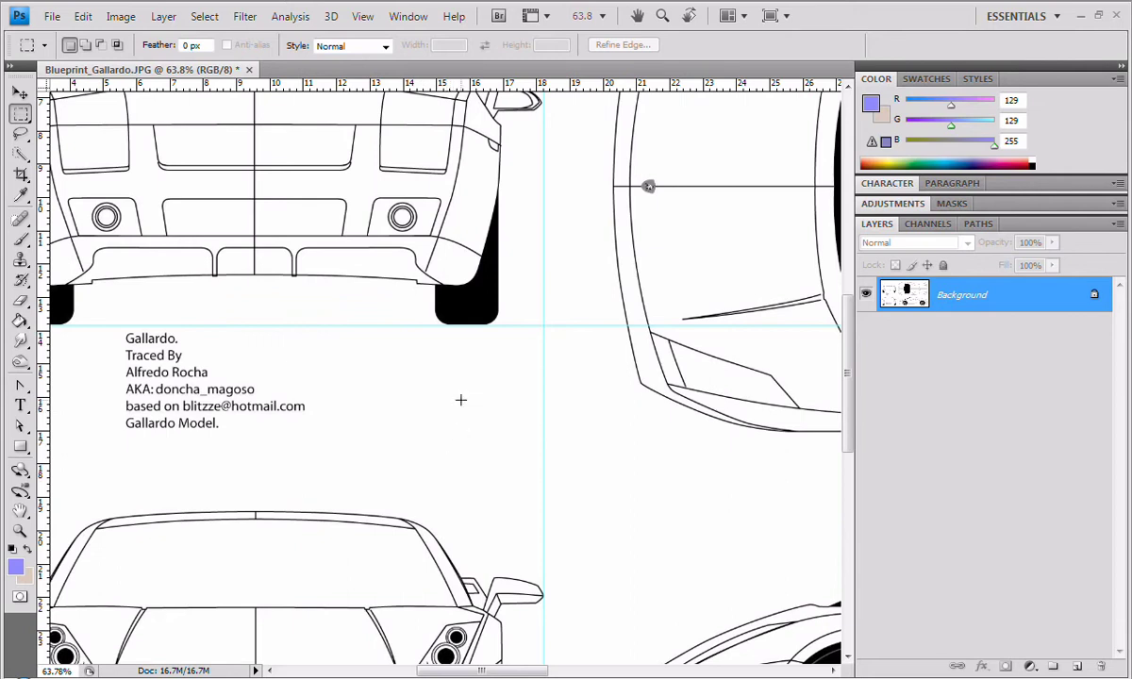
pyautogui.moveTo(399, 397); pyautogui.dragTo(420, 425)
pyautogui.keyDown('alt'); pyautogui.scroll(-1, 419, 424); pyautogui.keyUp('alt')
pyautogui.moveTo(364, 533); pyautogui.dragTo(374, 508)
pyautogui.moveTo(459, 349); pyautogui.dragTo(557, 176)
pyautogui.keyDown('alt'); pyautogui.scroll(2, 382, 457); pyautogui.keyUp('alt')
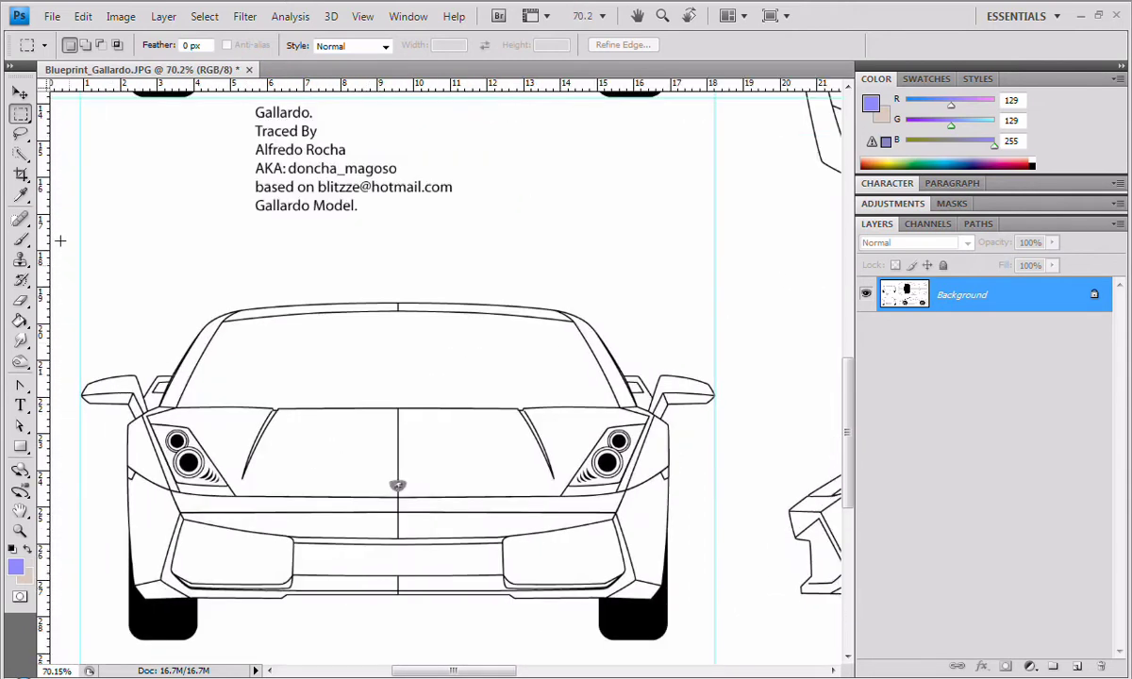
pyautogui.moveTo(179, 89); pyautogui.dragTo(255, 300)
pyautogui.keyDown('alt'); pyautogui.scroll(8, 296, 311); pyautogui.keyUp('alt')
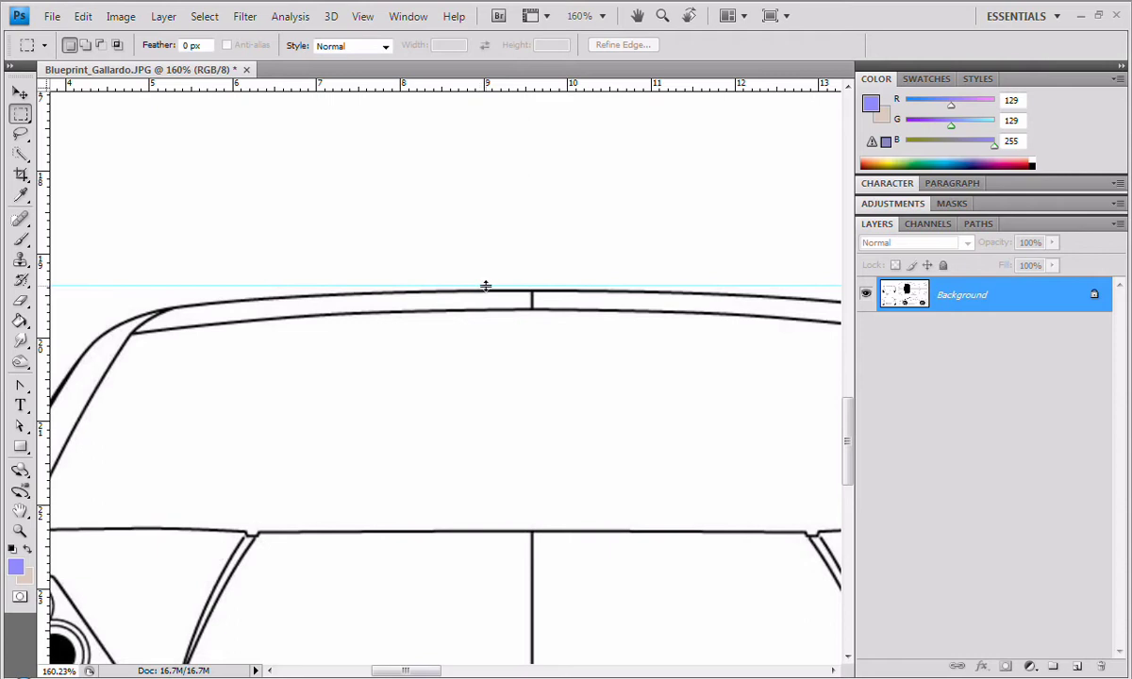
# Place a horizontal guide along the bottom of the front view's tires.
pyautogui.keyDown('alt'); pyautogui.scroll(-3, 464, 401); pyautogui.keyUp('alt')
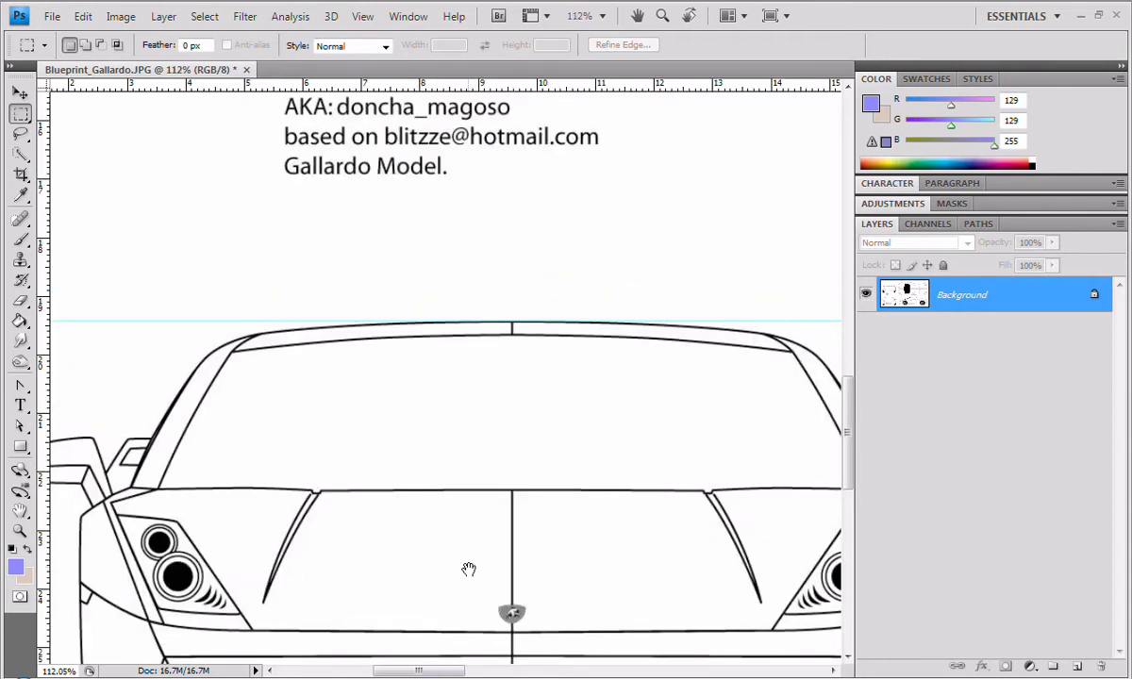
pyautogui.moveTo(469, 568); pyautogui.dragTo(477, 313)
pyautogui.moveTo(288, 85); pyautogui.dragTo(264, 601)
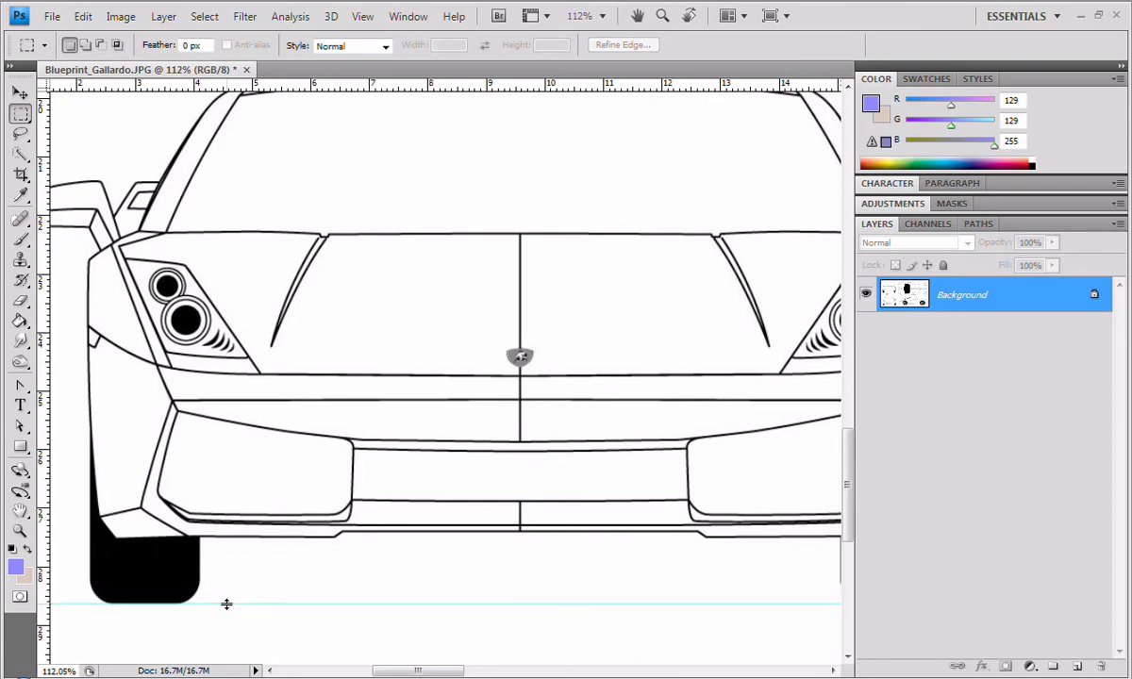
# Place a vertical guide at the foremost point of the nose in the side view.
pyautogui.keyDown('alt'); pyautogui.scroll(-1, 460, 487); pyautogui.keyUp('alt')
pyautogui.keyDown('alt'); pyautogui.scroll(-5, 460, 486); pyautogui.keyUp('alt')
pyautogui.moveTo(776, 286)
pyautogui.mouseDown()
pyautogui.moveTo(285, 235)
pyautogui.moveTo(144, 240)
pyautogui.mouseUp()
pyautogui.moveTo(43, 157); pyautogui.dragTo(211, 347)
# Add a horizontal guide above the side view's roof and remove the slightly lower guide at the front view's roof.
pyautogui.moveTo(392, 84); pyautogui.dragTo(439, 244)
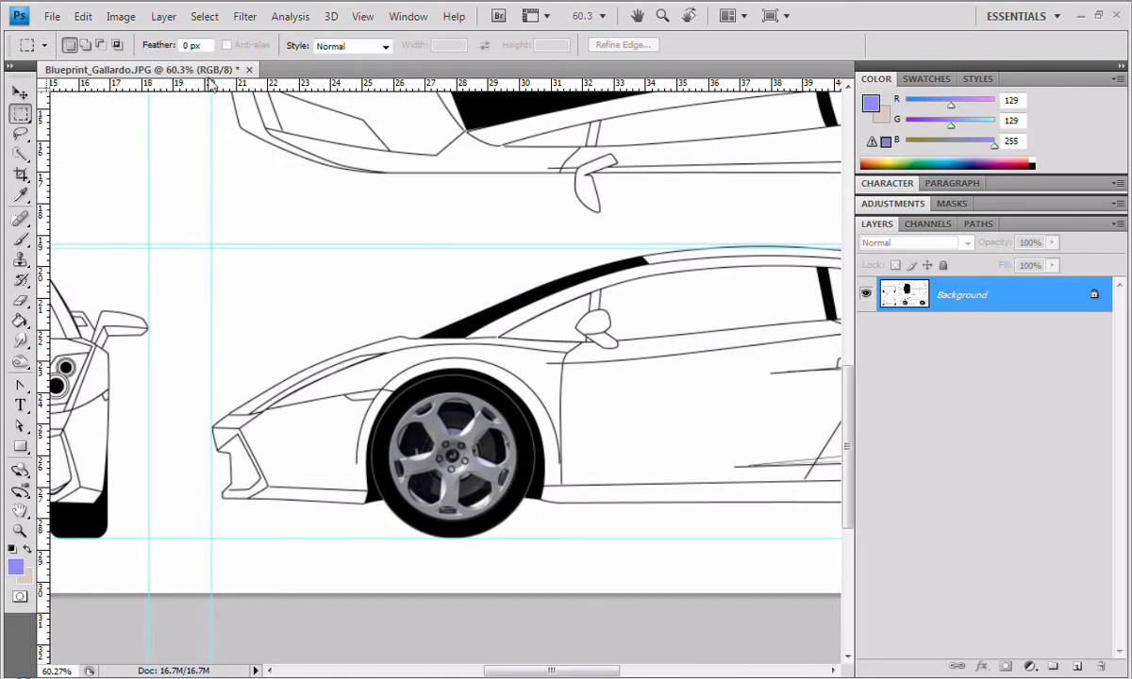
pyautogui.moveTo(231, 326); pyautogui.dragTo(511, 388)
pyautogui.keyDown('alt'); pyautogui.scroll(2, 272, 331); pyautogui.keyUp('alt')
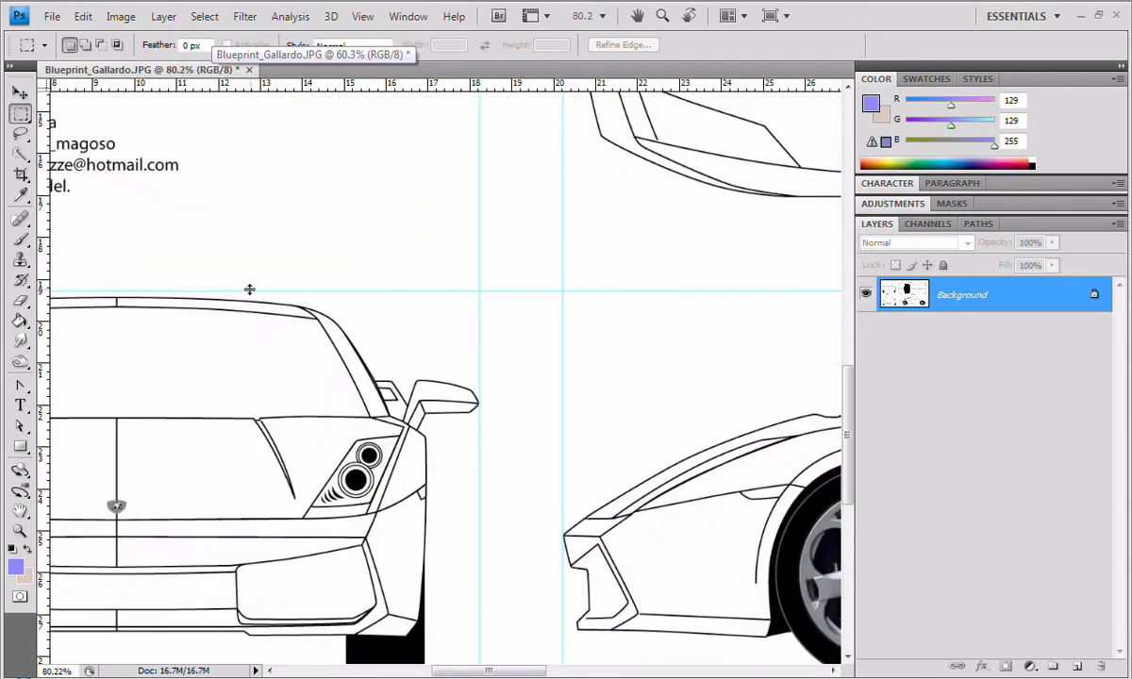
pyautogui.keyDown('ctrl'); pyautogui.moveTo(243, 292); pyautogui.dragTo(243, 293); pyautogui.keyUp('ctrl')
pyautogui.keyDown('alt'); pyautogui.scroll(-4, 495, 347); pyautogui.keyUp('alt')
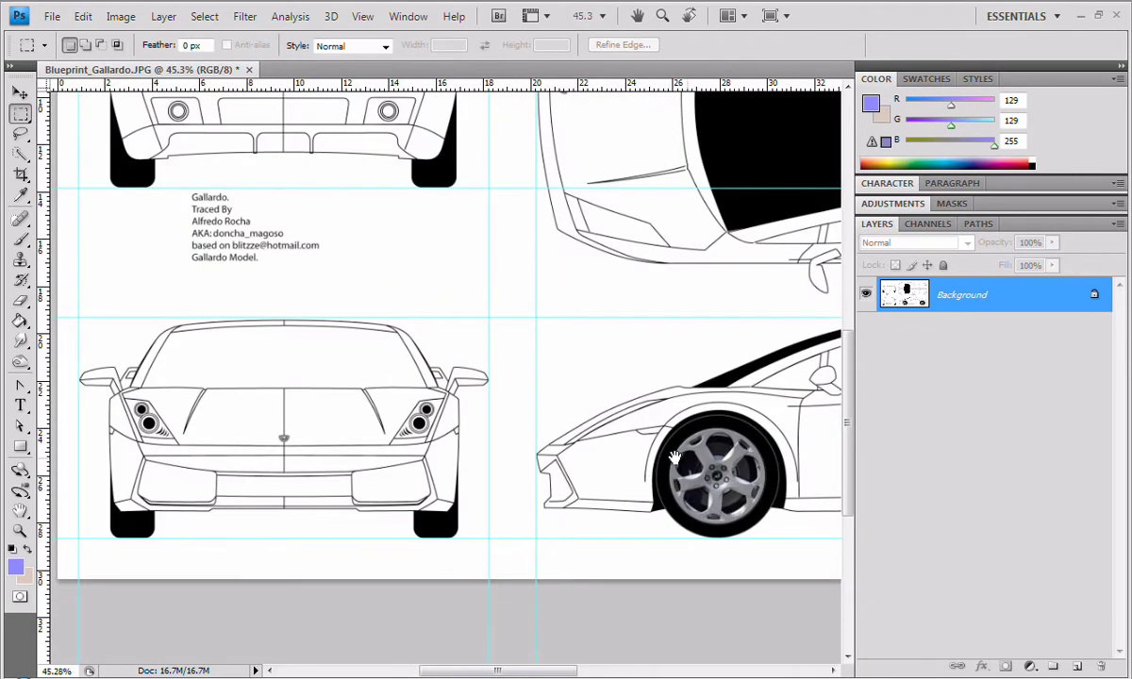
# Place a vertical guide at the rear end of the car in the side and top views.
pyautogui.moveTo(580, 491); pyautogui.dragTo(169, 407)
pyautogui.moveTo(784, 331); pyautogui.dragTo(478, 409)
pyautogui.moveTo(43, 168); pyautogui.dragTo(619, 270)
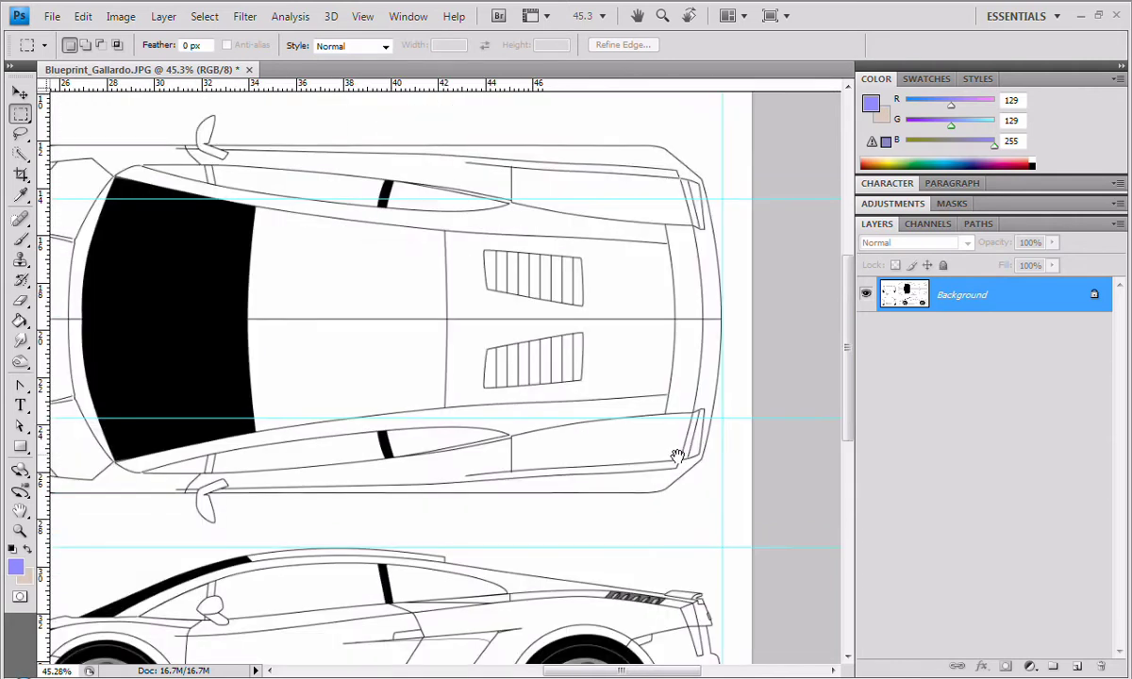
# Place horizontal guides at the outer tips of both mirrors in the top view.
pyautogui.moveTo(689, 455); pyautogui.dragTo(738, 455)
pyautogui.moveTo(474, 371); pyautogui.dragTo(598, 421)
pyautogui.moveTo(243, 90); pyautogui.dragTo(259, 177)
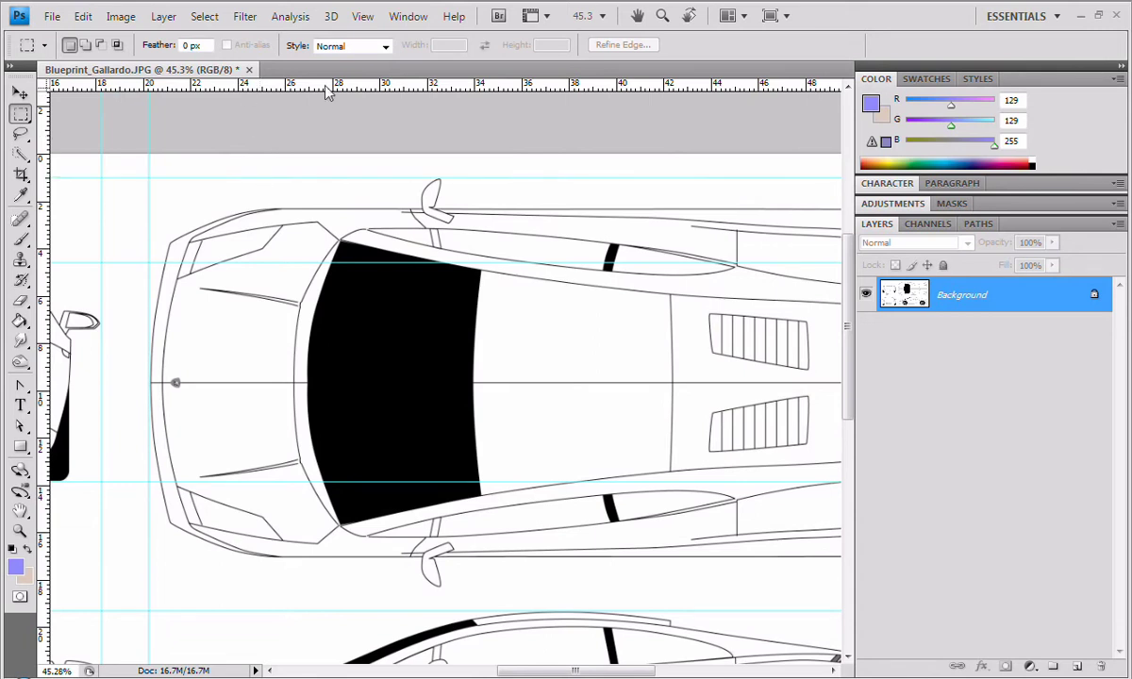
pyautogui.moveTo(325, 89); pyautogui.dragTo(382, 587)
# Select the rear view within its guides using the Rectangular Marquee and crop the image to that selection.
pyautogui.moveTo(436, 419); pyautogui.dragTo(267, 335)
pyautogui.keyDown('alt'); pyautogui.scroll(-3, 288, 359); pyautogui.keyUp('alt')
pyautogui.moveTo(330, 492); pyautogui.dragTo(586, 449)
pyautogui.keyDown('alt'); pyautogui.scroll(-1, 557, 456); pyautogui.keyUp('alt')
pyautogui.moveTo(341, 352); pyautogui.dragTo(350, 375)
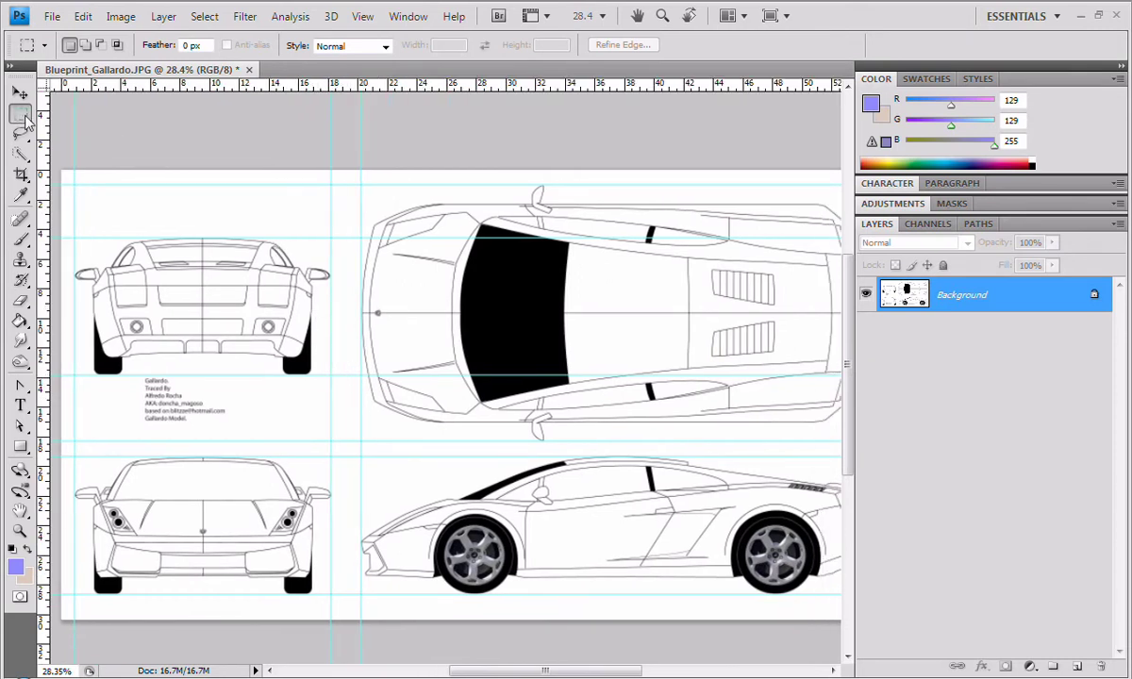
pyautogui.moveTo(281, 355); pyautogui.dragTo(294, 352)
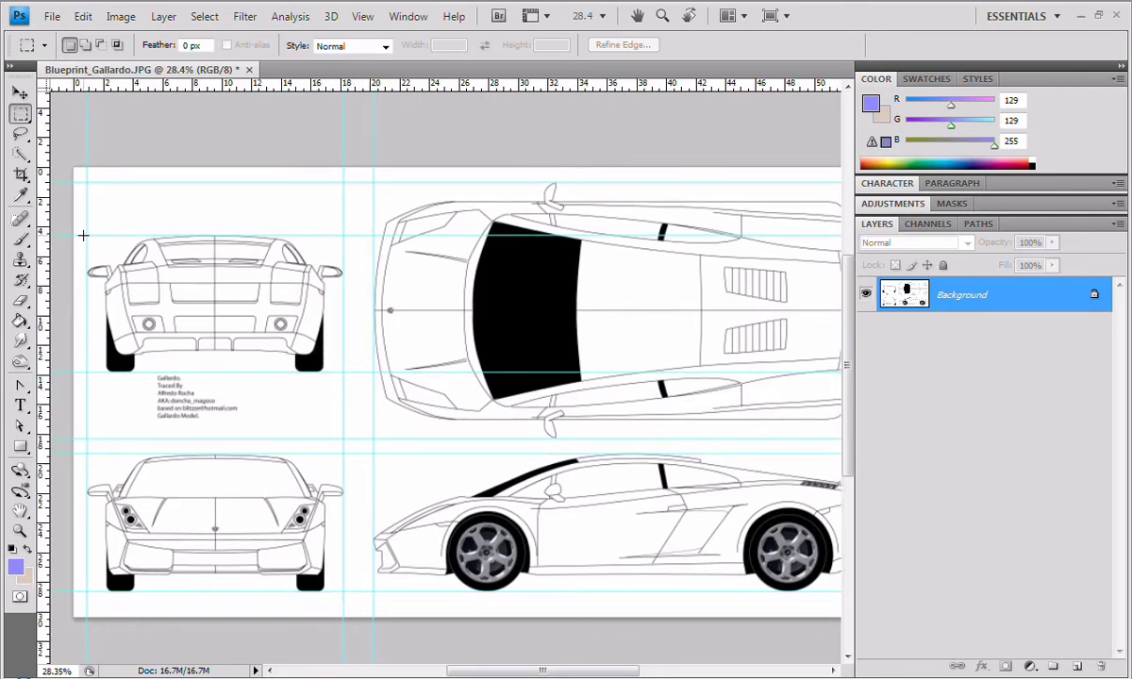
pyautogui.keyDown('alt'); pyautogui.scroll(3, 155, 304); pyautogui.keyUp('alt')
pyautogui.moveTo(271, 354)
pyautogui.mouseDown()
pyautogui.moveTo(548, 472)
pyautogui.moveTo(546, 449)
pyautogui.moveTo(558, 459)
pyautogui.mouseUp()
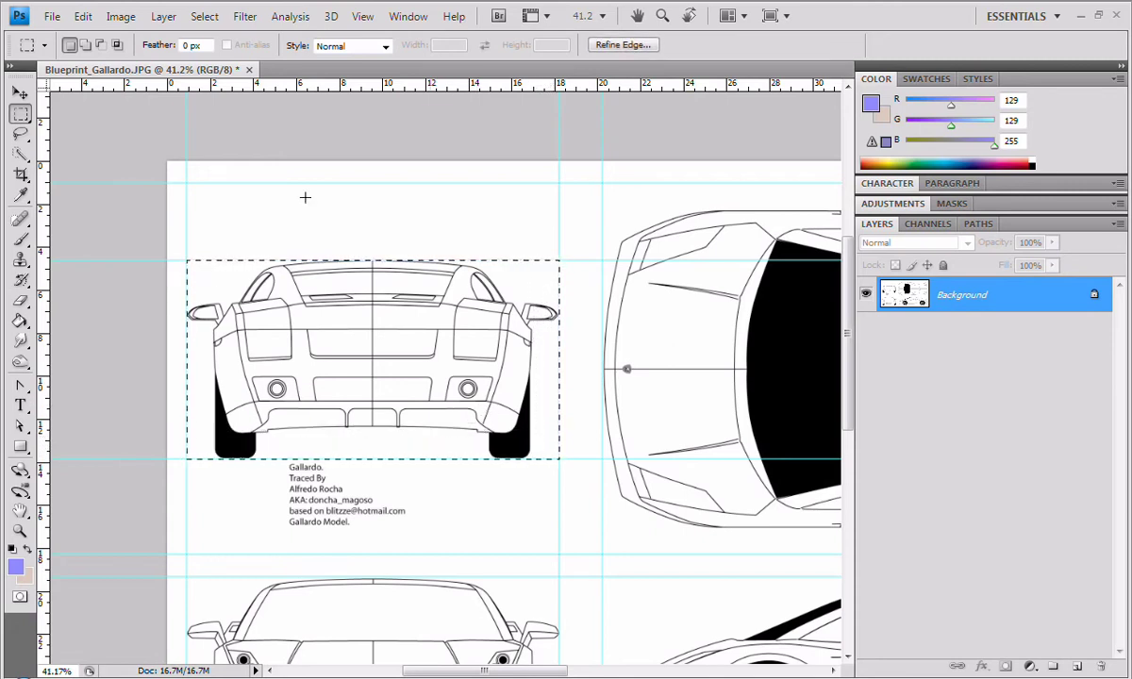
pyautogui.click(121, 16)
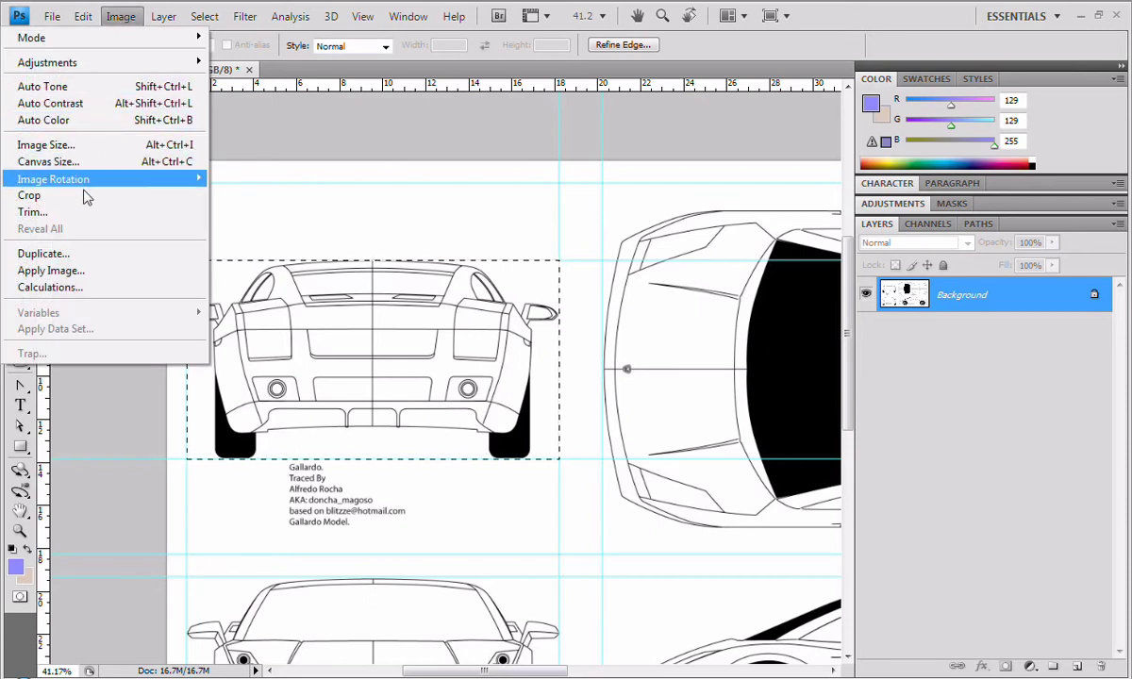
pyautogui.click(89, 195)
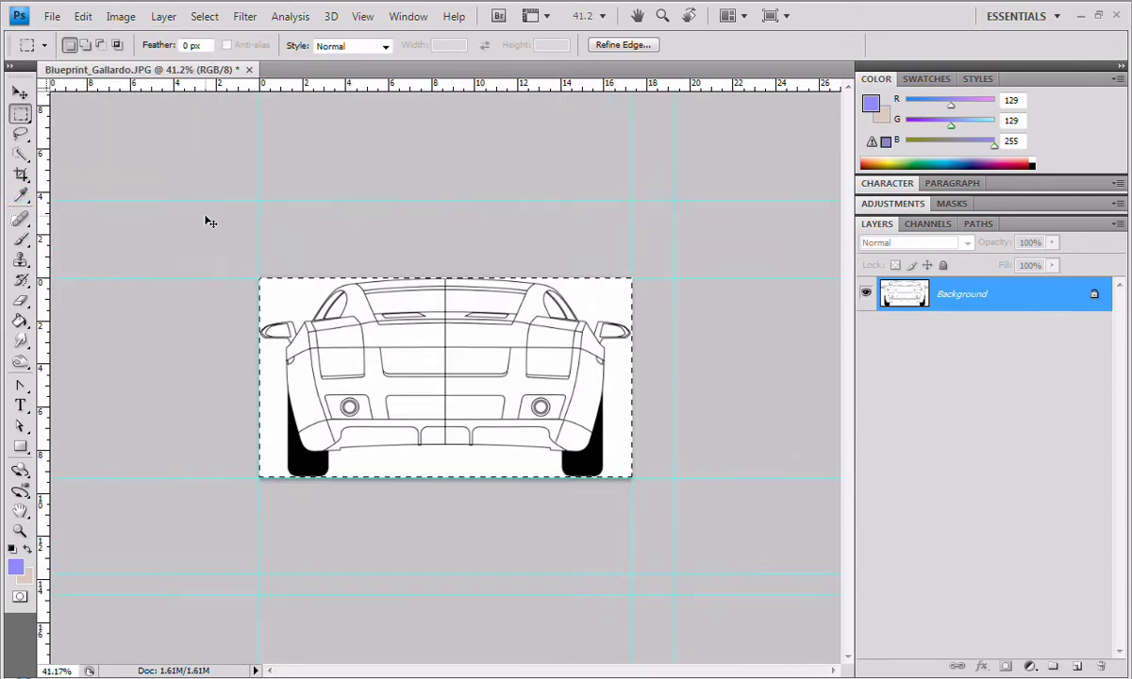
# Save the cropped rear view in PNG format as Gallardo_Back in the desktop's Gallardo folder.
pyautogui.hotkey('ctrl', 'shift', 's')
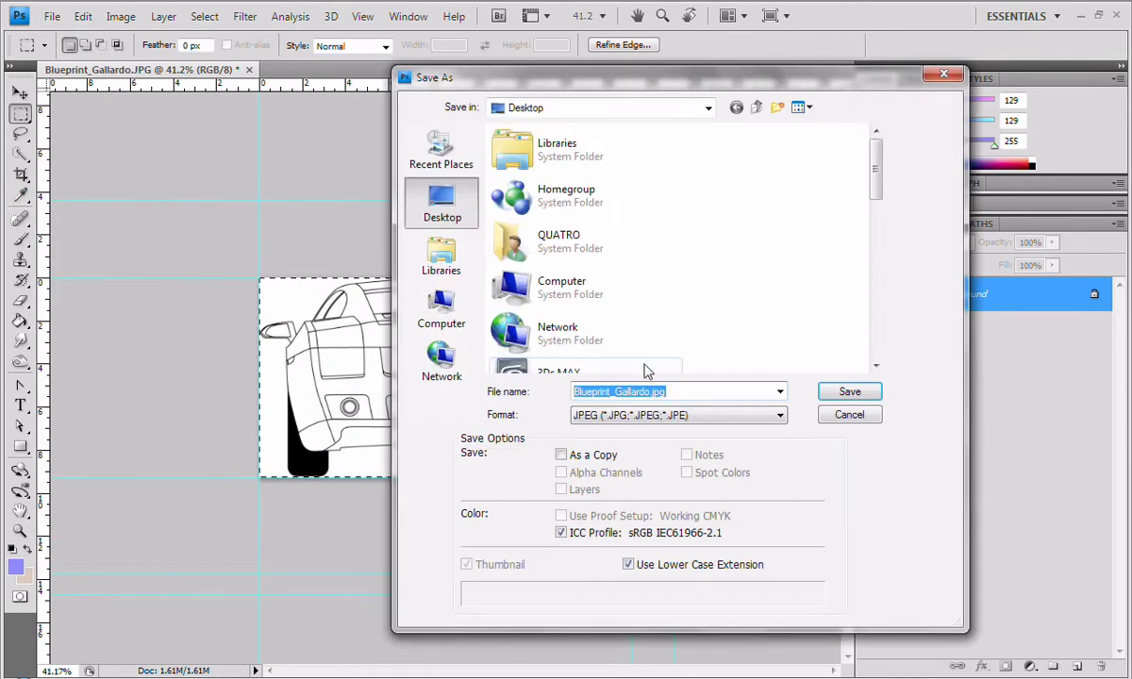
pyautogui.scroll(-3, 754, 249)
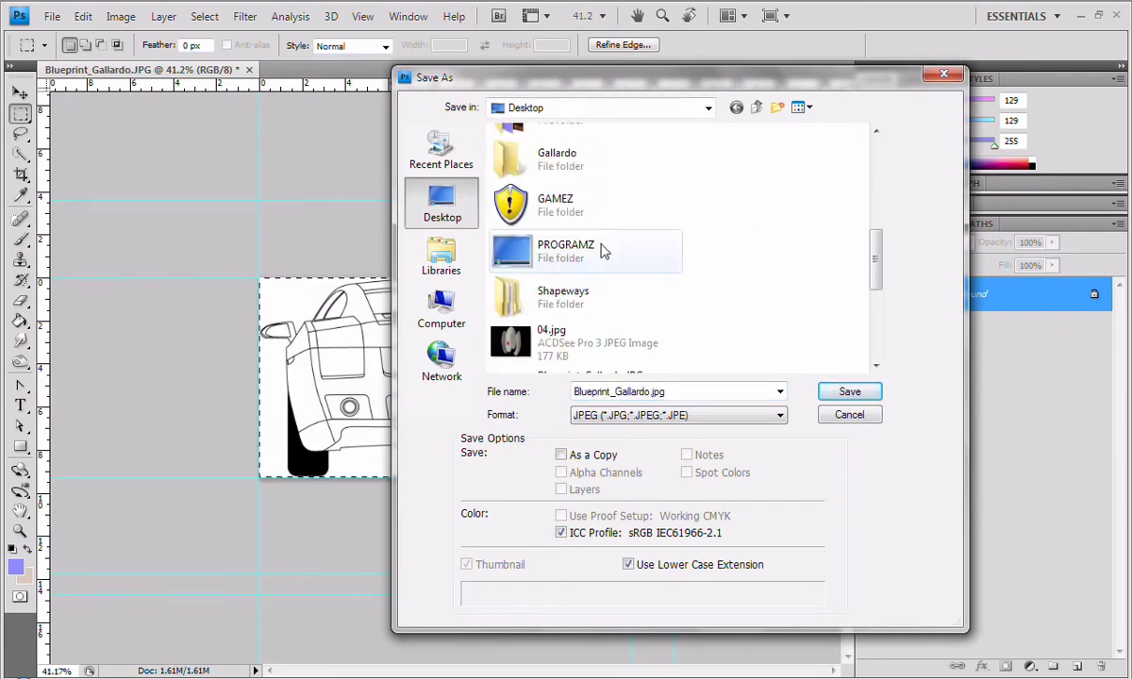
pyautogui.scroll(1, 586, 227)
pyautogui.doubleClick(552, 283)
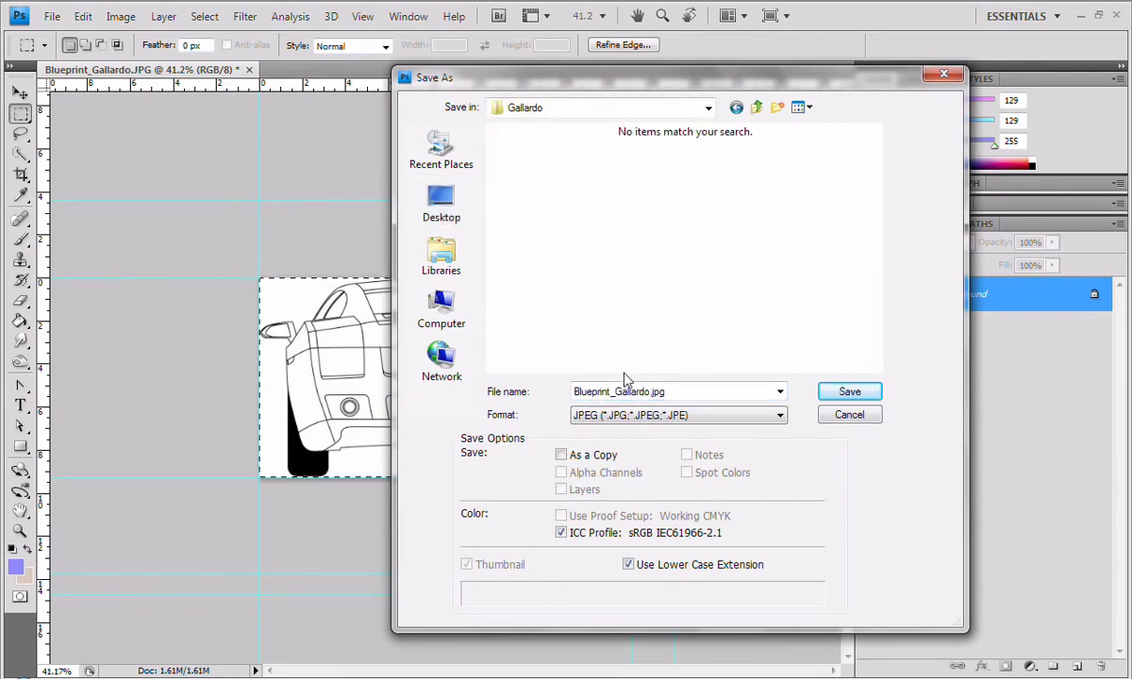
pyautogui.doubleClick(623, 391)
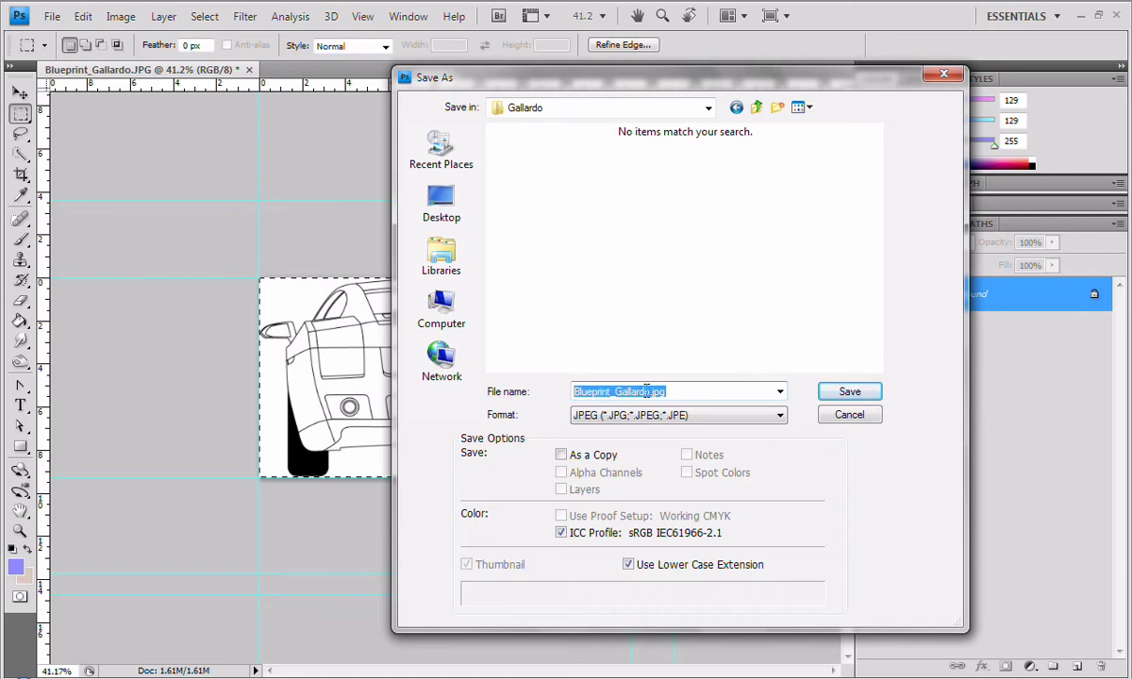
pyautogui.click(645, 392)
pyautogui.write('Gallardo_Back')
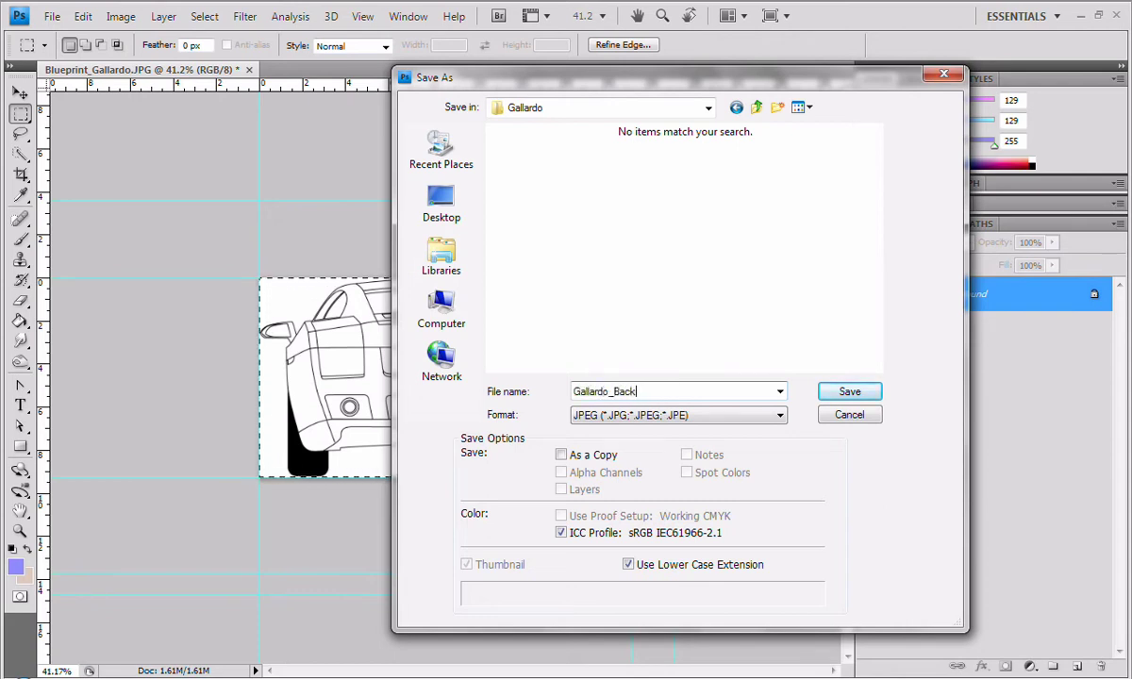
pyautogui.click(608, 421)
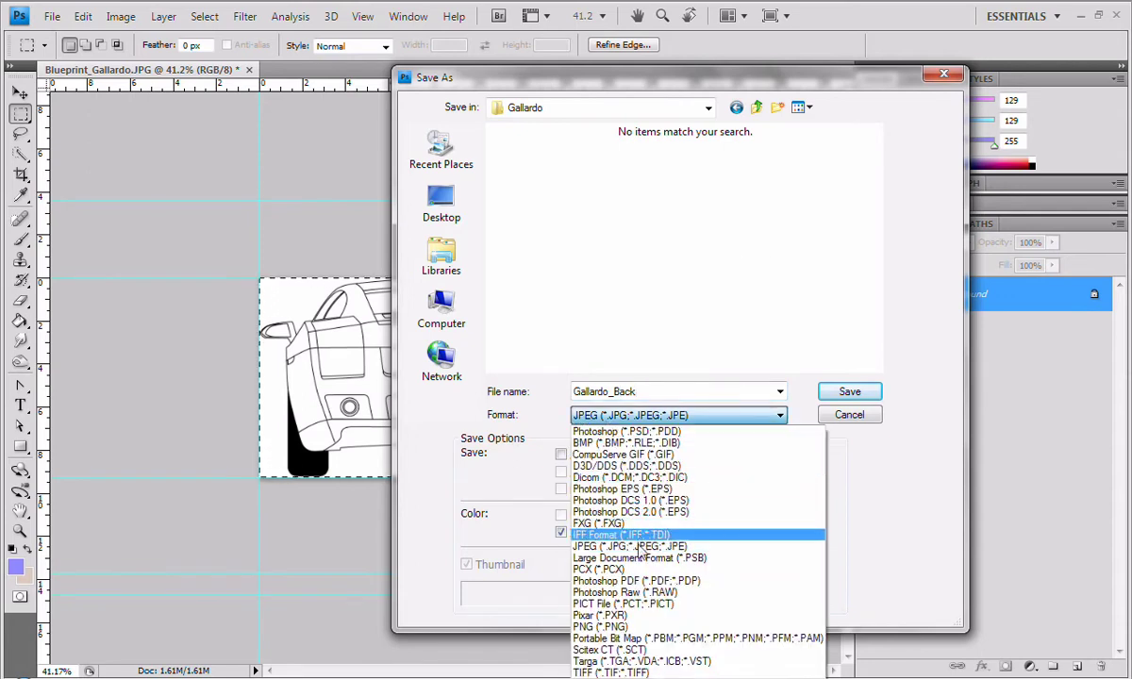
pyautogui.click(618, 627)
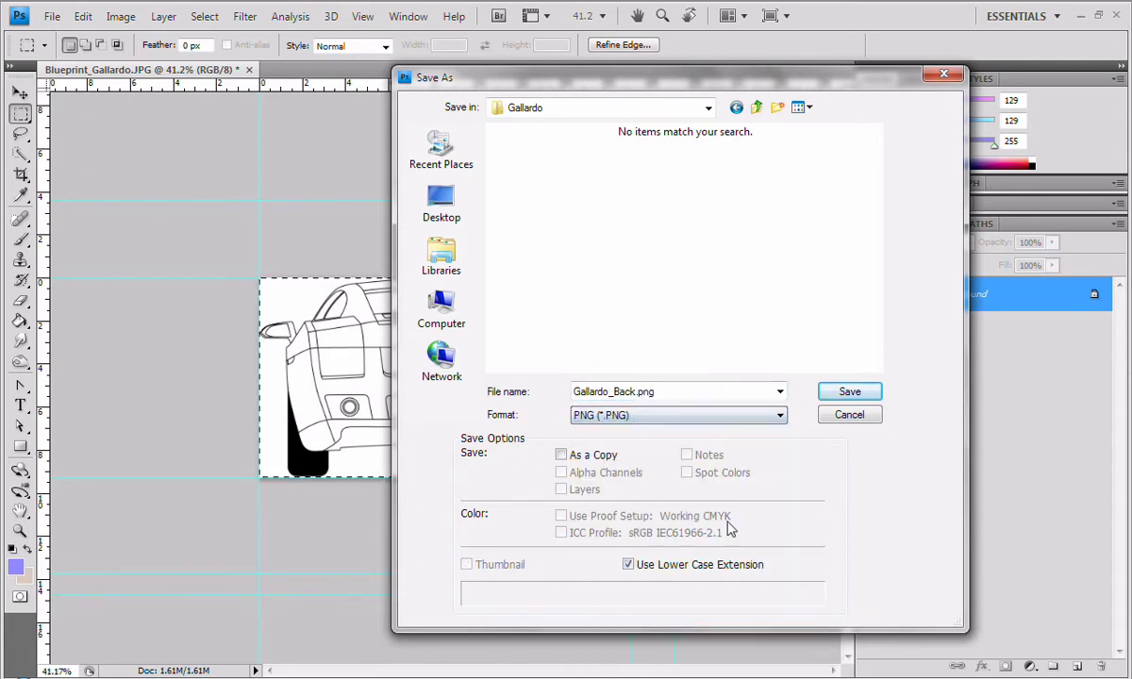
pyautogui.click(847, 397)
pyautogui.click(604, 332)
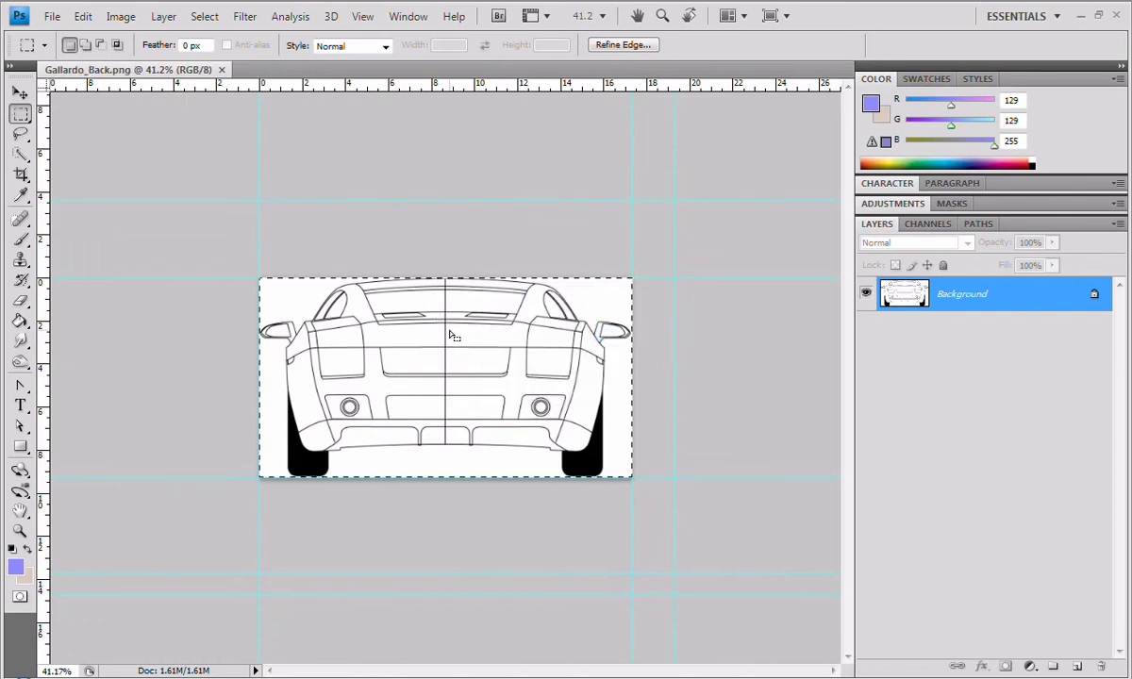
# Undo the rear view crop, select the top view within its guides and crop the image to that selection.
pyautogui.hotkey('ctrl', 'z')
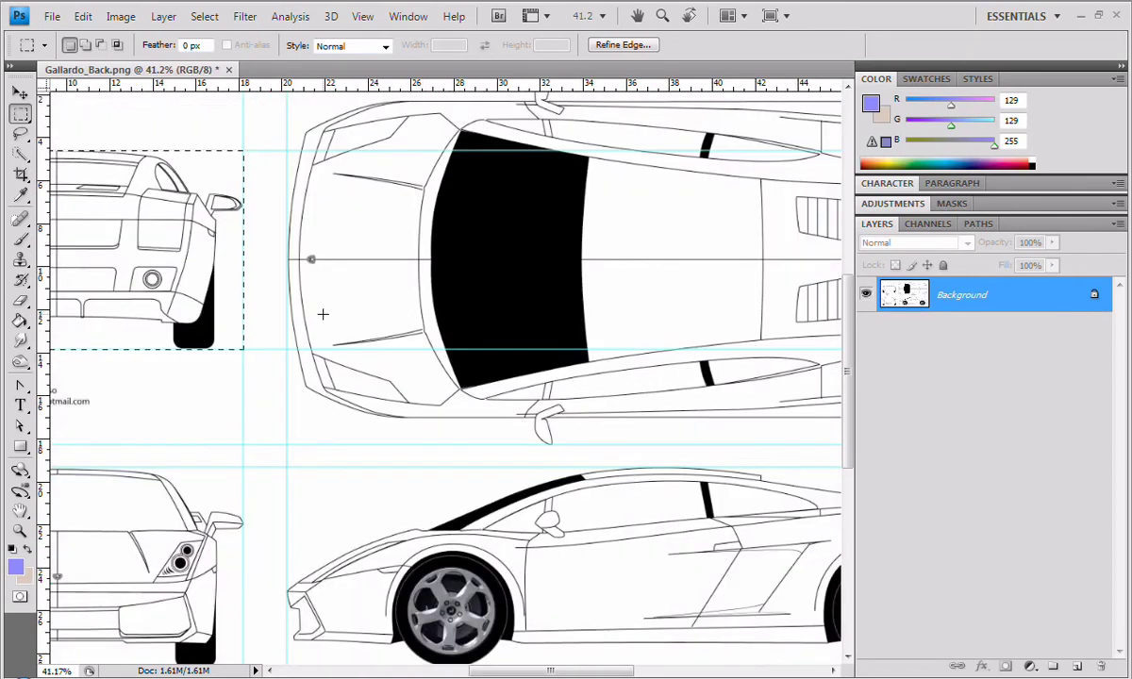
pyautogui.keyDown('alt'); pyautogui.scroll(-3, 375, 323); pyautogui.keyUp('alt')
pyautogui.moveTo(608, 360); pyautogui.dragTo(518, 401)
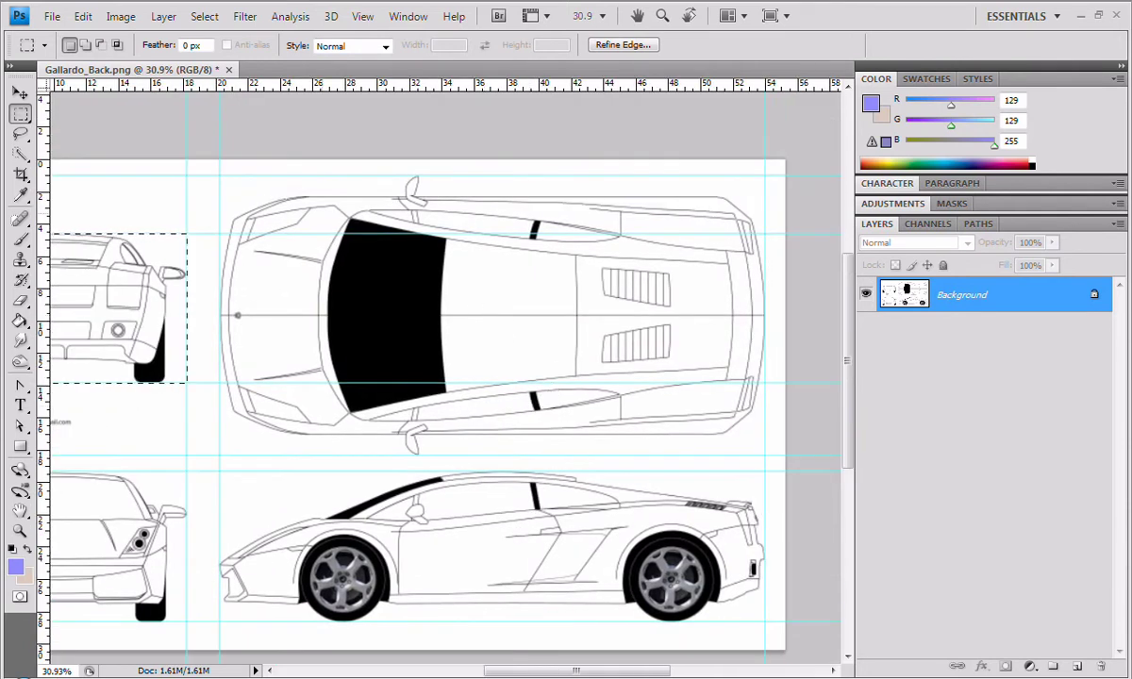
pyautogui.moveTo(218, 174); pyautogui.dragTo(329, 276)
pyautogui.moveTo(461, 322); pyautogui.dragTo(765, 457)
pyautogui.click(121, 16)
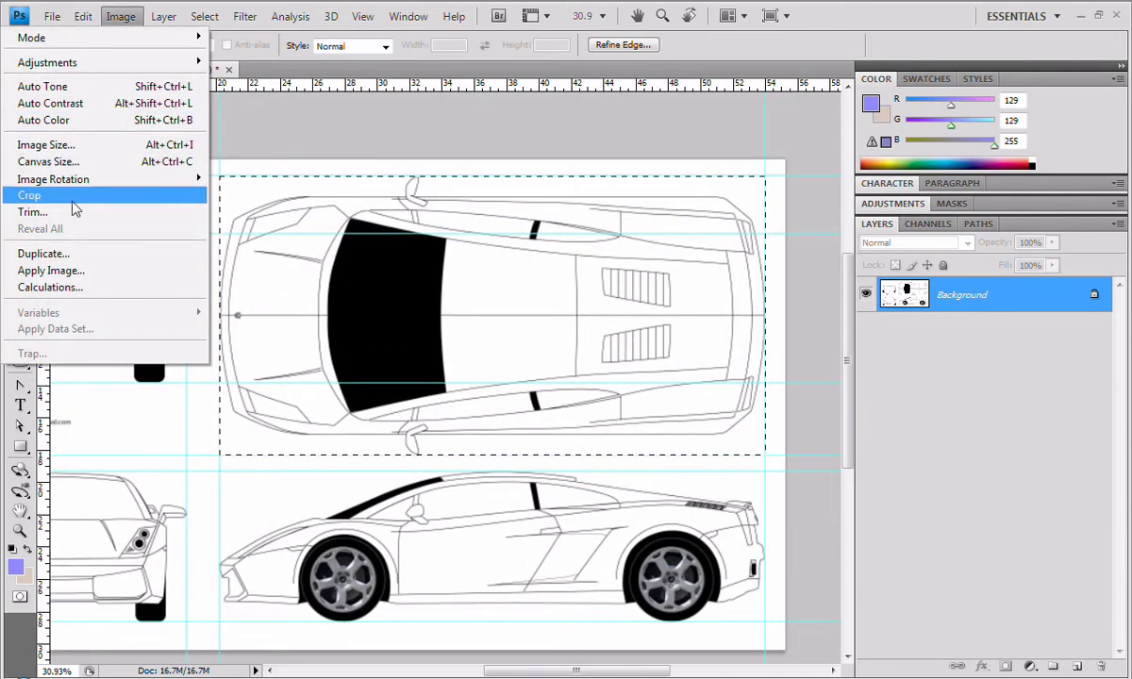
pyautogui.click(76, 217)
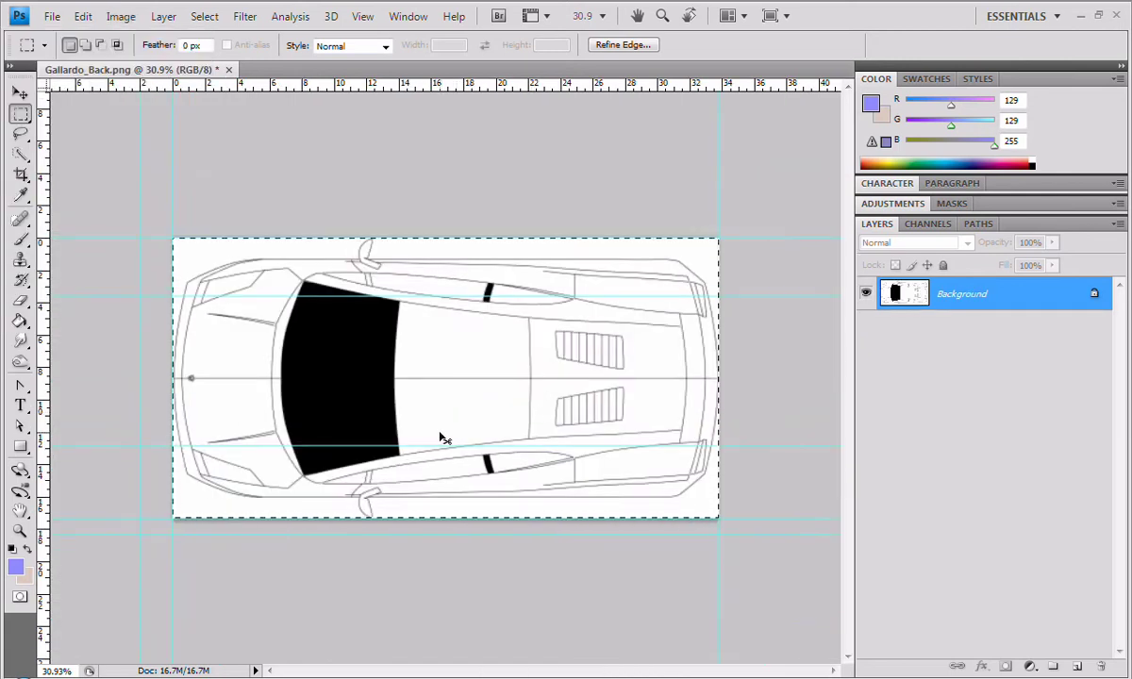
# Save the cropped top view as Gallardo_Top.png in the Gallardo folder.
pyautogui.click(52, 16)
pyautogui.click(83, 257)
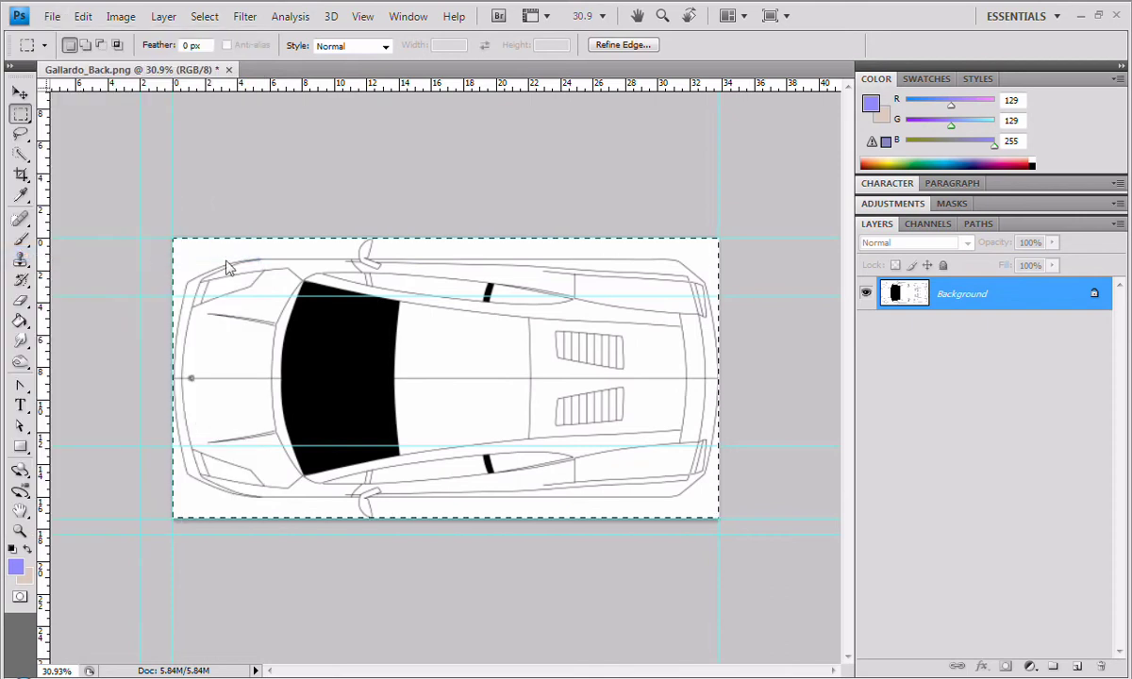
pyautogui.click(649, 392)
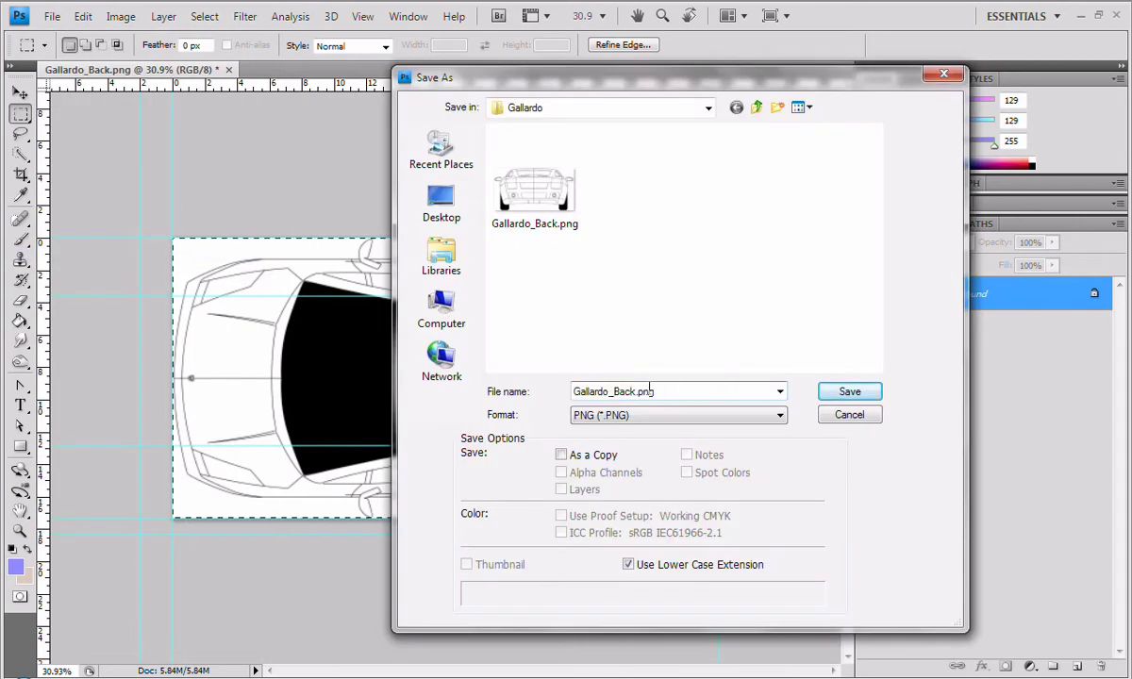
pyautogui.moveTo(637, 392); pyautogui.dragTo(614, 391)
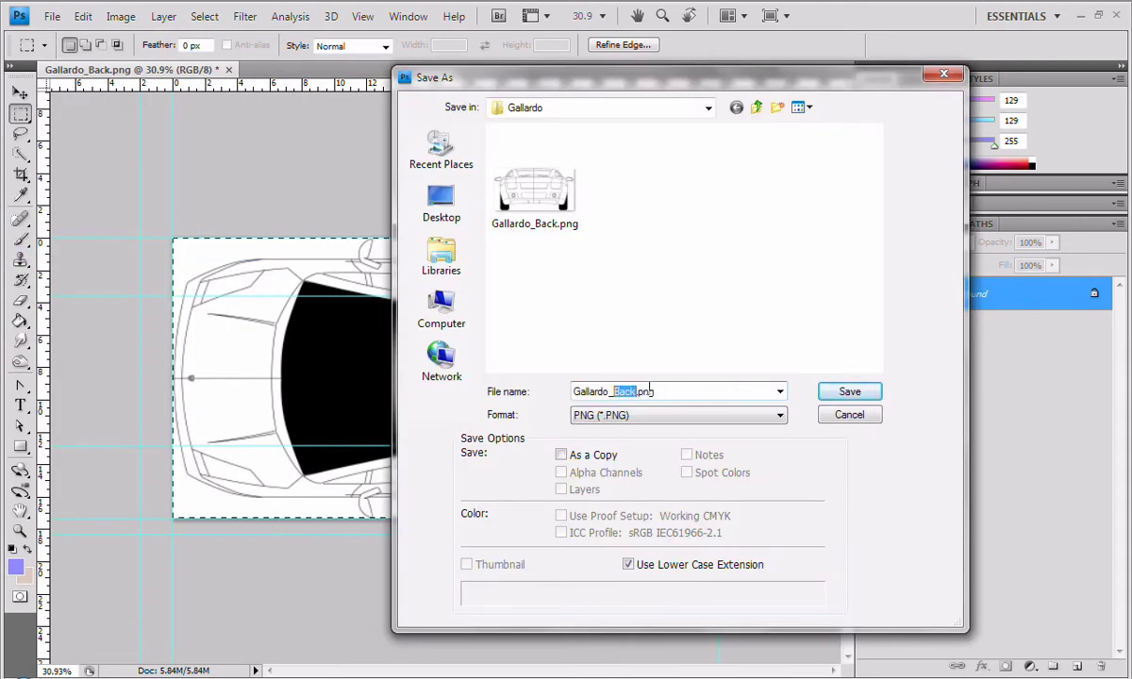
pyautogui.write('Top')
pyautogui.press('Return')
pyautogui.press('Return')
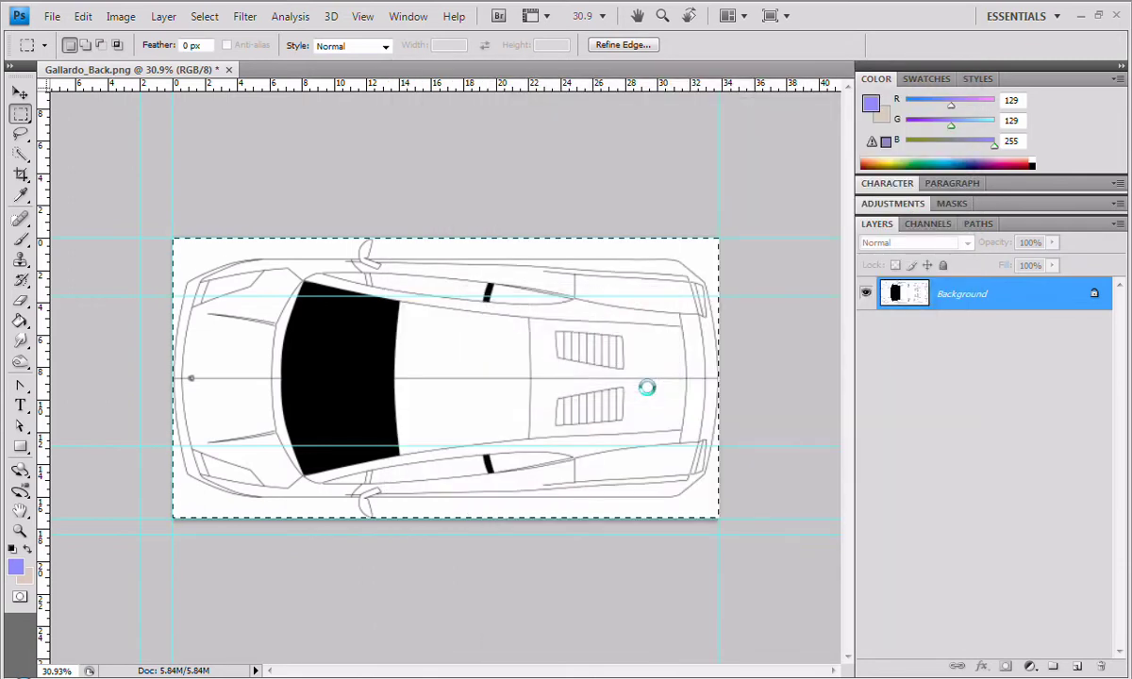
# Undo the top view crop, select the front view within its guides and crop the image to that selection.
pyautogui.hotkey('ctrl', 'z')
pyautogui.moveTo(336, 447); pyautogui.dragTo(507, 390)
pyautogui.moveTo(249, 404); pyautogui.dragTo(296, 388)
pyautogui.hotkey('ctrl', 'r')
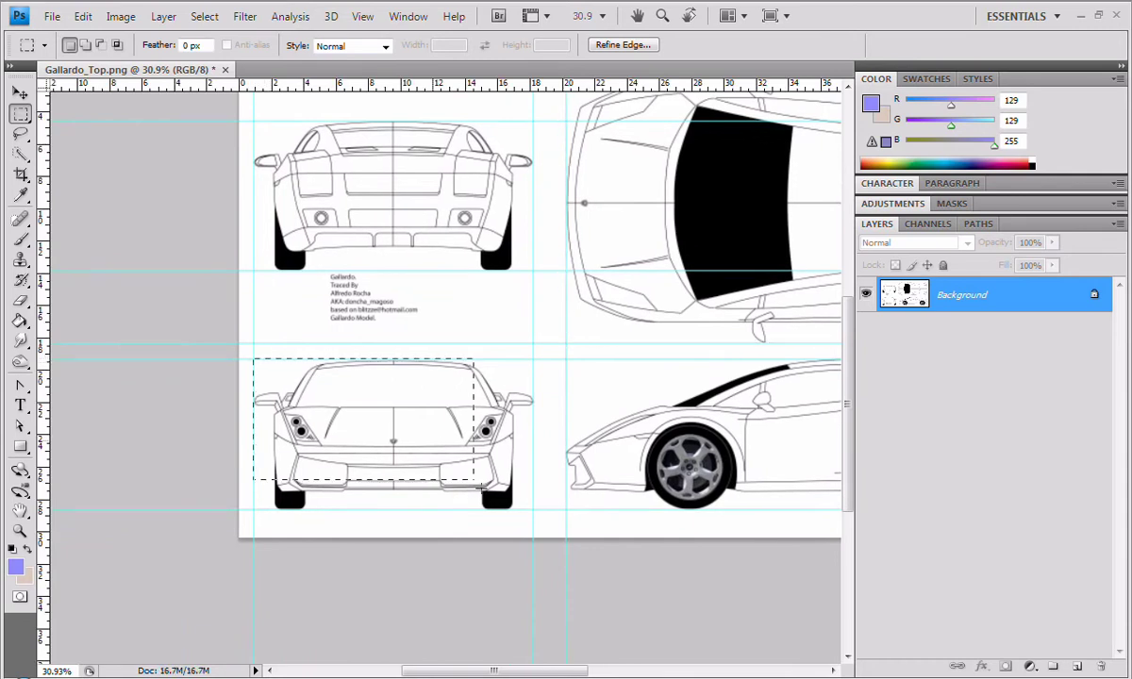
pyautogui.moveTo(474, 480); pyautogui.dragTo(533, 509)
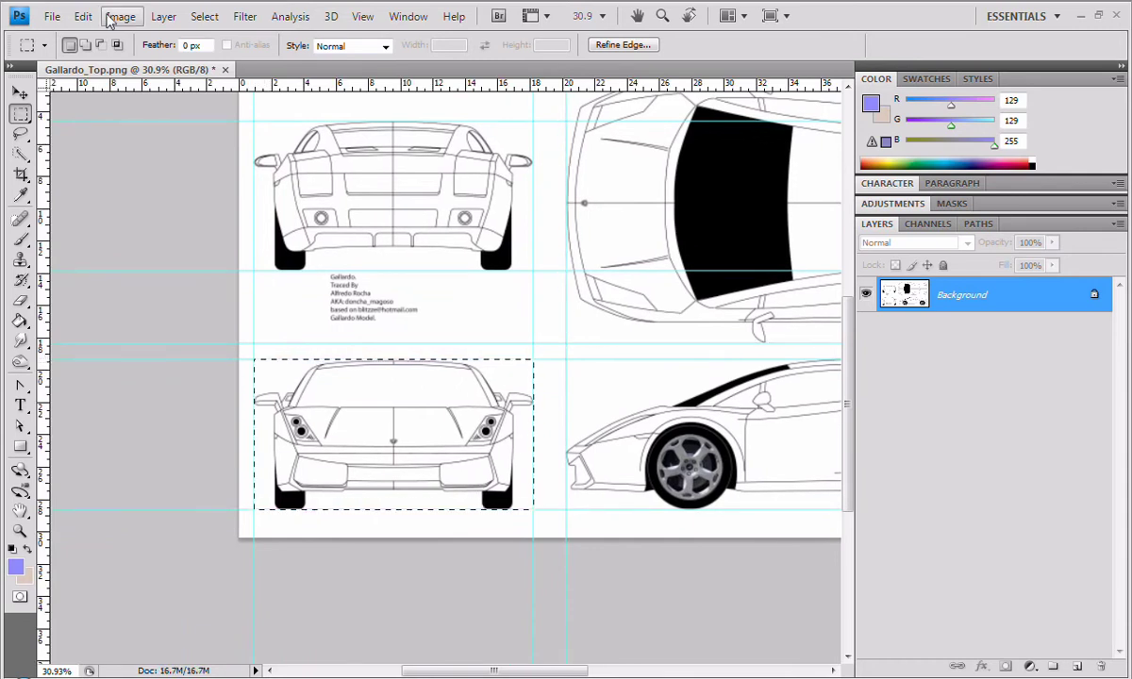
pyautogui.click(110, 17)
pyautogui.click(184, 196)
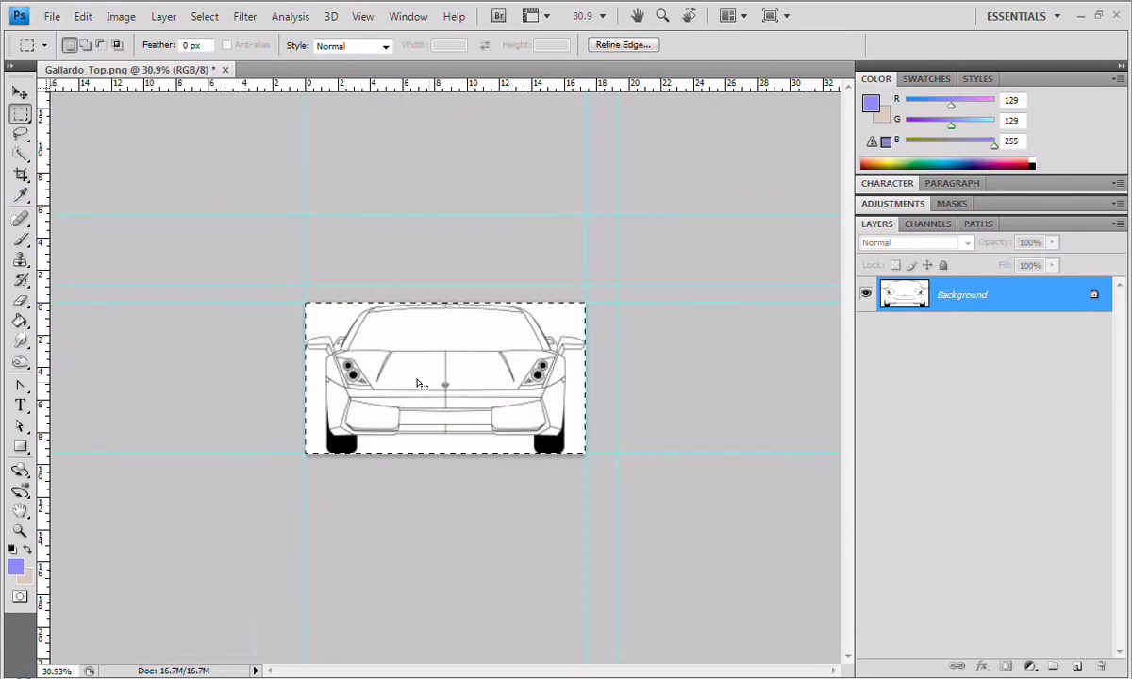
# Save the cropped front view as Gallardo_Front.png in the Gallardo folder.
pyautogui.hotkey('ctrl', 'shift', 's')
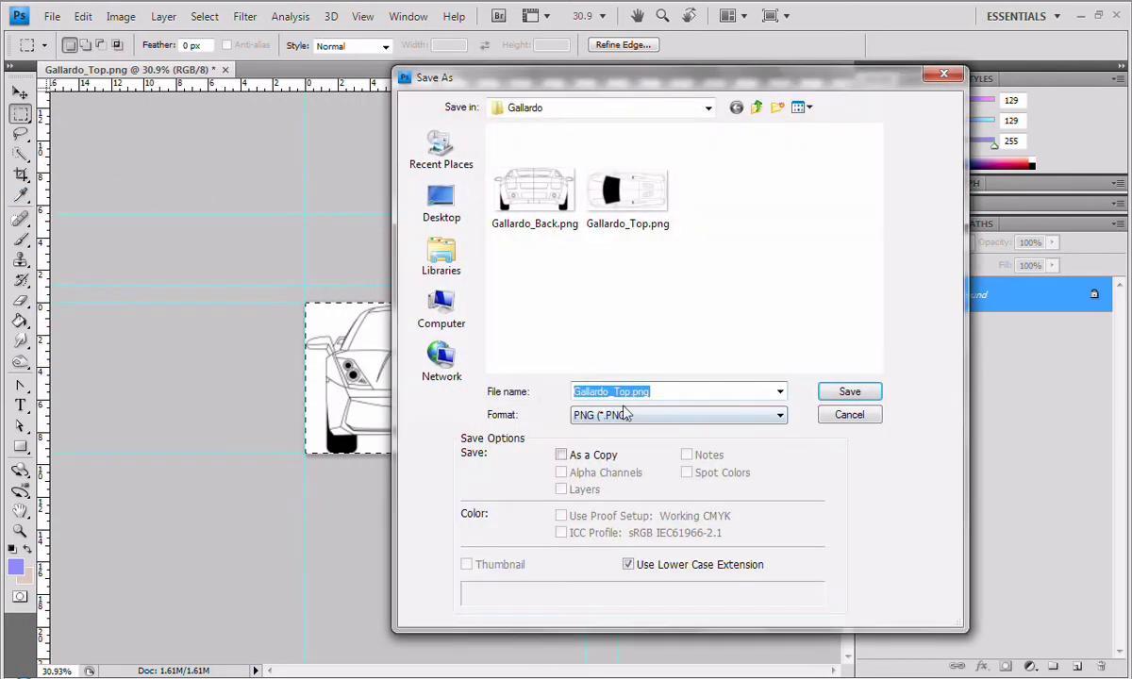
pyautogui.click(629, 392)
pyautogui.write('Front')
pyautogui.press('Return')
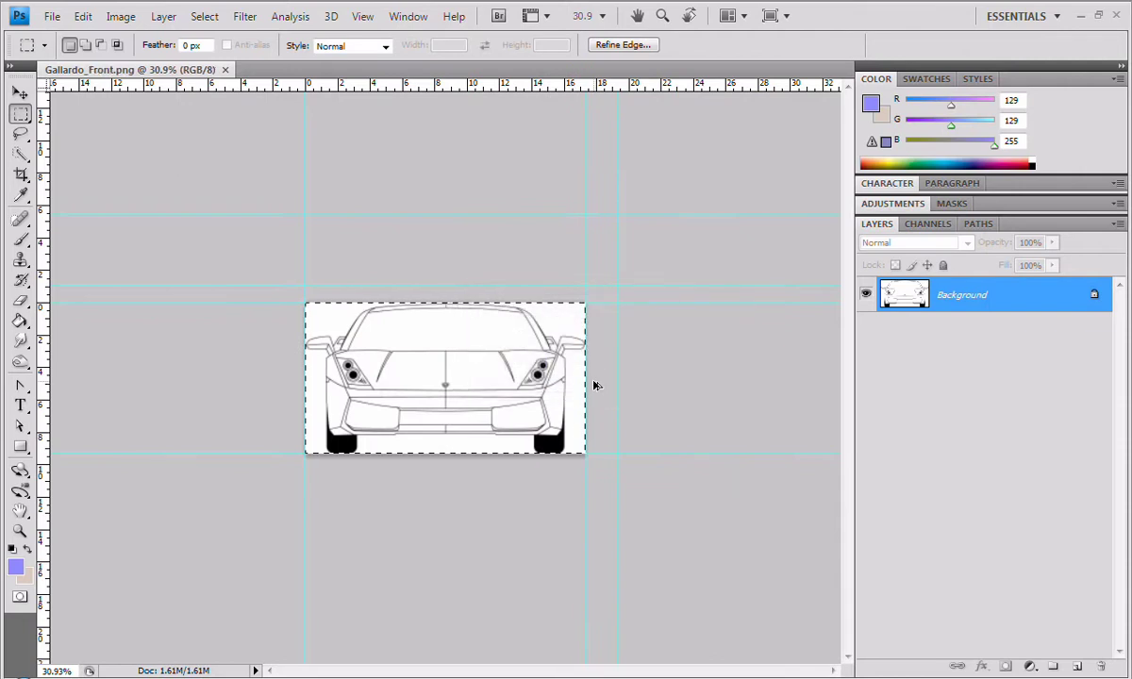
# Undo the front view crop, select the side view within its guides and crop the image to that selection.
pyautogui.hotkey('ctrl', 'z')
pyautogui.moveTo(664, 503); pyautogui.dragTo(548, 403)
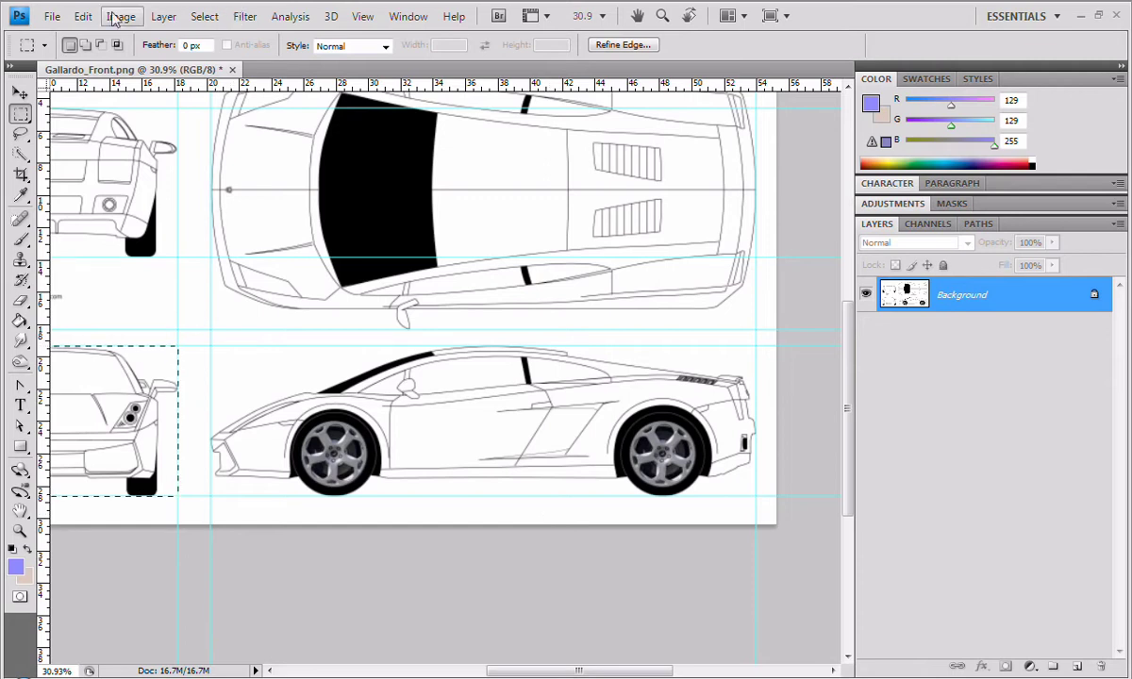
pyautogui.click(83, 16)
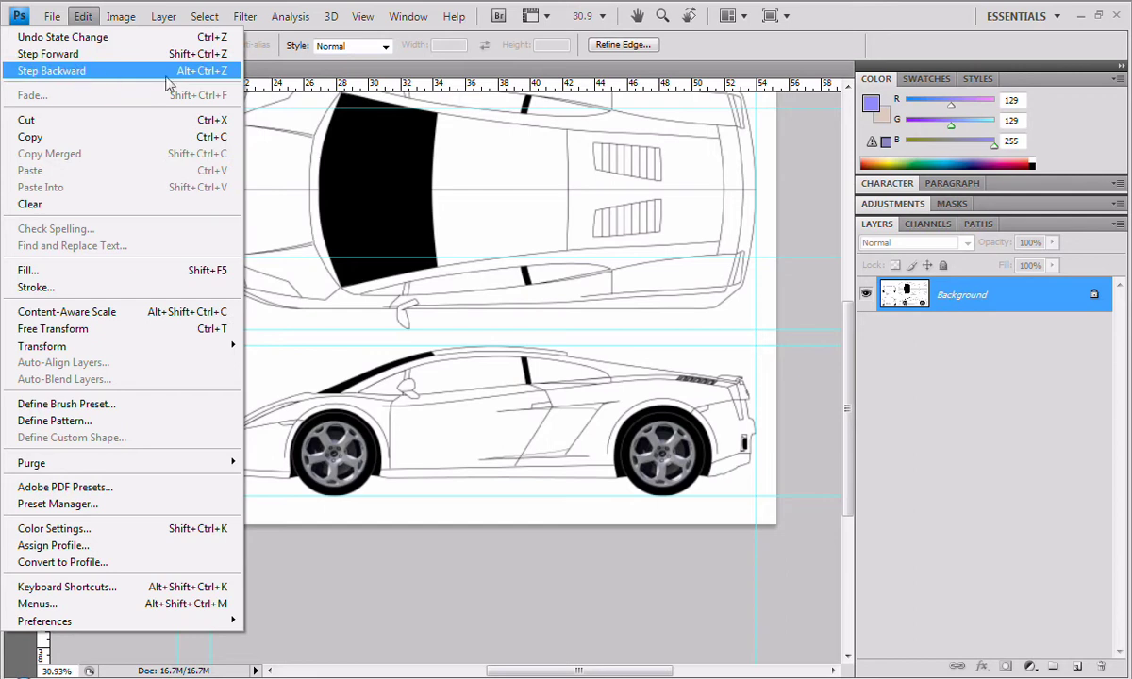
pyautogui.click(380, 379)
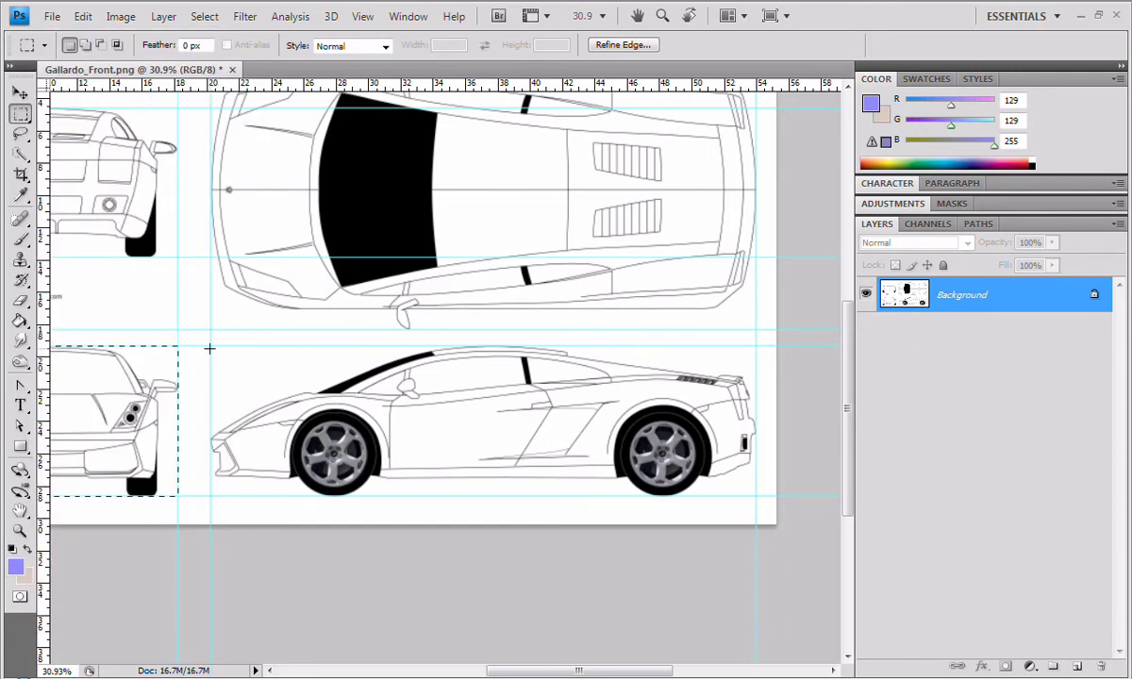
pyautogui.moveTo(209, 345); pyautogui.dragTo(759, 495)
pyautogui.click(121, 16)
pyautogui.click(57, 193)
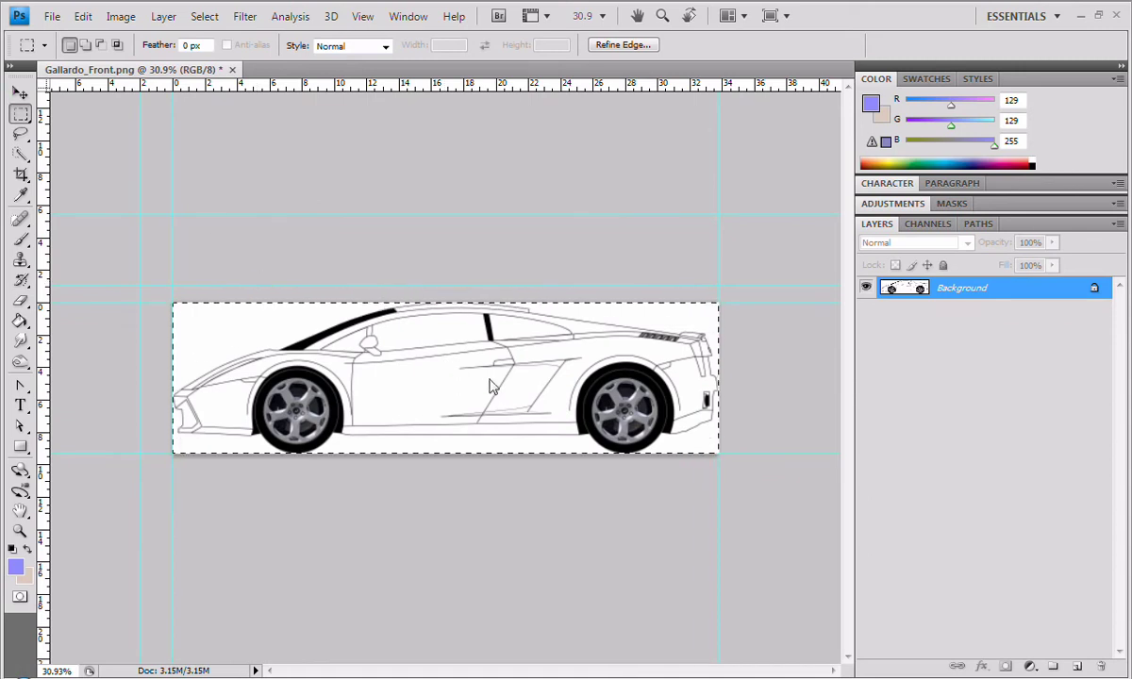
# Save the cropped side view as Gallardo_Side.png in the Gallardo folder.
pyautogui.hotkey('ctrl', 'shift', 's')
pyautogui.moveTo(635, 391); pyautogui.dragTo(620, 392)
pyautogui.write('Side')
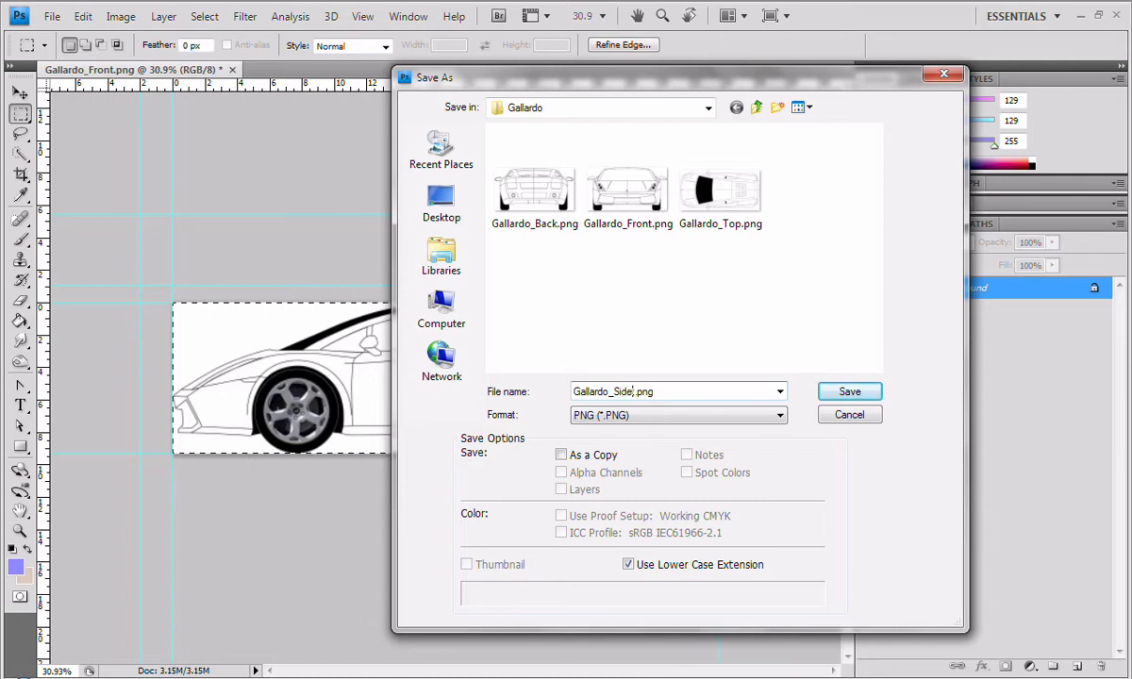
pyautogui.press('Return')
pyautogui.press('Return')
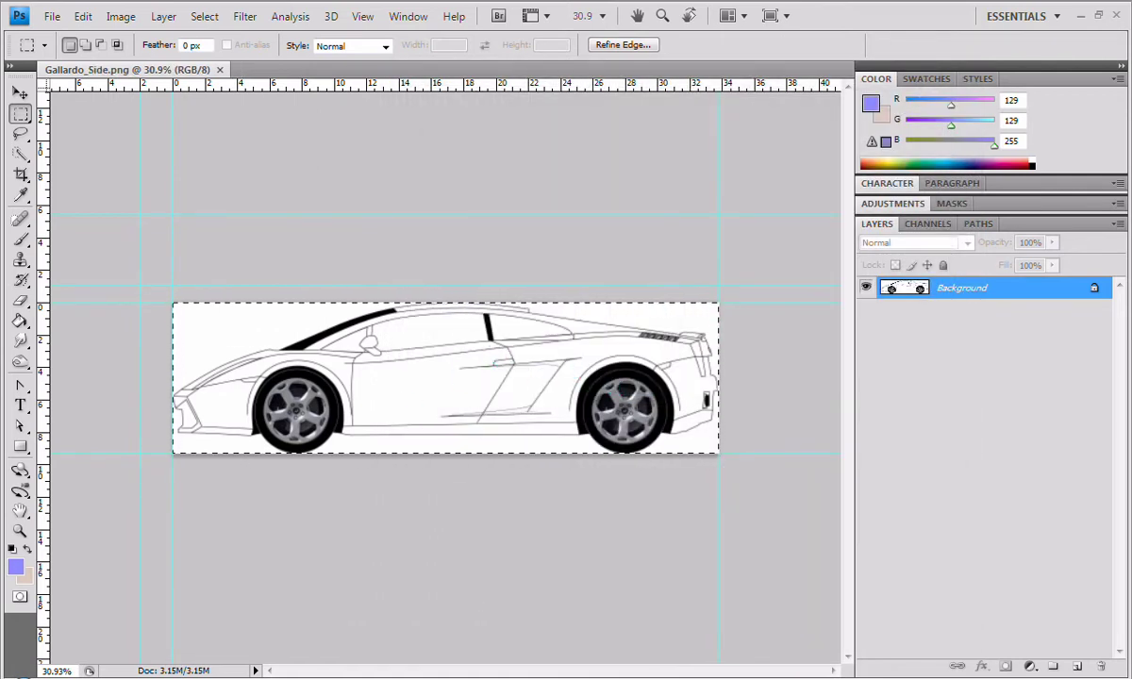
# Switch to 3ds Max and examine the Perspective and Front viewports, each maximized in turn.
pyautogui.moveTo(340, 677)
pyautogui.click(415, 566)
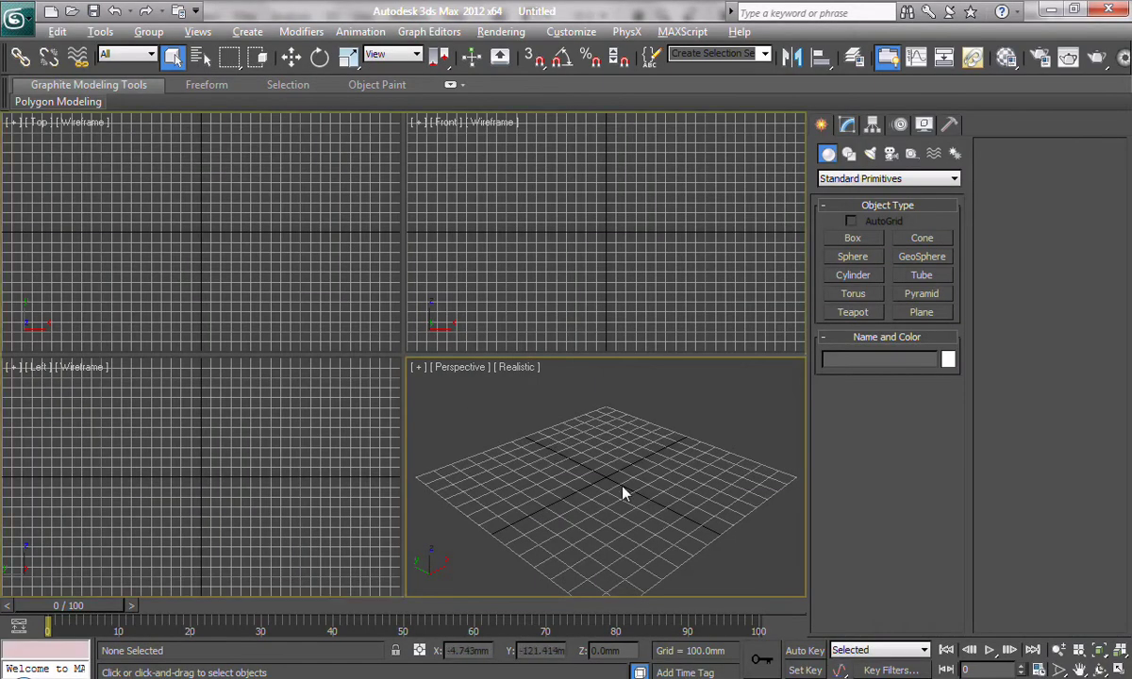
pyautogui.hotkey('alt', 'w')
pyautogui.hotkey('alt', 'space')
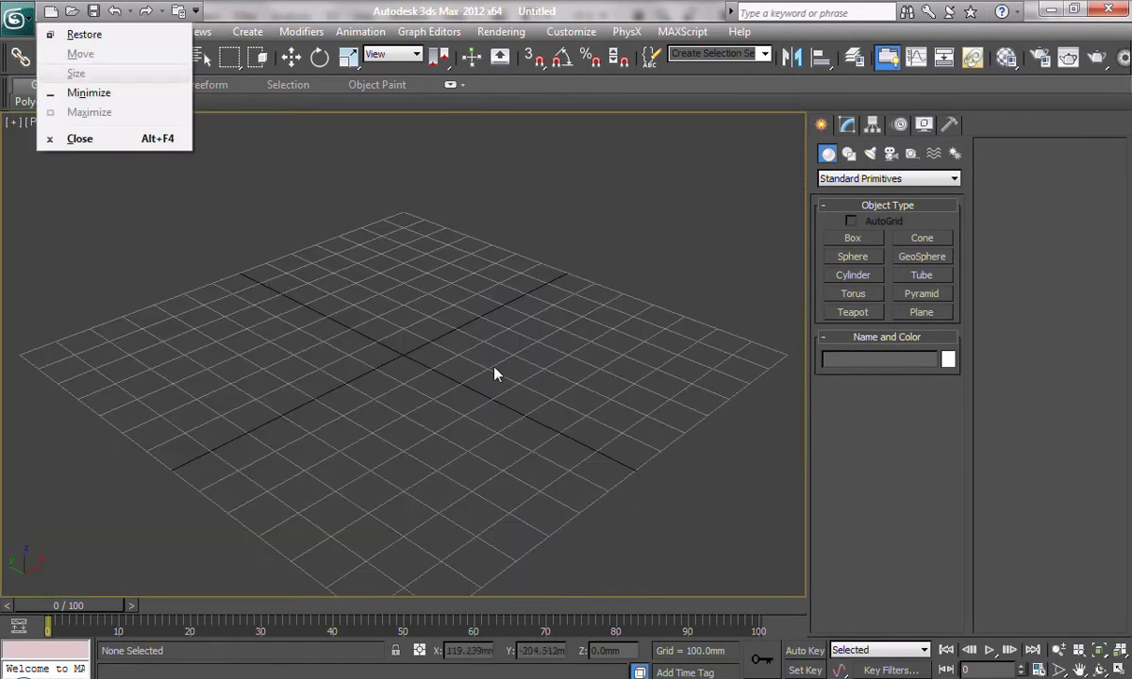
pyautogui.keyDown('alt'); pyautogui.moveTo(546, 323); pyautogui.dragTo(523, 388, button='middle'); pyautogui.keyUp('alt')
pyautogui.scroll(-3, 522, 388)
pyautogui.hotkey('alt', 'w')
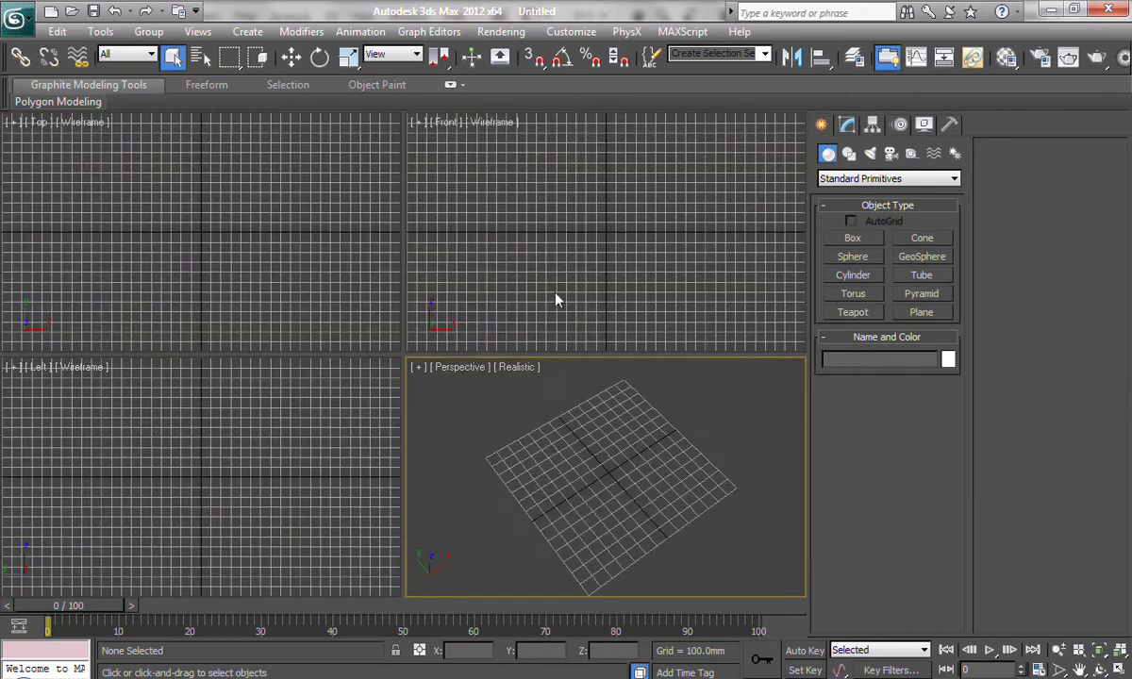
pyautogui.click(593, 255)
pyautogui.hotkey('alt', 'w')
pyautogui.moveTo(593, 253); pyautogui.dragTo(476, 356, button='middle')
pyautogui.scroll(-3, 473, 358)
pyautogui.scroll(3, 476, 374)
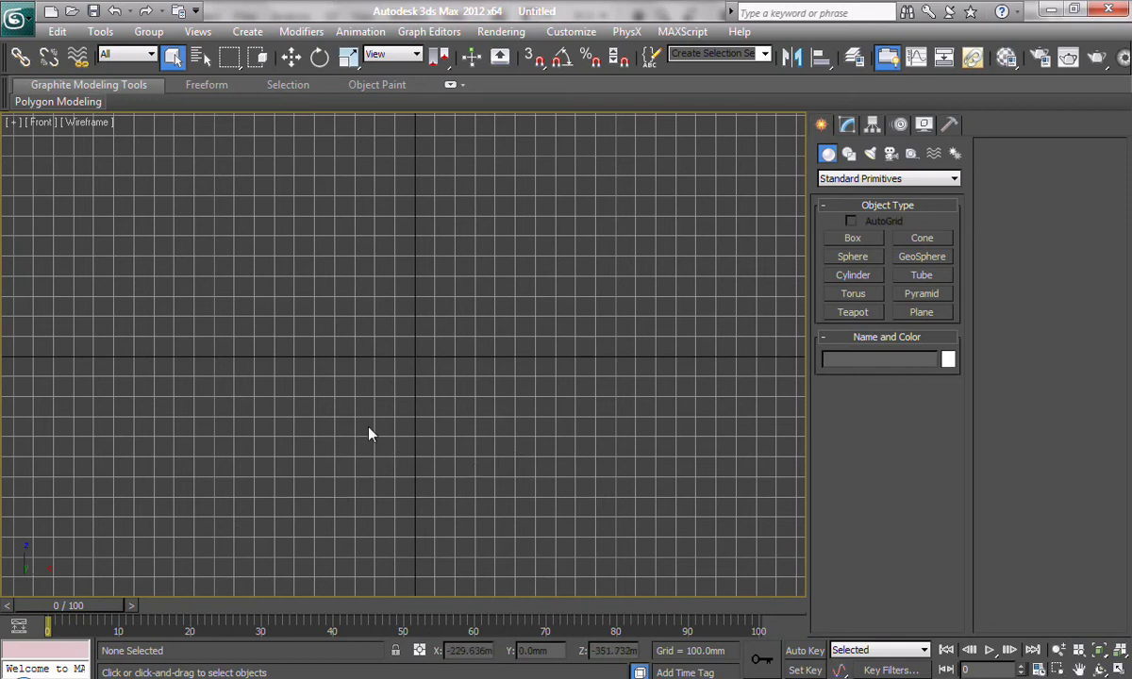
pyautogui.hotkey('alt', 'w')
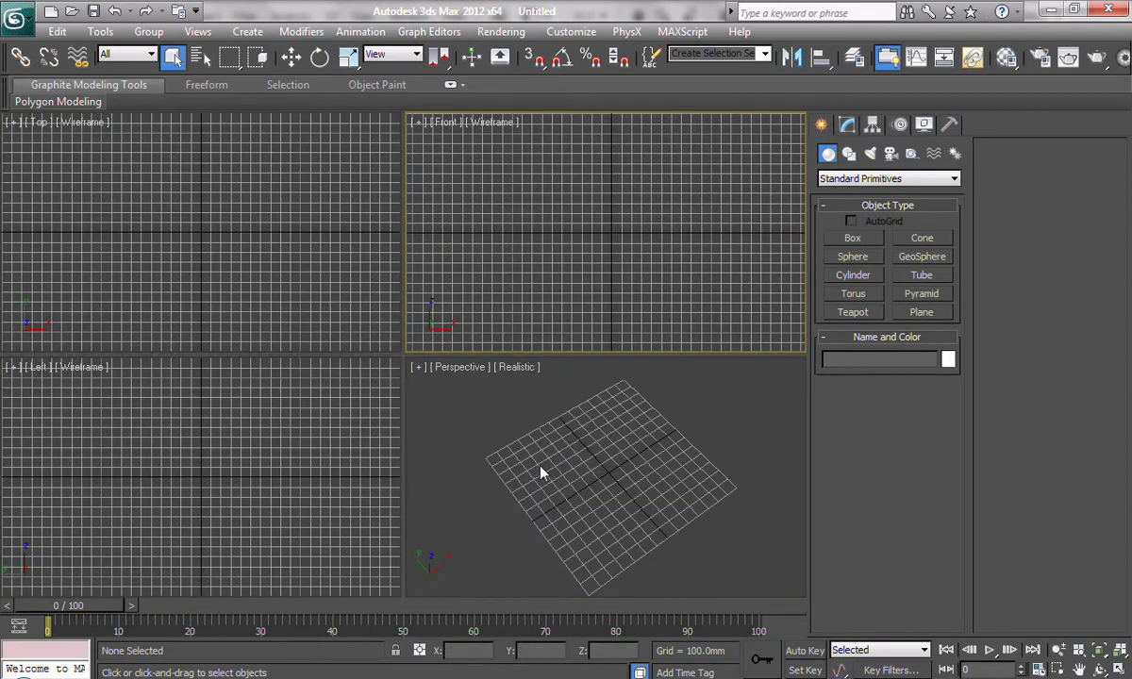
# Create a Plane primitive across the middle of the grid in the maximized Perspective viewport.
pyautogui.click(542, 474)
pyautogui.hotkey('alt', 'w')
pyautogui.keyDown('alt'); pyautogui.moveTo(552, 477); pyautogui.dragTo(542, 449, button='middle'); pyautogui.keyUp('alt')
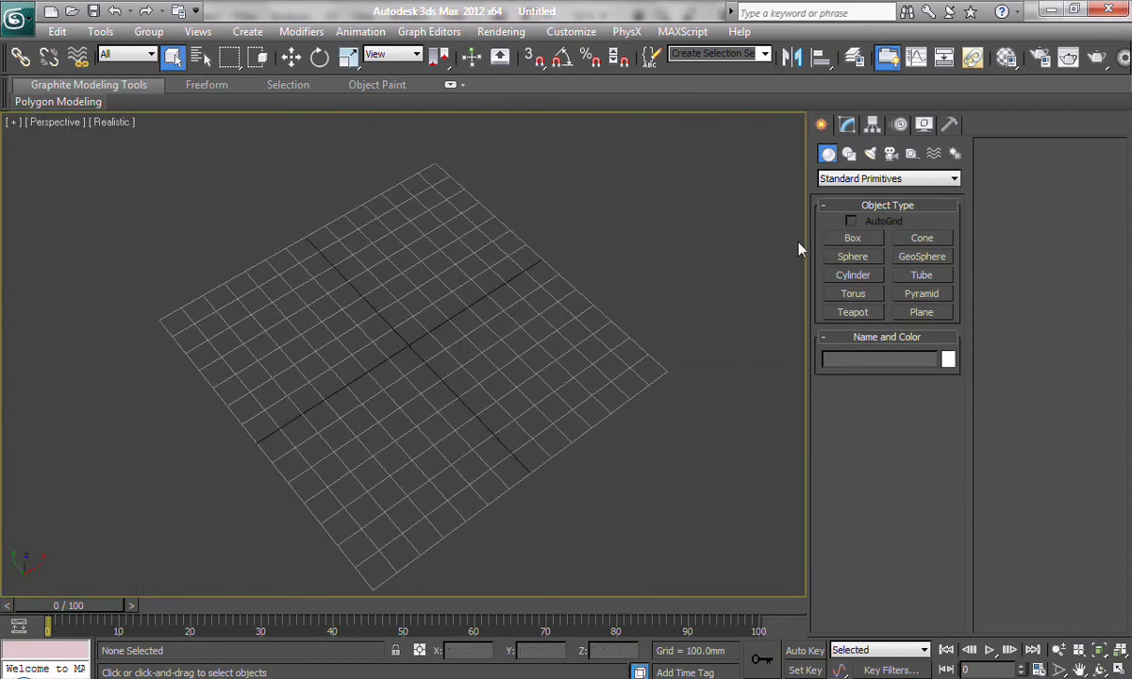
pyautogui.click(921, 313)
pyautogui.moveTo(335, 361); pyautogui.dragTo(557, 314)
pyautogui.moveTo(531, 448); pyautogui.dragTo(526, 455, button='middle')
pyautogui.scroll(3, 500, 457)
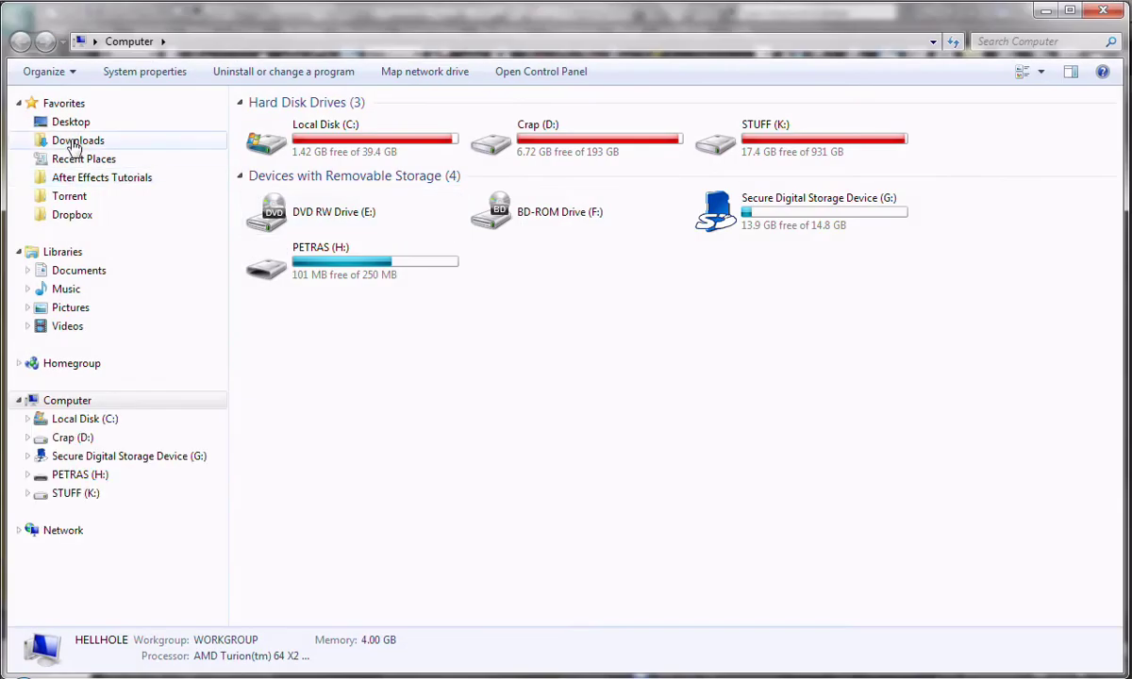
# Open the desktop's Gallardo folder in Windows Explorer and check the pixel dimensions of Gallardo_Top.png.
pyautogui.click(71, 122)
pyautogui.doubleClick(444, 308)
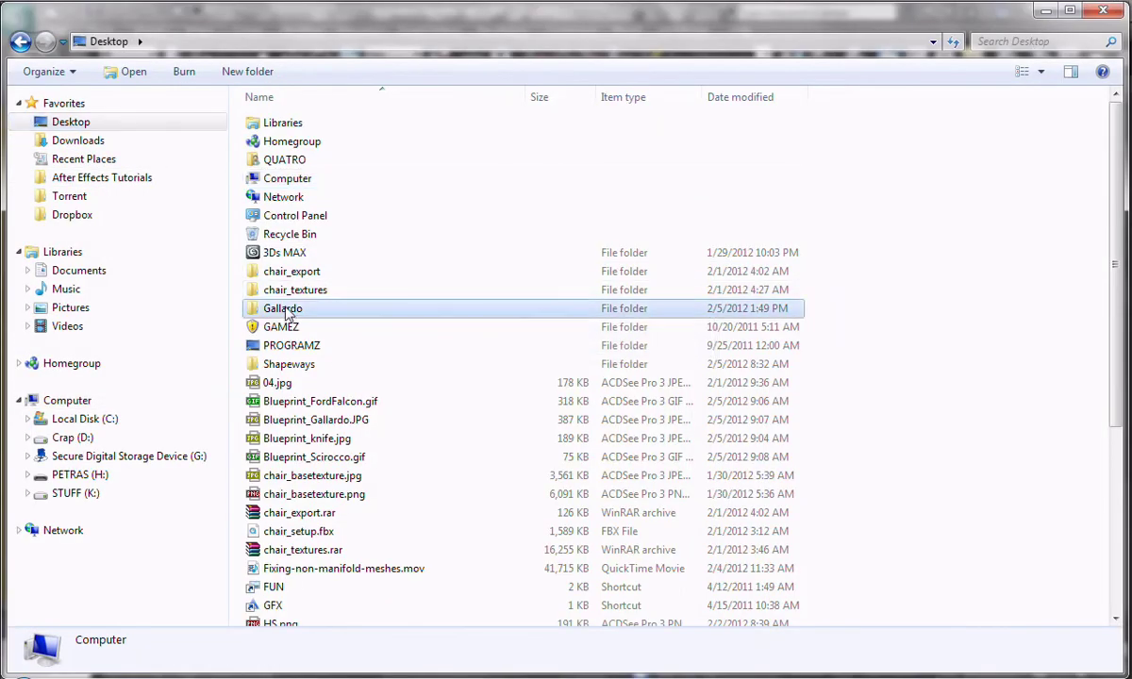
pyautogui.click(592, 134)
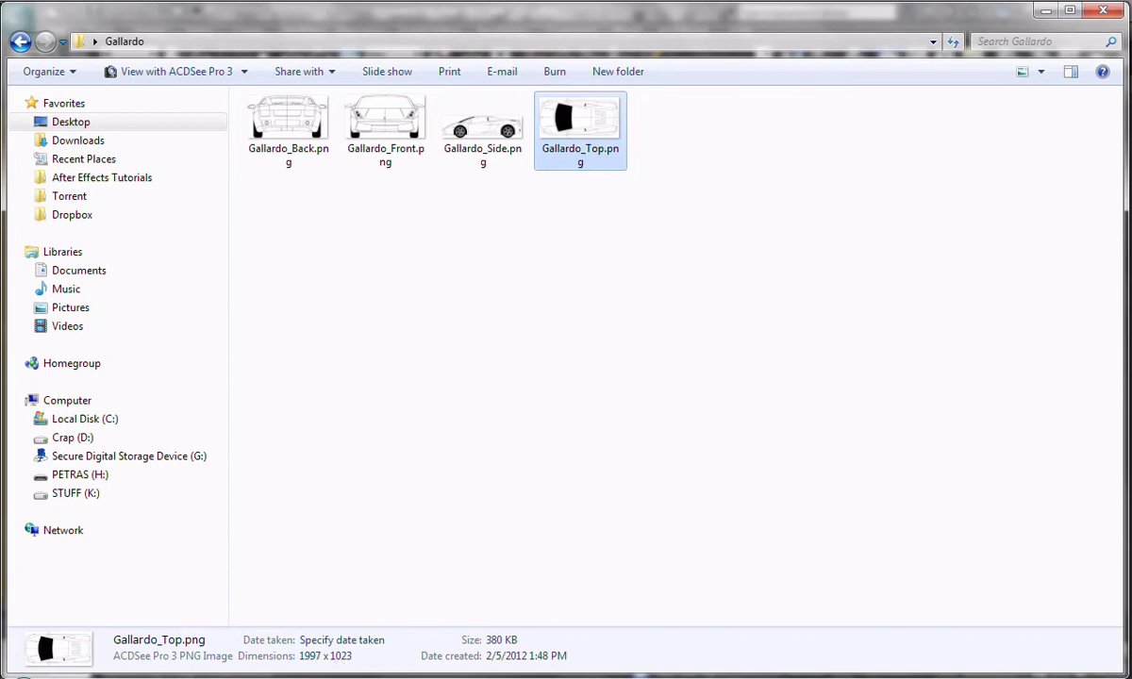
# Return to 3ds Max and size the new plane to a length of 1023 mm and a width of 1997 mm.
pyautogui.click(484, 675)
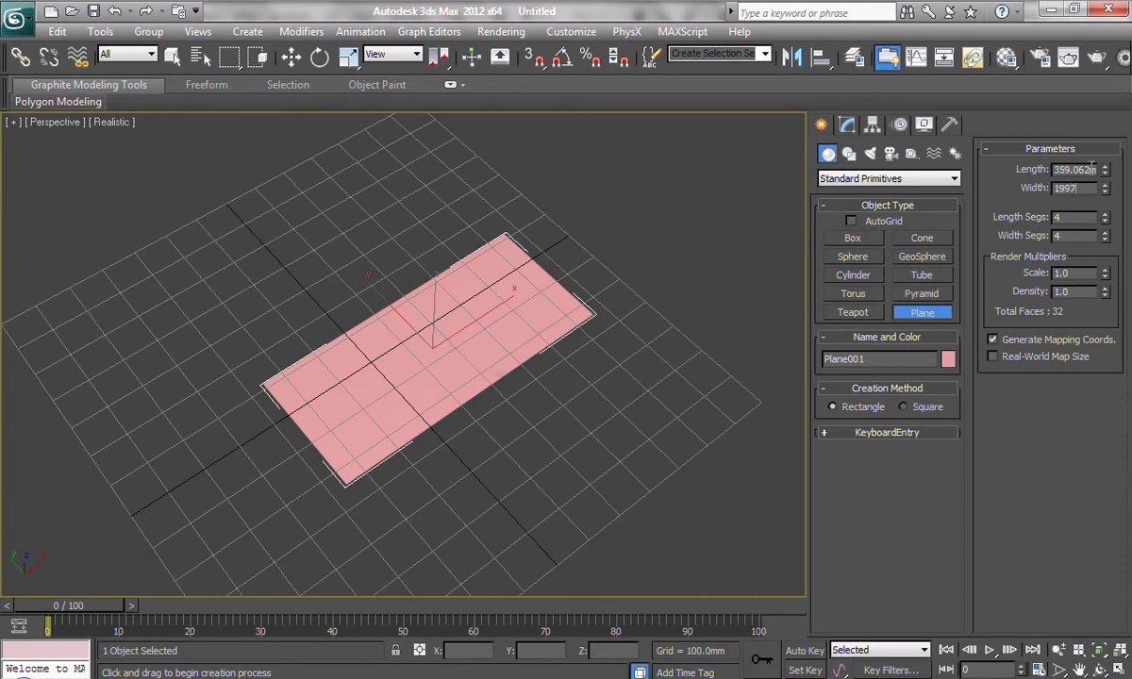
pyautogui.click(1060, 170)
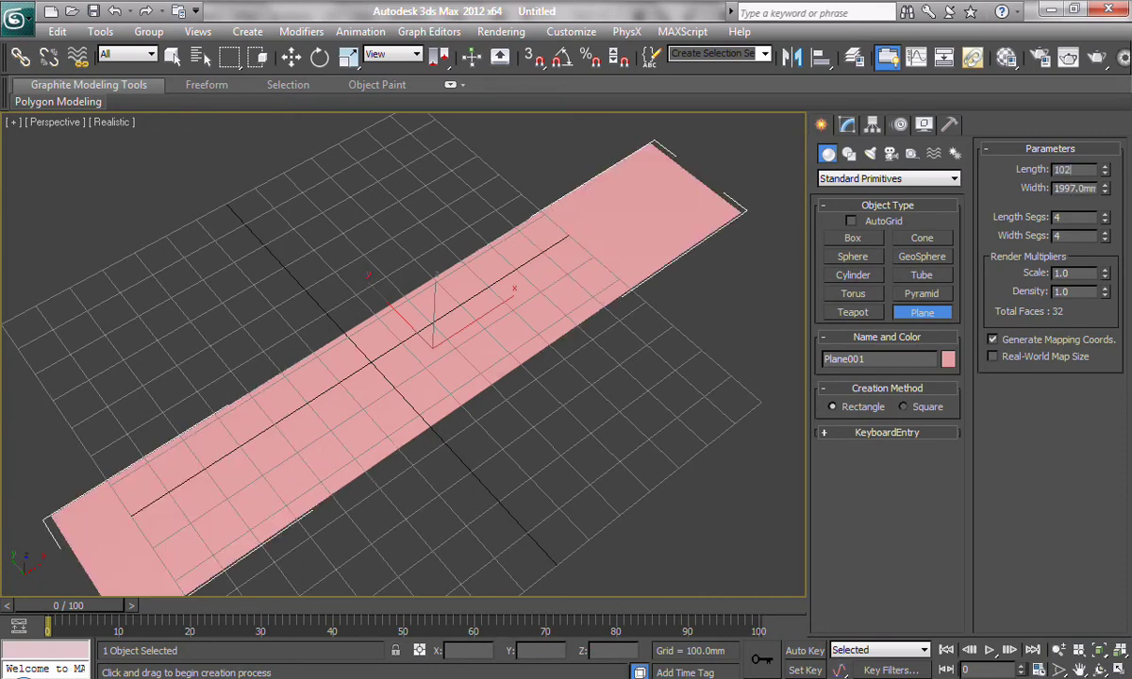
pyautogui.press('Return')
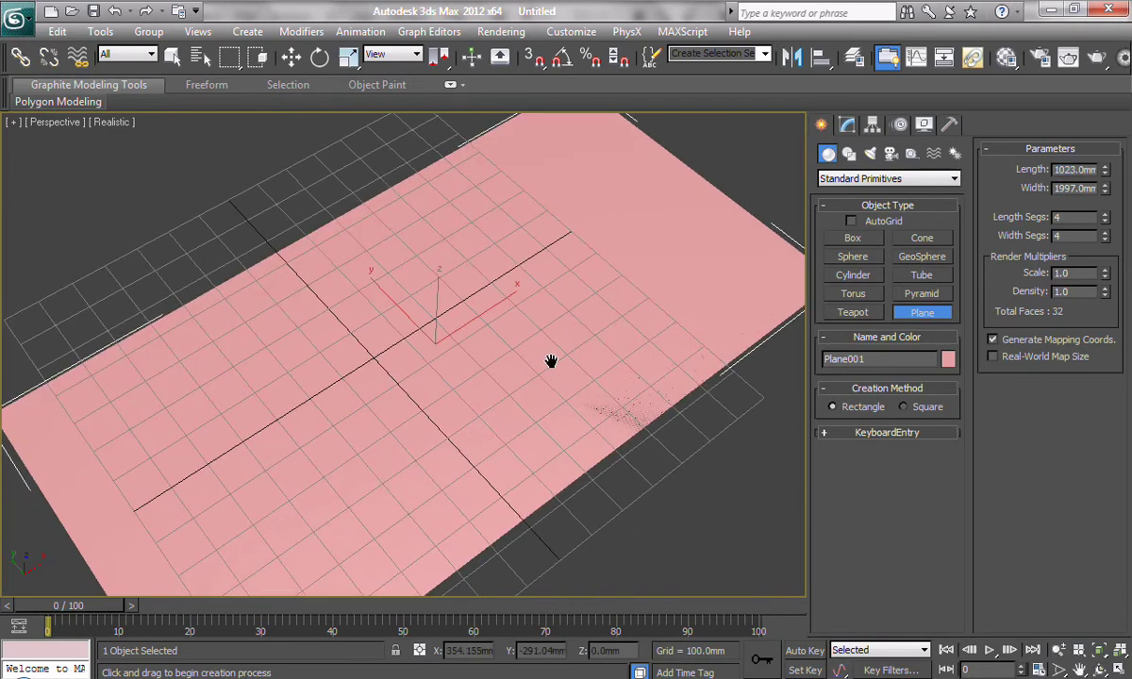
# Centre the plane on the world origin by resetting its absolute X and Y positions to 0 mm with Move Transform Type-In.
pyautogui.scroll(-3, 550, 363)
pyautogui.press('w')
pyautogui.moveTo(537, 363); pyautogui.dragTo(530, 354, button='middle')
pyautogui.press('F12')
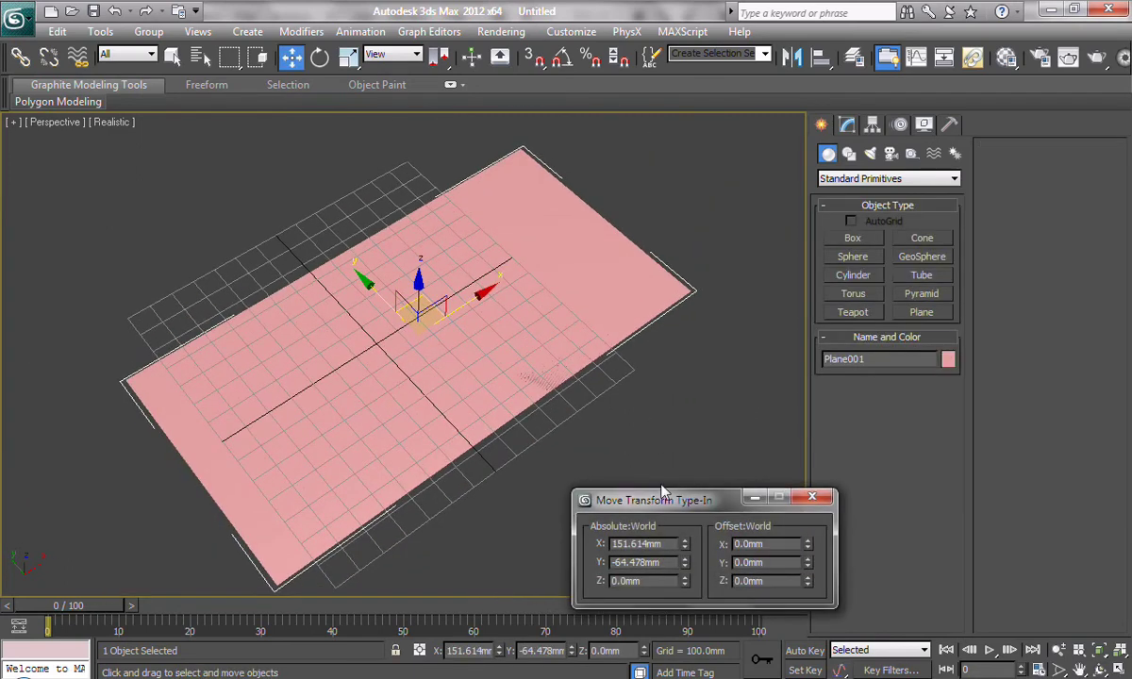
pyautogui.rightClick(685, 547)
pyautogui.rightClick(685, 564)
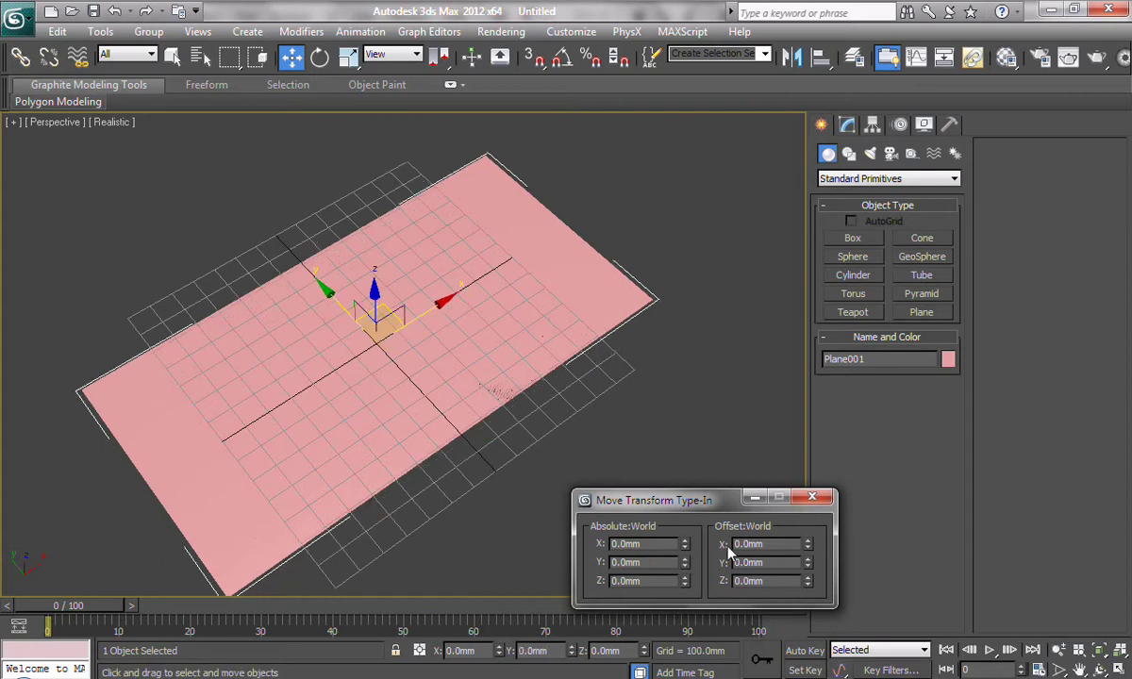
pyautogui.click(822, 499)
pyautogui.keyDown('alt'); pyautogui.moveTo(503, 460); pyautogui.dragTo(525, 439, button='middle'); pyautogui.keyUp('alt')
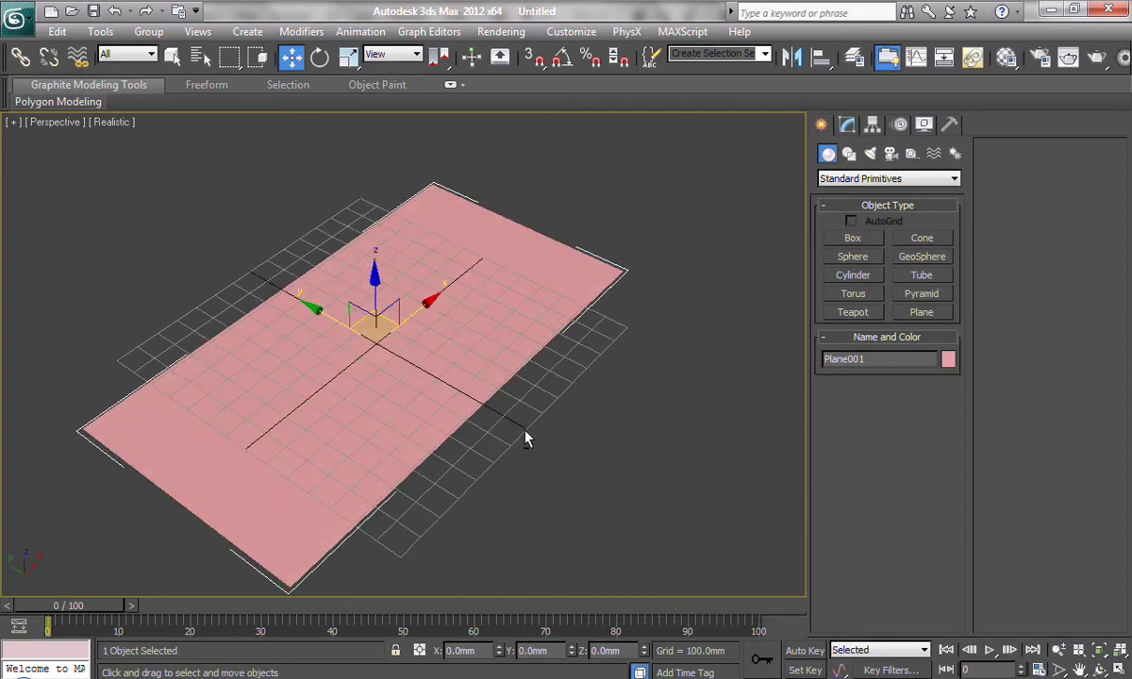
pyautogui.press('F12')
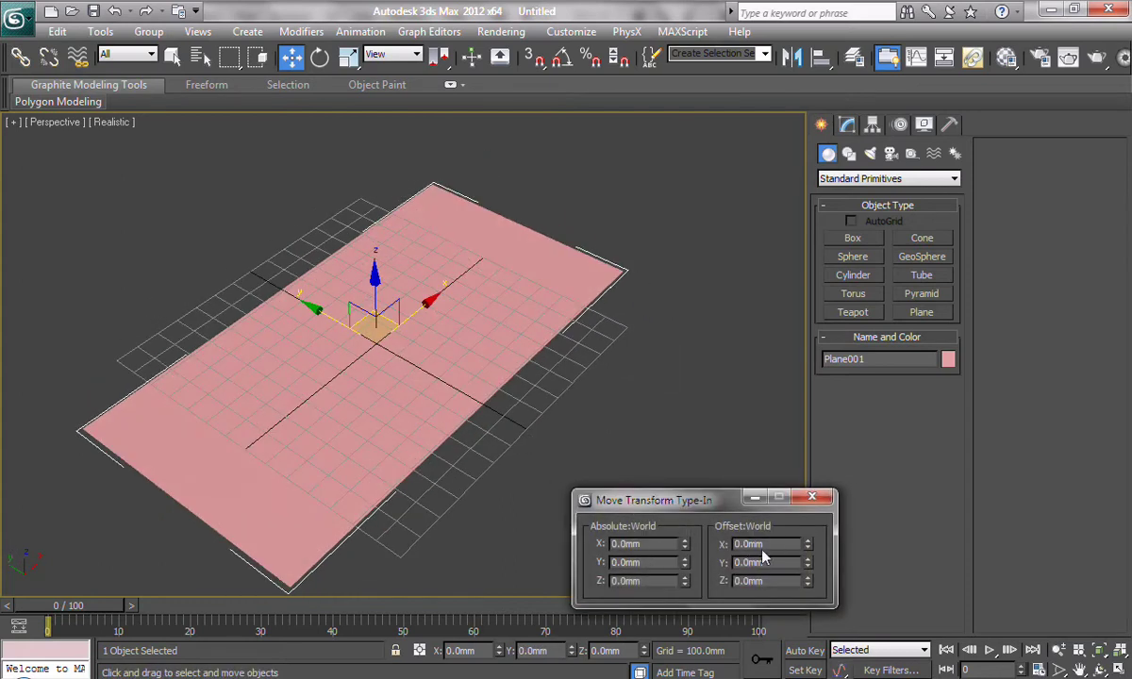
pyautogui.click(813, 497)
# Hide the grid in the Perspective viewport.
pyautogui.keyDown('alt'); pyautogui.moveTo(510, 396); pyautogui.dragTo(535, 429, button='middle'); pyautogui.keyUp('alt')
pyautogui.scroll(3, 448, 406)
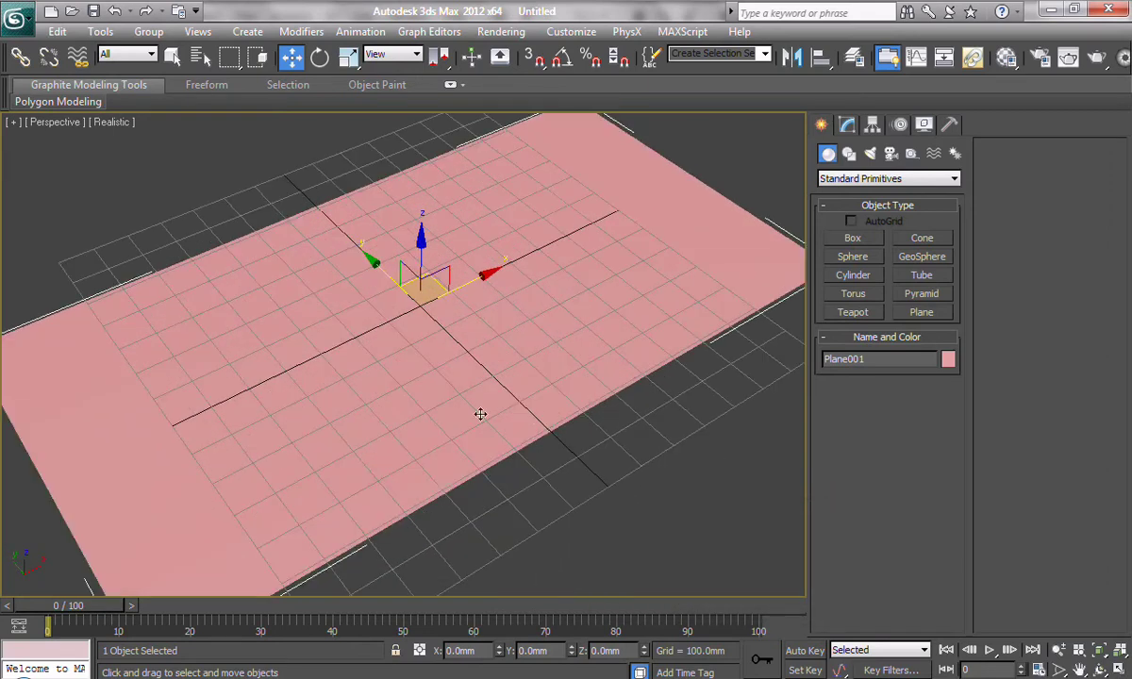
pyautogui.moveTo(595, 453)
pyautogui.keyDown('alt'); pyautogui.mouseDown(button='middle')
pyautogui.moveTo(592, 472)
pyautogui.moveTo(582, 442)
pyautogui.mouseUp(button='middle'); pyautogui.keyUp('alt')
pyautogui.scroll(-3, 582, 442)
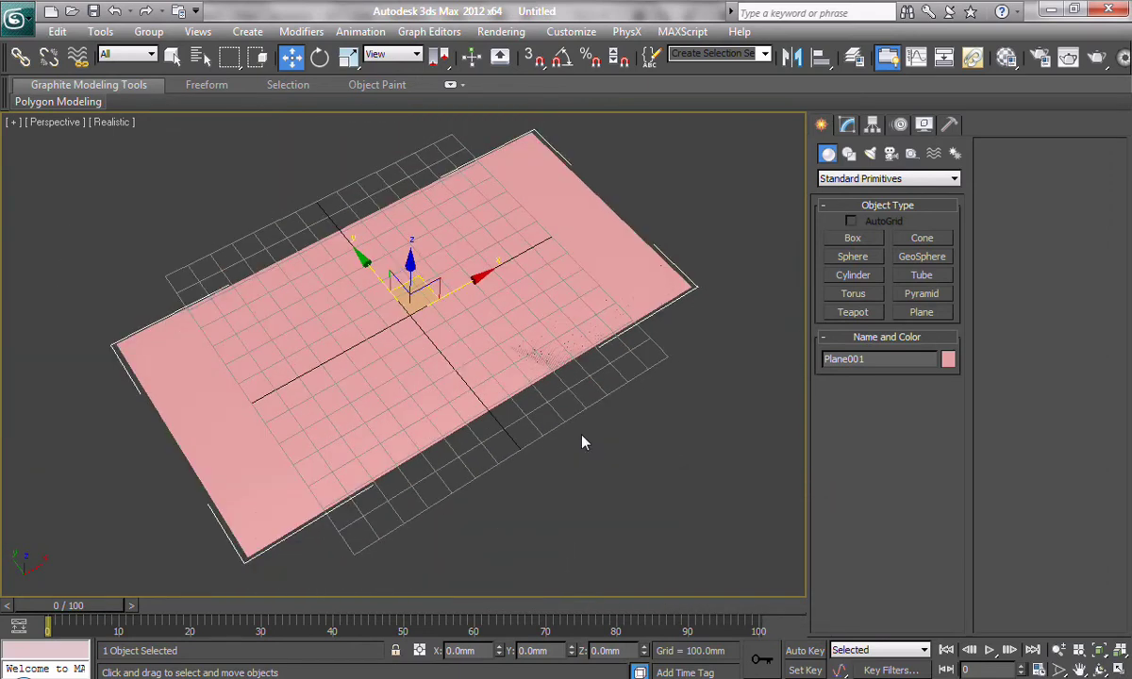
pyautogui.moveTo(515, 418)
pyautogui.keyDown('alt'); pyautogui.mouseDown(button='middle')
pyautogui.moveTo(537, 395)
pyautogui.moveTo(523, 417)
pyautogui.mouseUp(button='middle'); pyautogui.keyUp('alt')
pyautogui.press('g')
pyautogui.scroll(3, 510, 450)
pyautogui.press('g')
pyautogui.press('g')
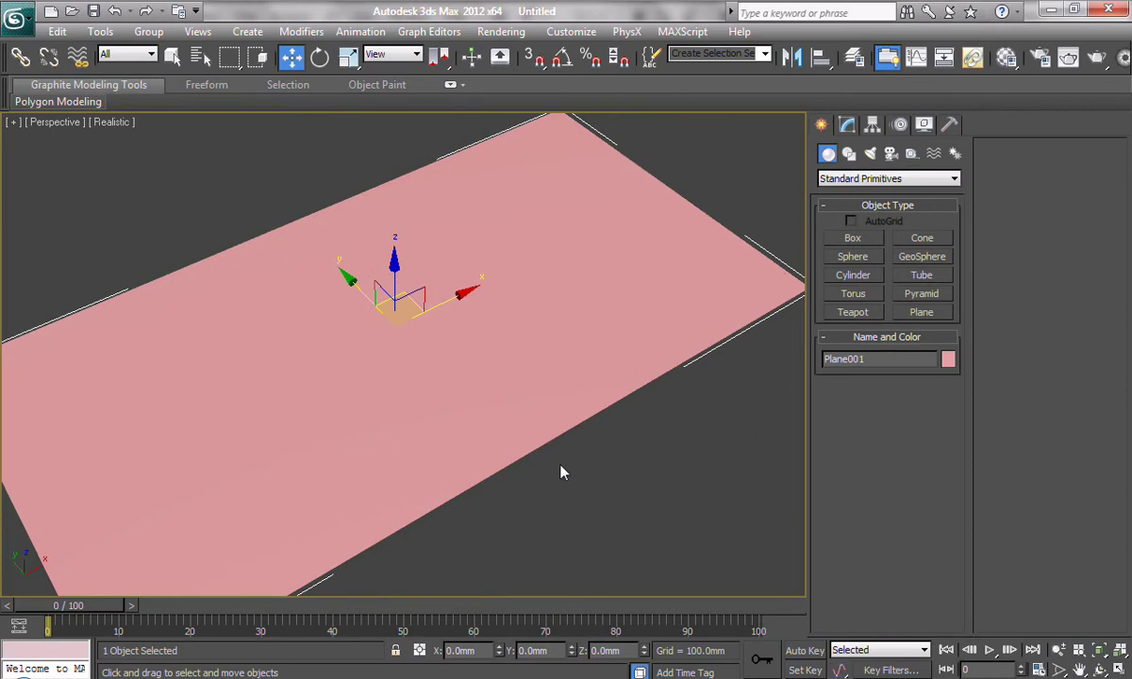
pyautogui.scroll(-3, 558, 475)
pyautogui.keyDown('alt'); pyautogui.moveTo(523, 457); pyautogui.dragTo(514, 474, button='middle'); pyautogui.keyUp('alt')
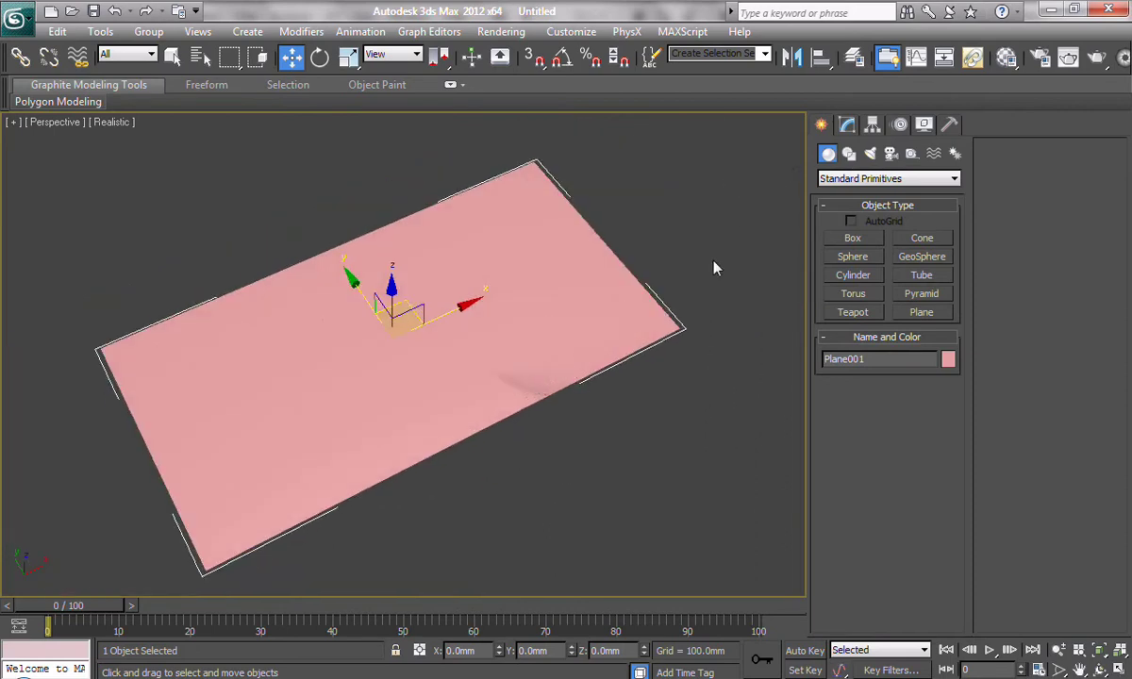
# Load Gallardo_Top.png as a Bitmap map in the Diffuse slot of the 01 - Default material and return to the parent material.
pyautogui.click(1004, 57)
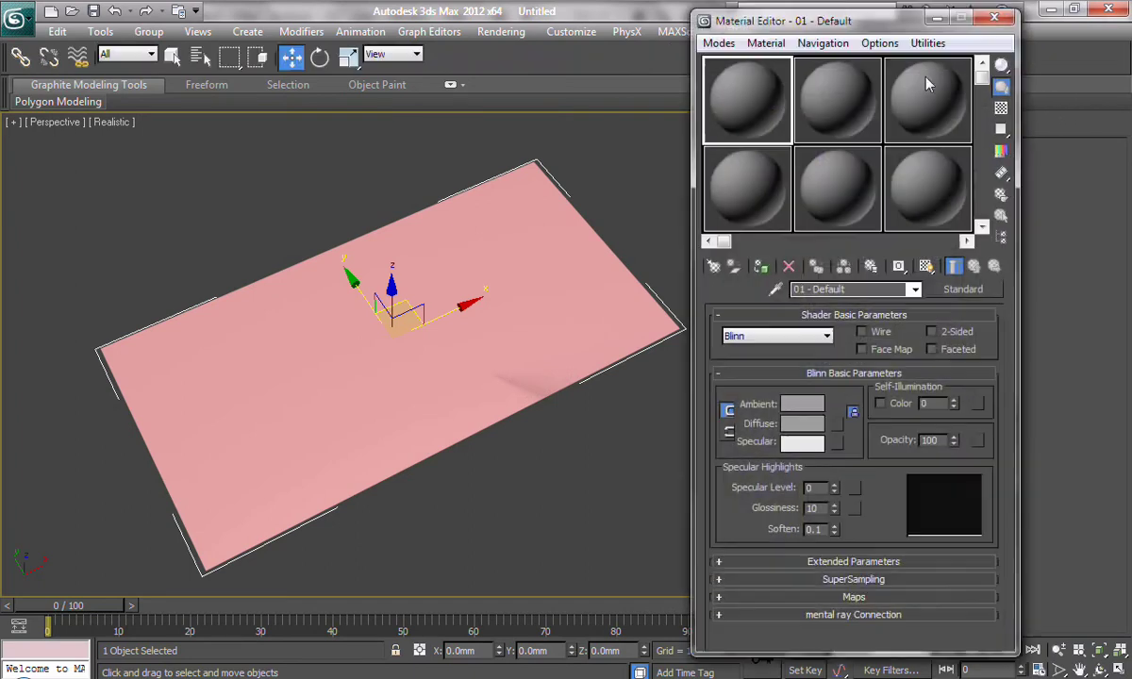
pyautogui.click(838, 428)
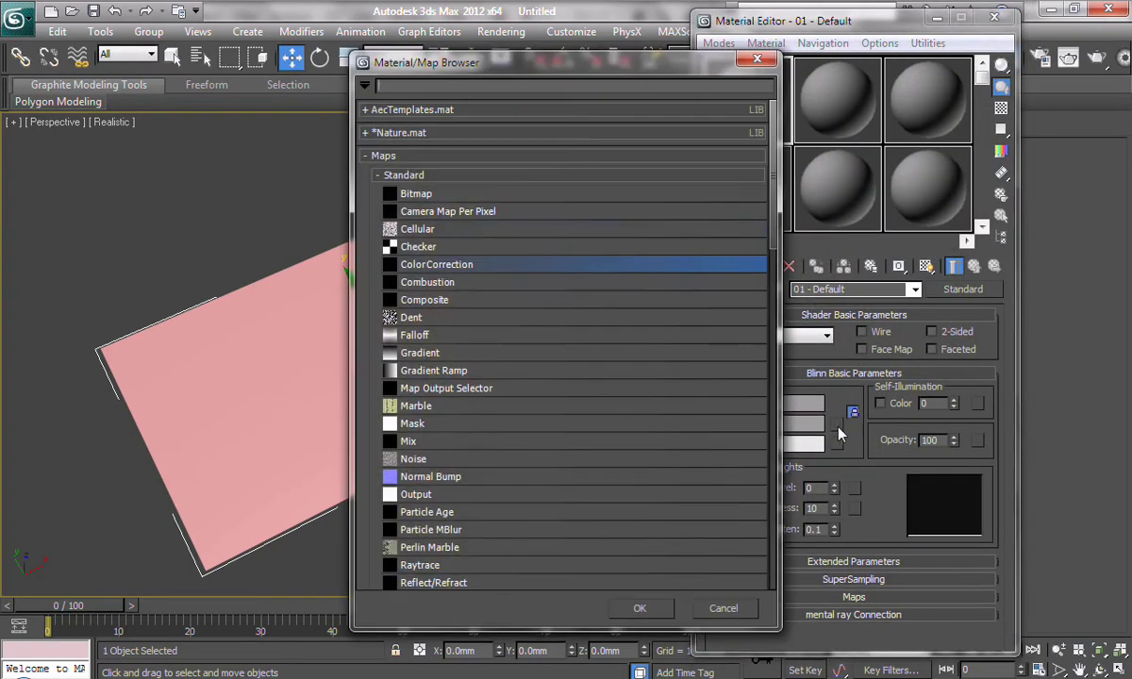
pyautogui.doubleClick(419, 193)
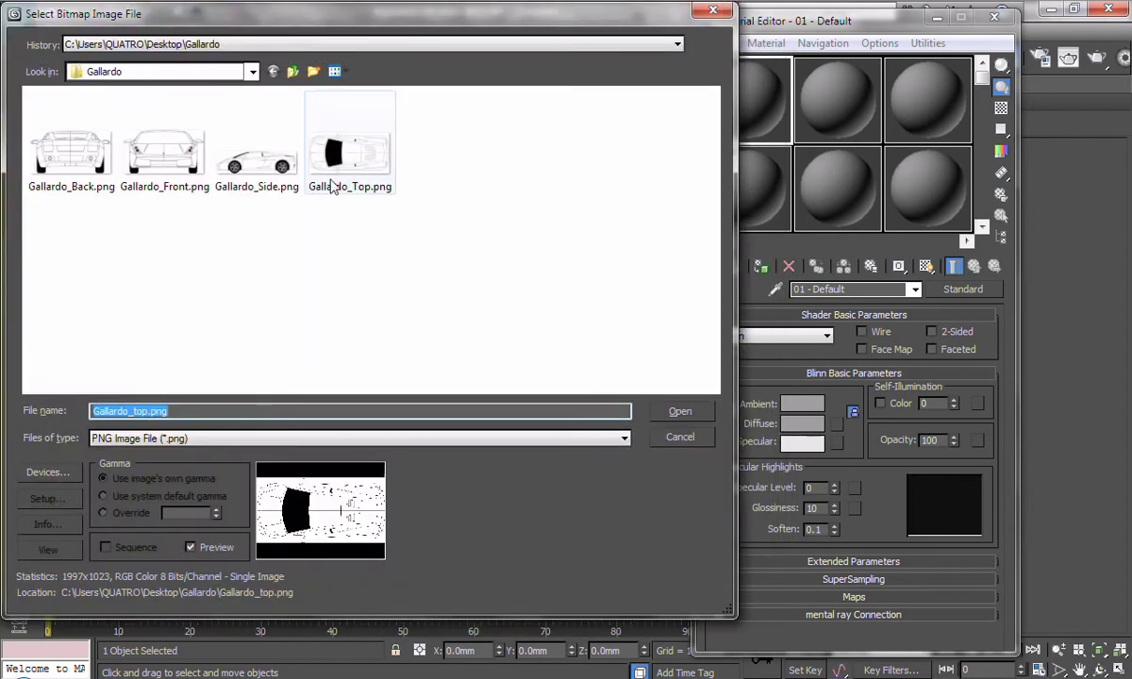
pyautogui.click(339, 160)
pyautogui.click(680, 415)
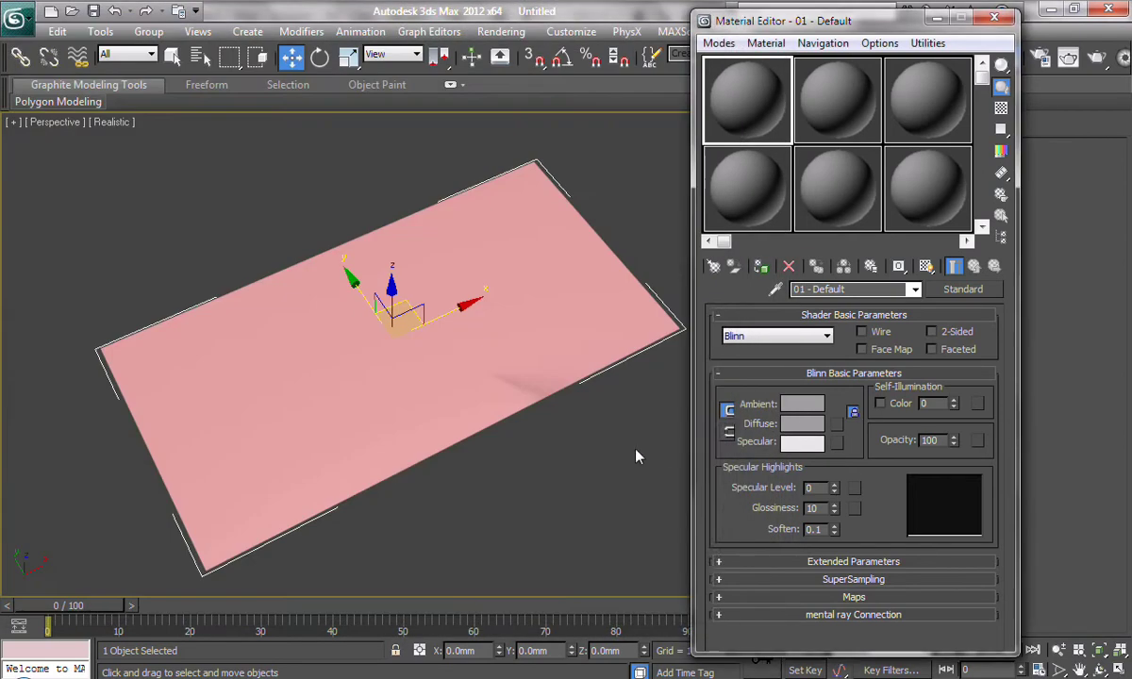
pyautogui.click(975, 268)
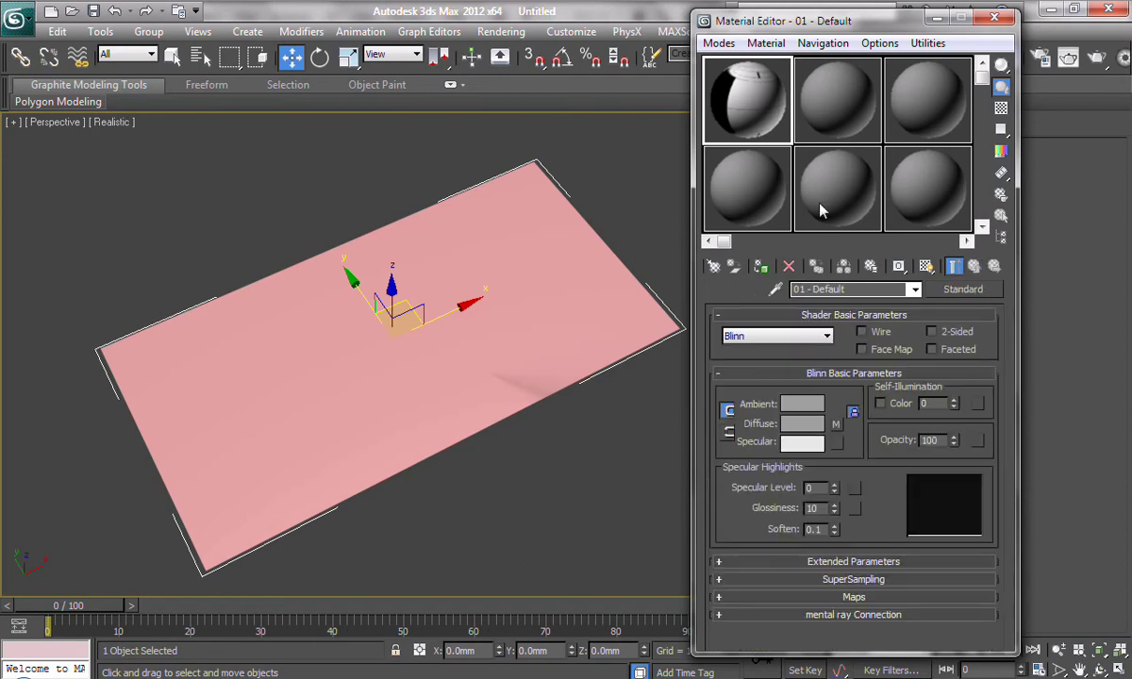
# Assign the 01 - Default material to the plane and show its map in the viewport.
pyautogui.moveTo(757, 104); pyautogui.dragTo(543, 257)
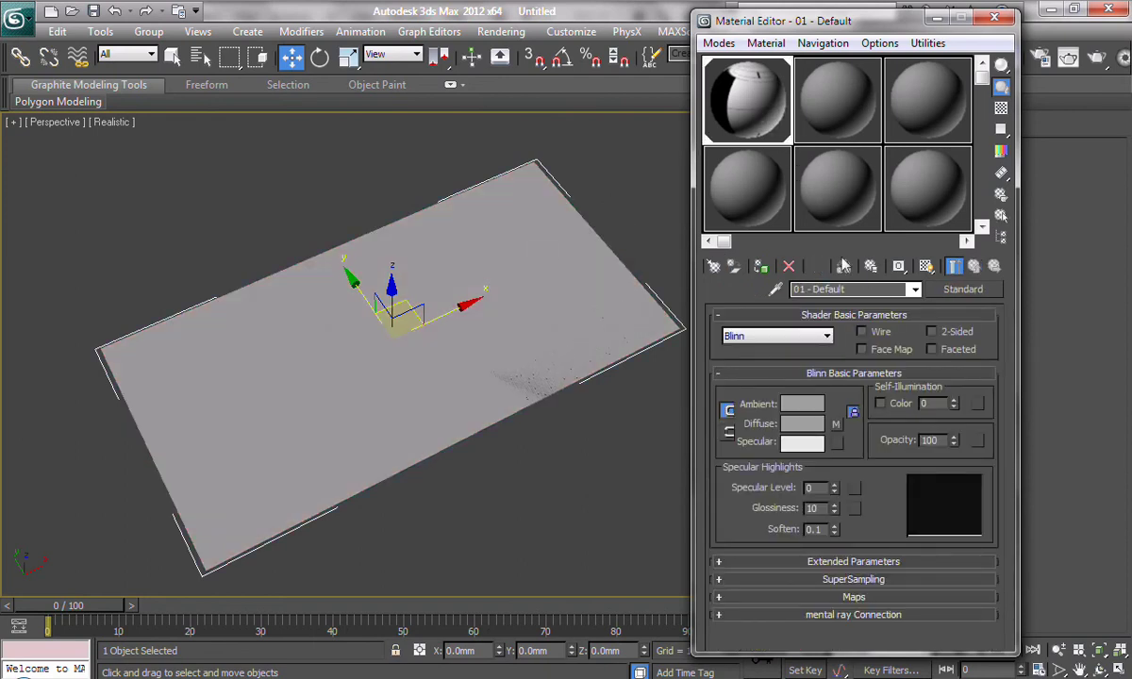
pyautogui.click(926, 267)
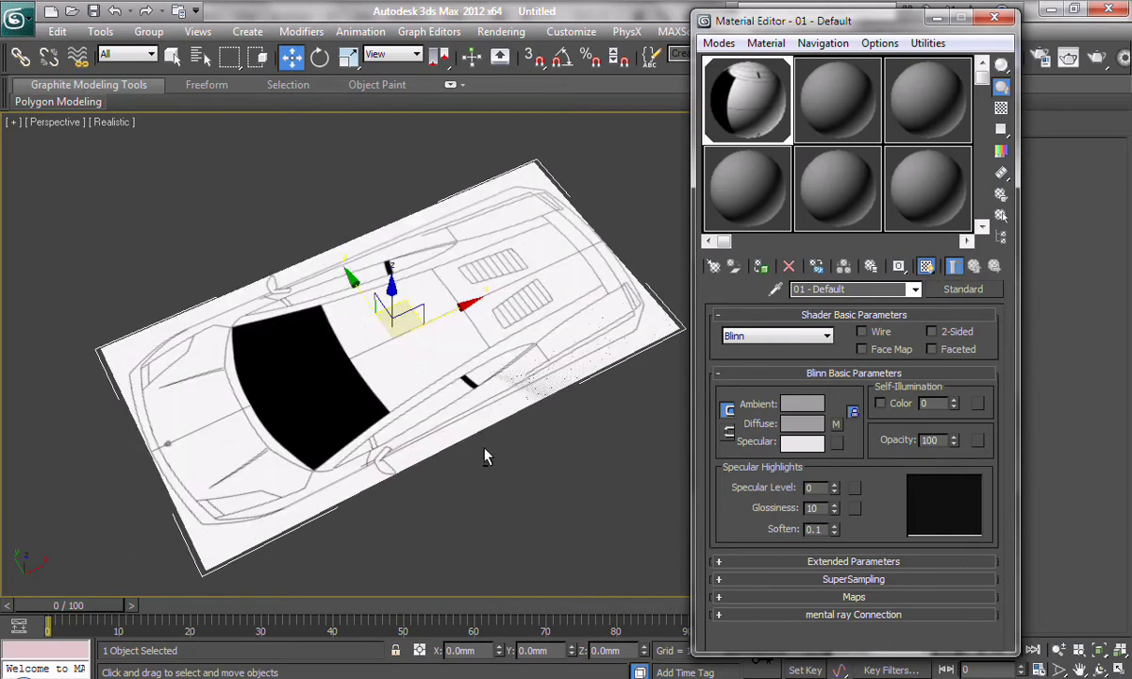
pyautogui.keyDown('alt'); pyautogui.moveTo(529, 429); pyautogui.dragTo(517, 451, button='middle'); pyautogui.keyUp('alt')
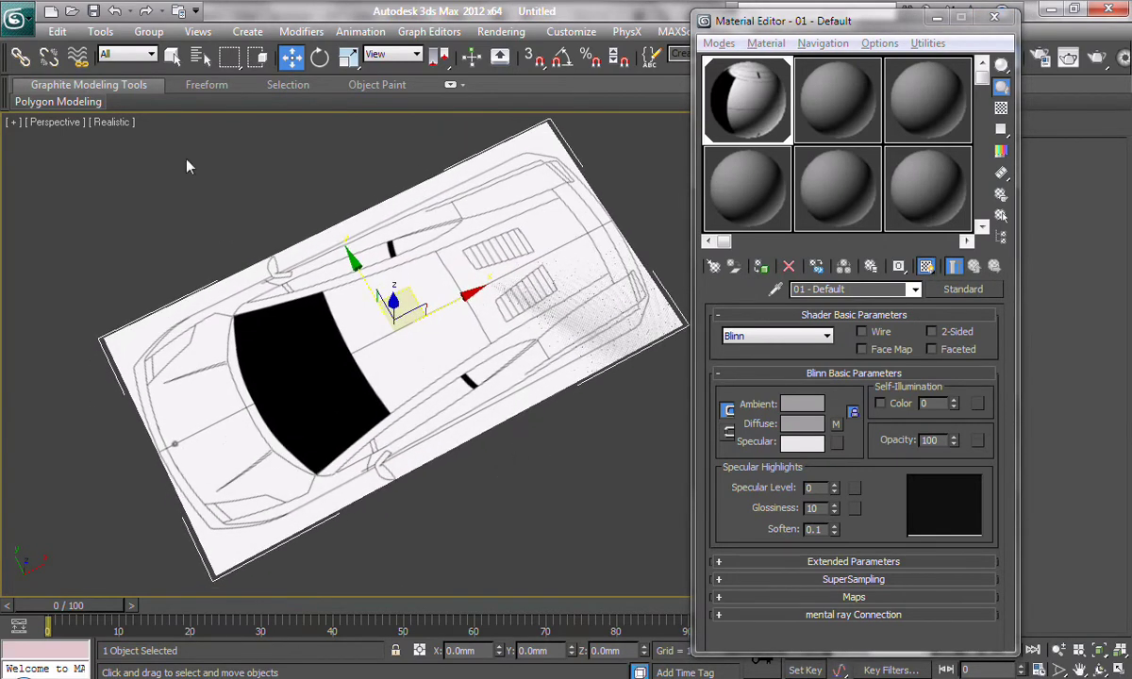
# Switch the Perspective viewport to Shaded display and examine the blueprint lines up close and from a low angle.
pyautogui.click(111, 121)
pyautogui.click(151, 163)
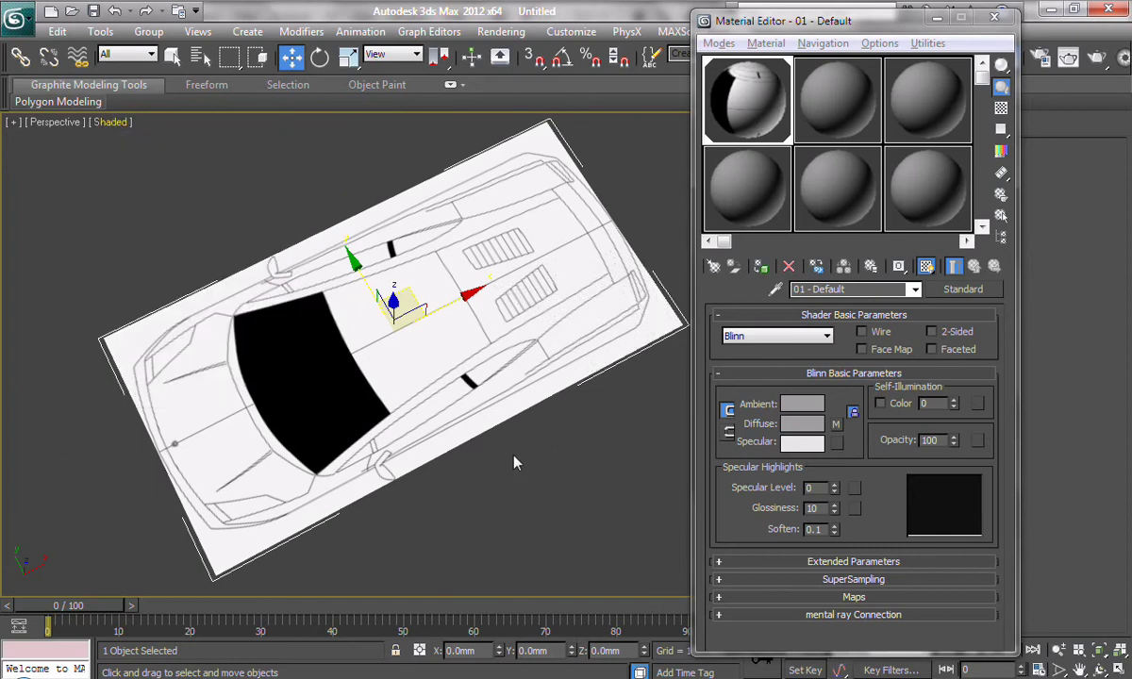
pyautogui.keyDown('alt'); pyautogui.moveTo(514, 462); pyautogui.dragTo(442, 412, button='middle'); pyautogui.keyUp('alt')
pyautogui.scroll(5, 442, 413)
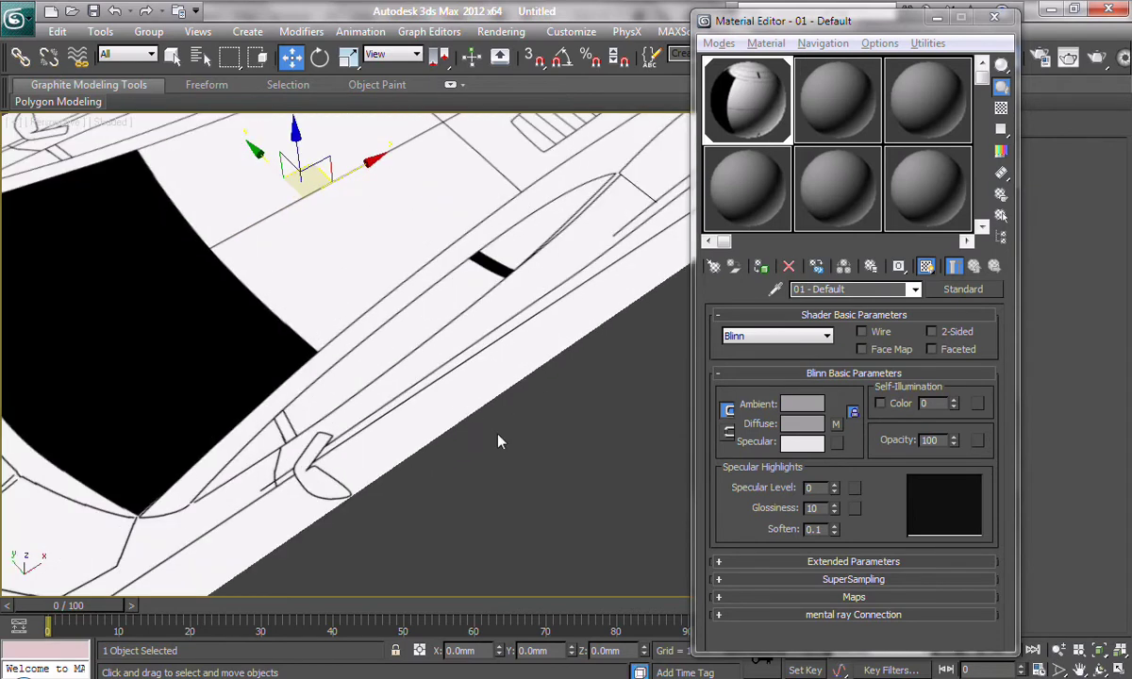
pyautogui.keyDown('alt'); pyautogui.moveTo(500, 441); pyautogui.dragTo(552, 462, button='middle'); pyautogui.keyUp('alt')
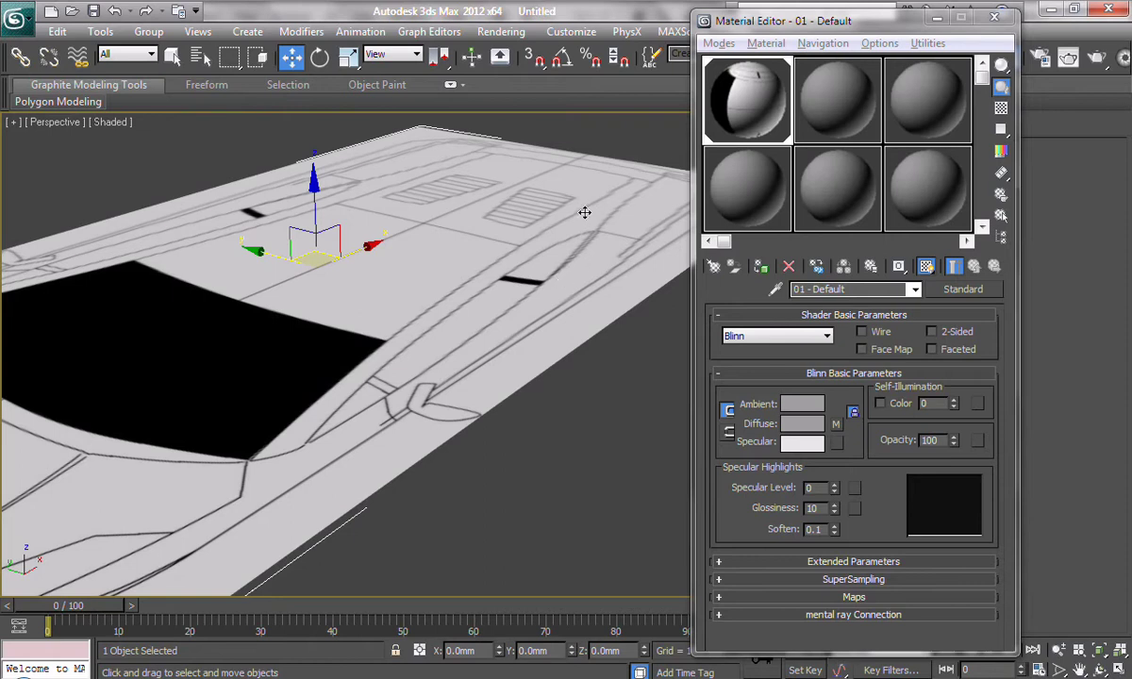
pyautogui.keyDown('alt'); pyautogui.moveTo(425, 332); pyautogui.dragTo(421, 339, button='middle'); pyautogui.keyUp('alt')
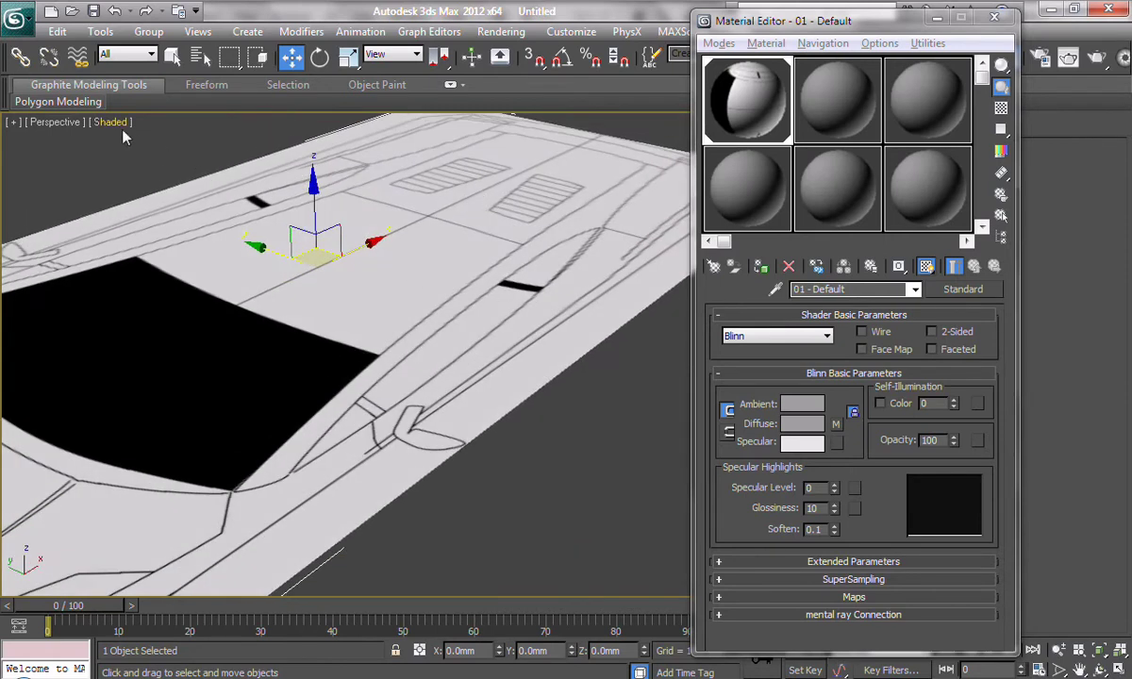
# Show the material in the viewport as Realistic Materials with Maps, deselect the plane and check the blueprint's line quality.
pyautogui.click(771, 44)
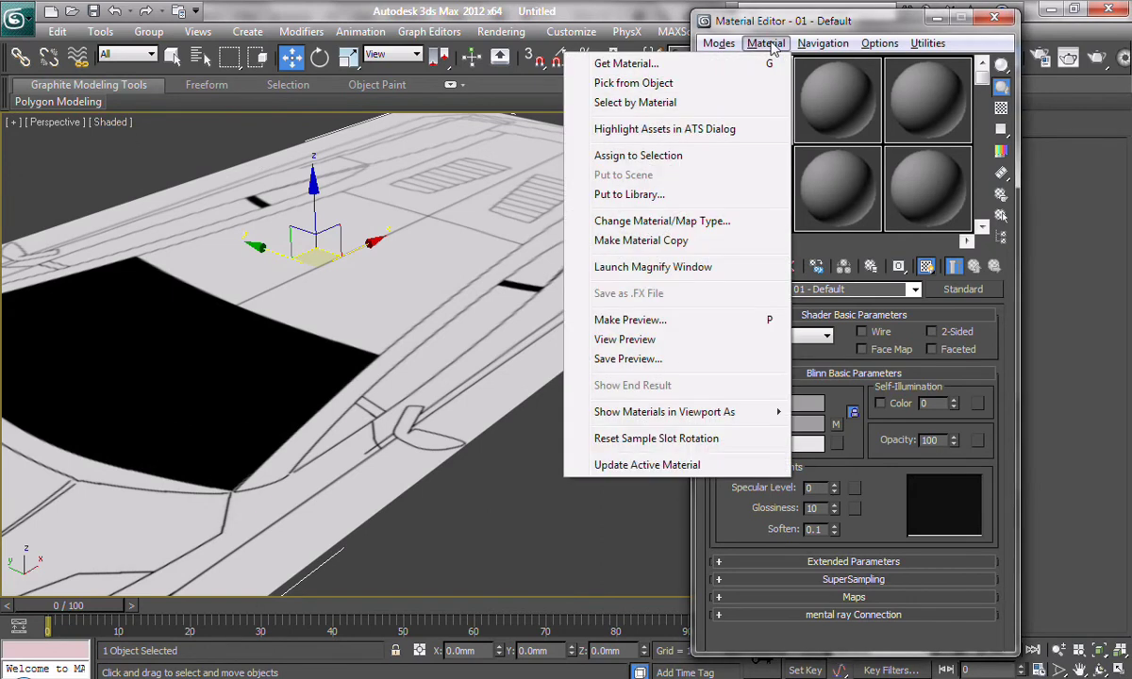
pyautogui.moveTo(768, 417)
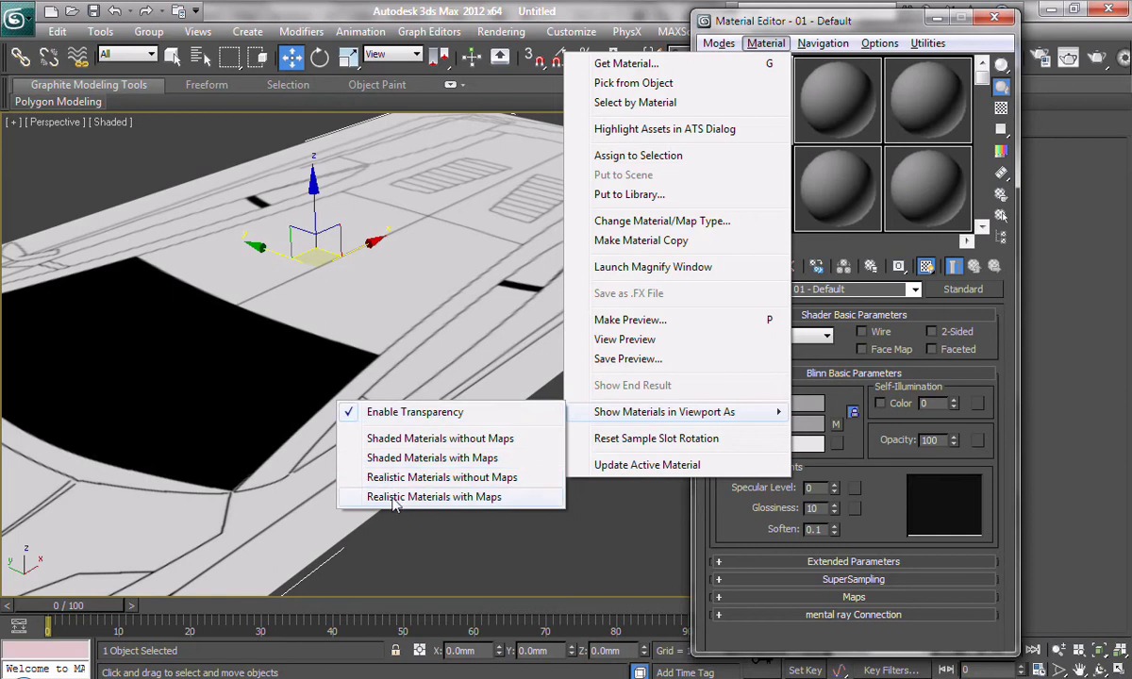
pyautogui.click(515, 500)
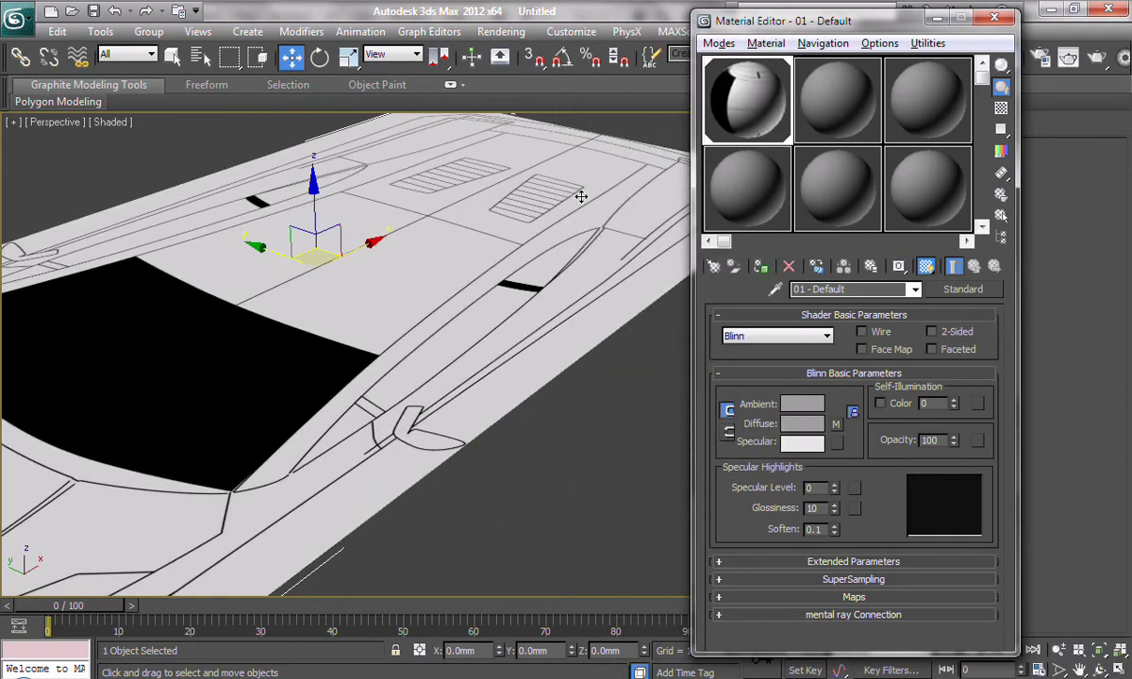
pyautogui.click(766, 43)
pyautogui.moveTo(690, 413)
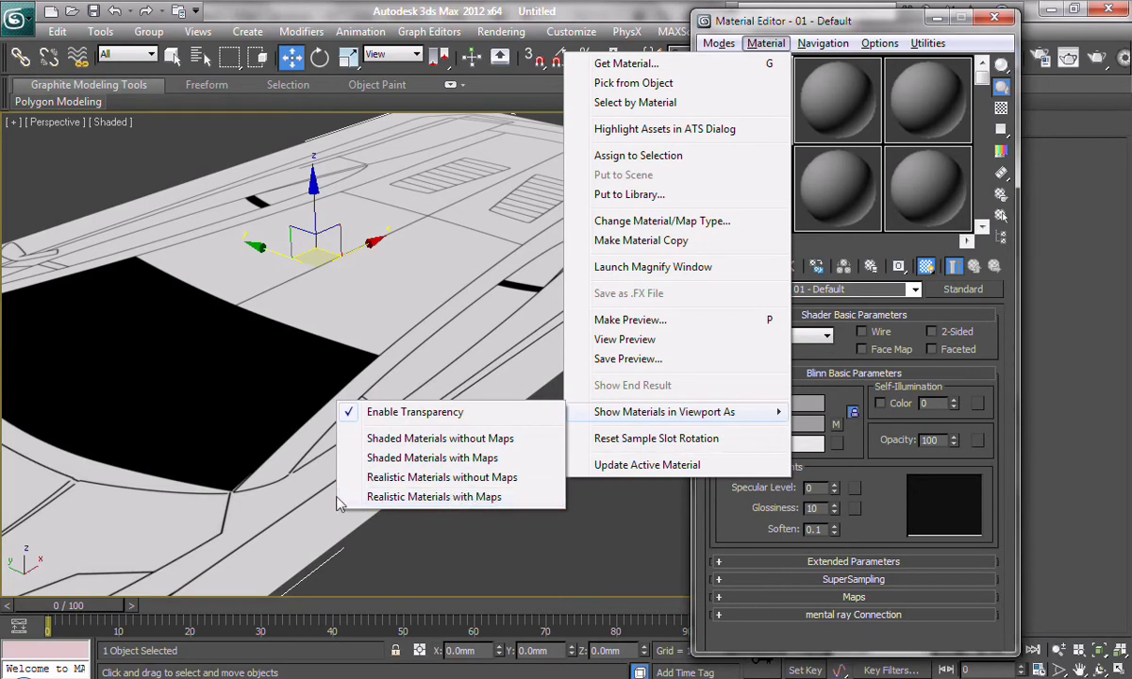
pyautogui.click(536, 542)
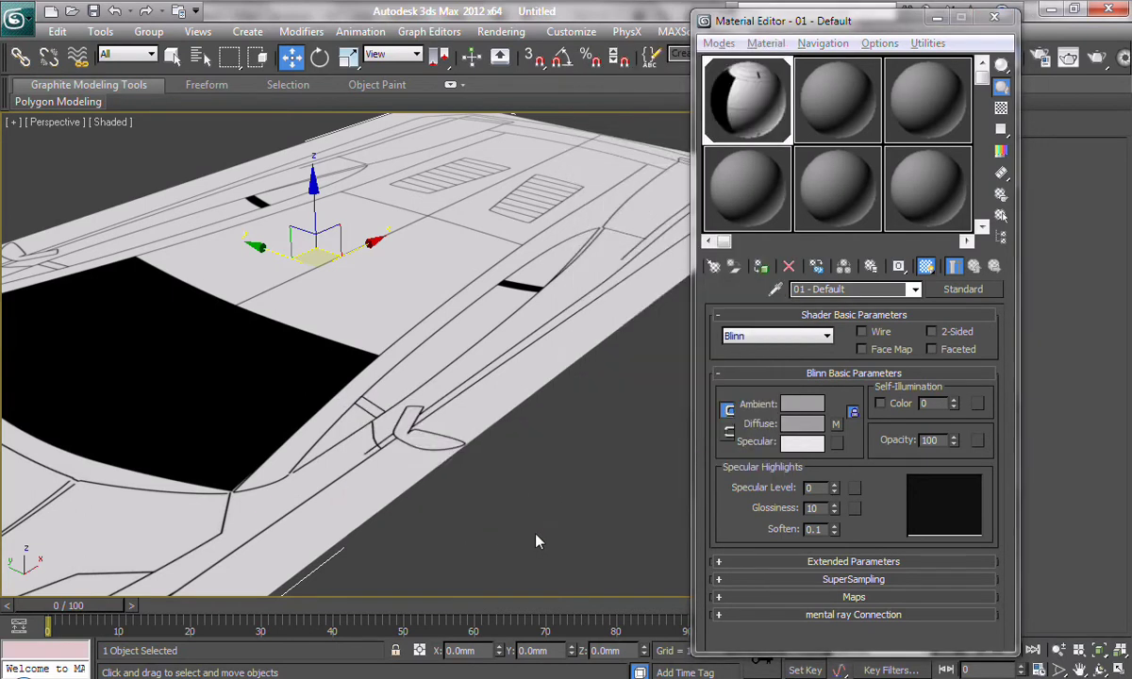
pyautogui.click(536, 541)
pyautogui.keyDown('alt'); pyautogui.moveTo(536, 542); pyautogui.dragTo(521, 364, button='middle'); pyautogui.keyUp('alt')
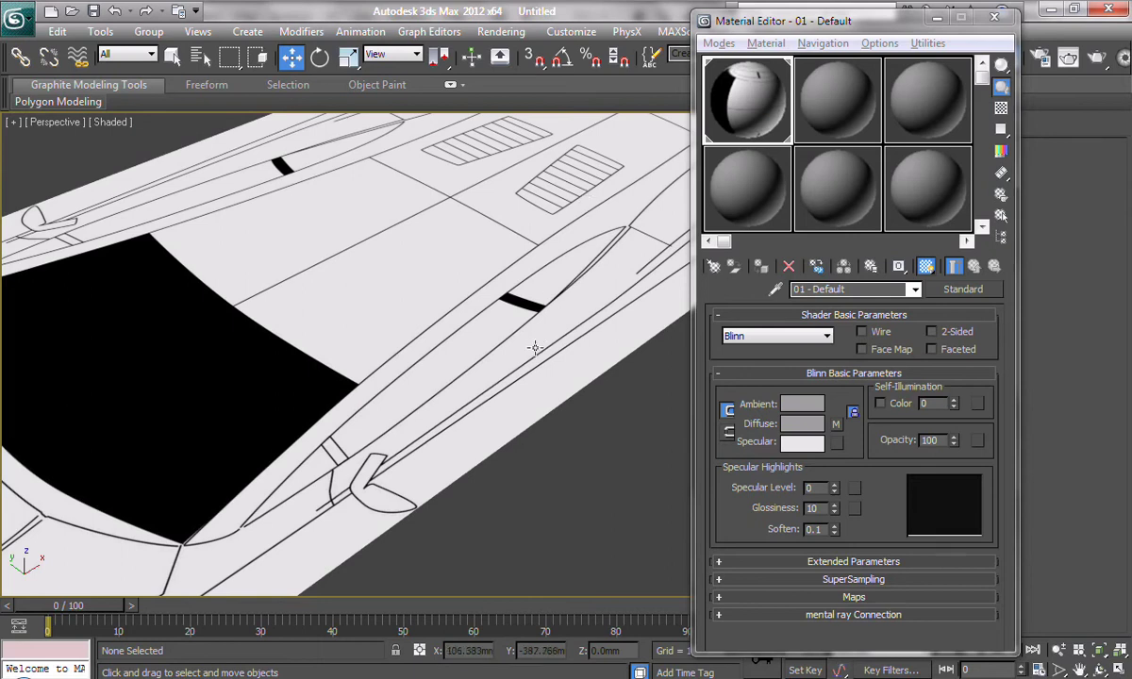
pyautogui.scroll(-3, 552, 335)
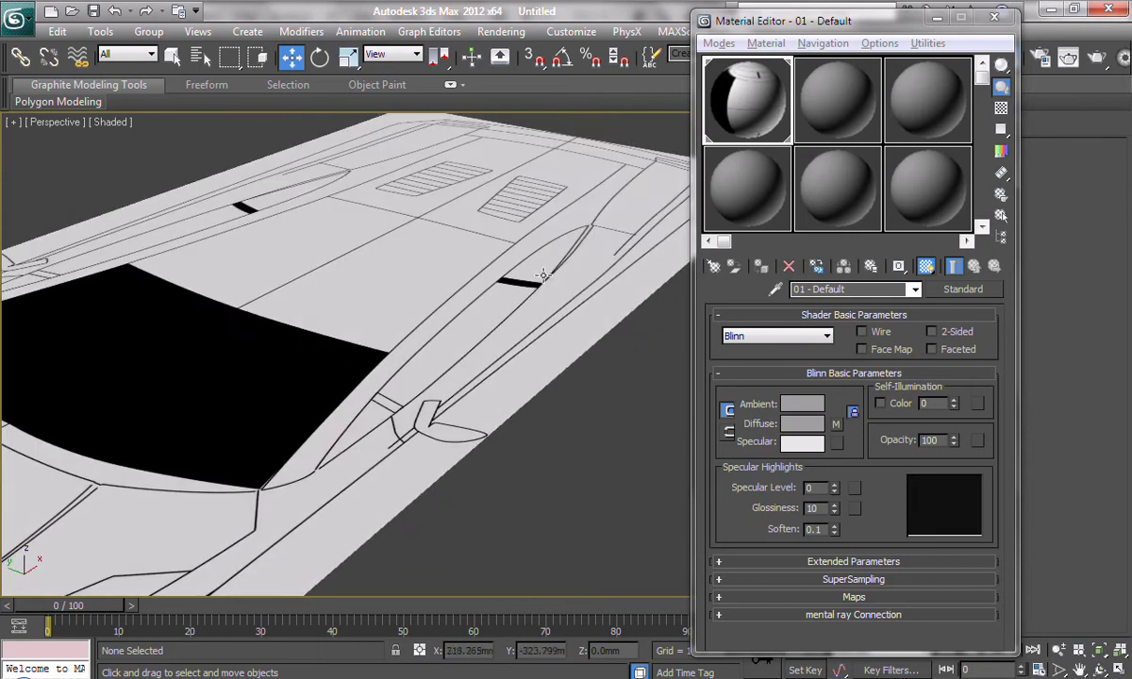
pyautogui.keyDown('alt'); pyautogui.moveTo(541, 289); pyautogui.dragTo(572, 299, button='middle'); pyautogui.keyUp('alt')
pyautogui.scroll(-4, 541, 353)
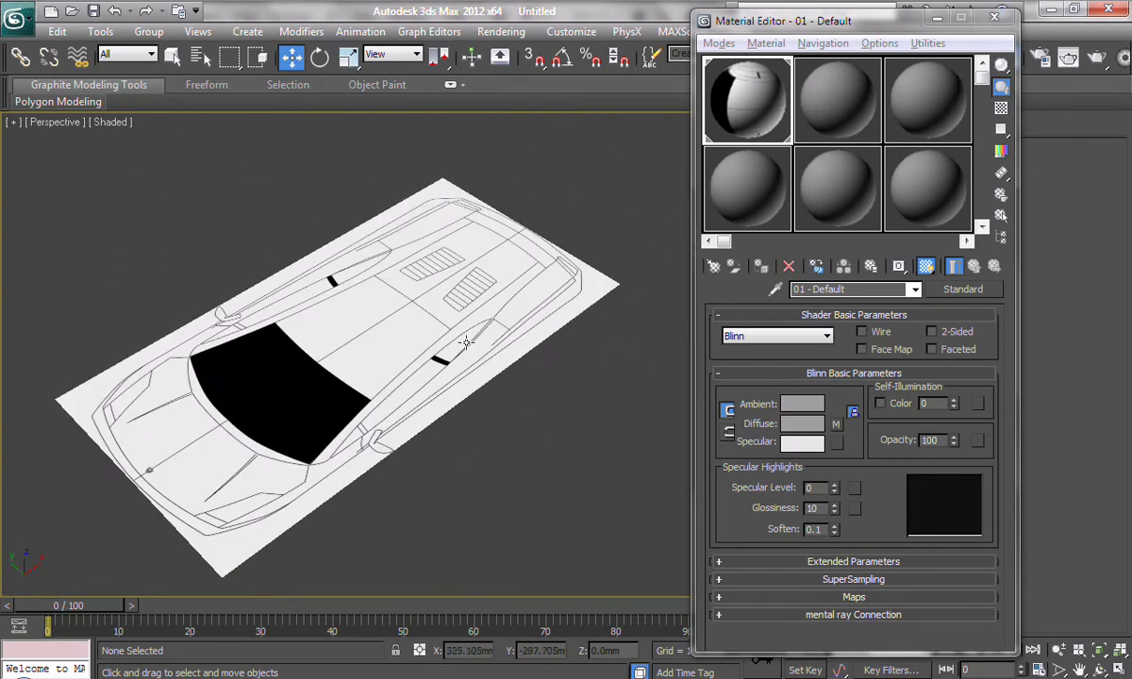
# Set the Perspective viewport's shading back to Realistic.
pyautogui.keyDown('alt'); pyautogui.moveTo(472, 331); pyautogui.dragTo(298, 200, button='middle'); pyautogui.keyUp('alt')
pyautogui.click(112, 121)
pyautogui.click(152, 145)
pyautogui.moveTo(513, 384)
pyautogui.keyDown('alt'); pyautogui.mouseDown(button='middle')
pyautogui.moveTo(479, 453)
pyautogui.moveTo(513, 410)
pyautogui.moveTo(512, 381)
pyautogui.mouseUp(button='middle'); pyautogui.keyUp('alt')
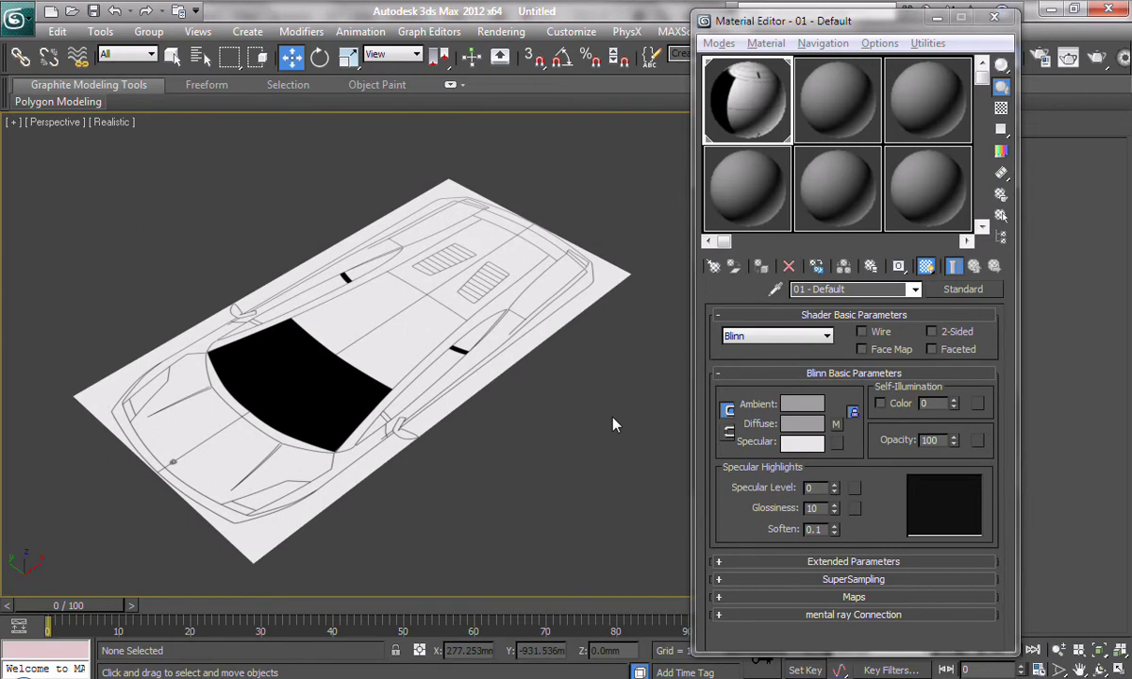
# Swap the Gallardo_top.png map from the material's Diffuse Color slot into its Opacity slot.
pyautogui.click(853, 598)
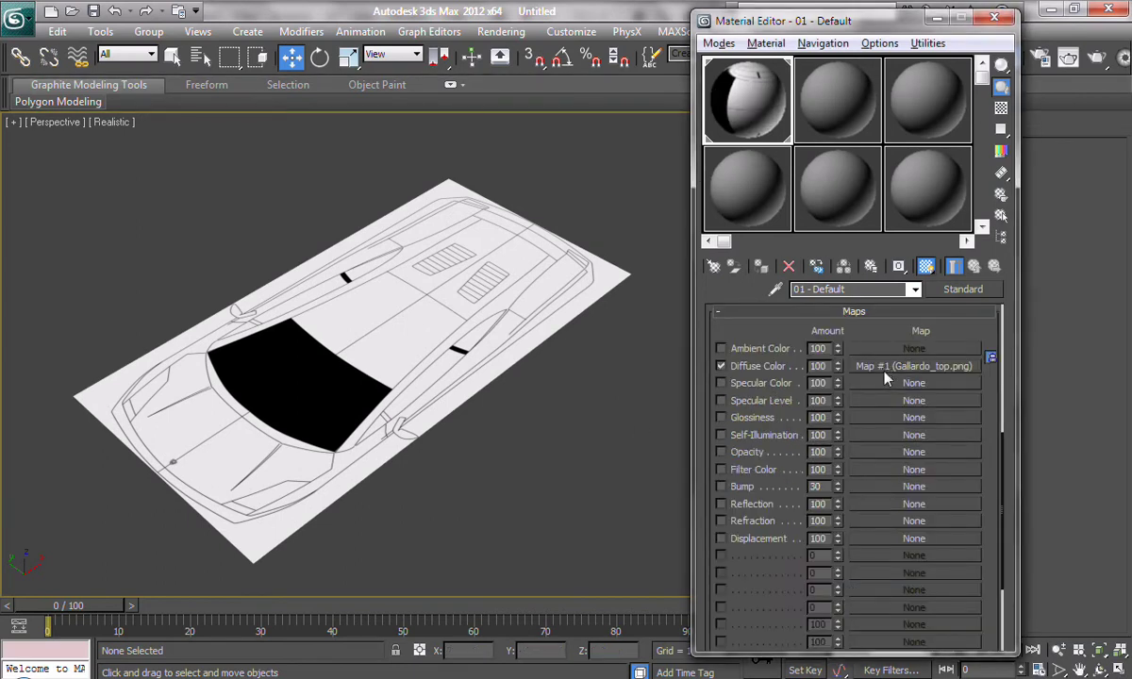
pyautogui.moveTo(886, 373); pyautogui.dragTo(882, 464)
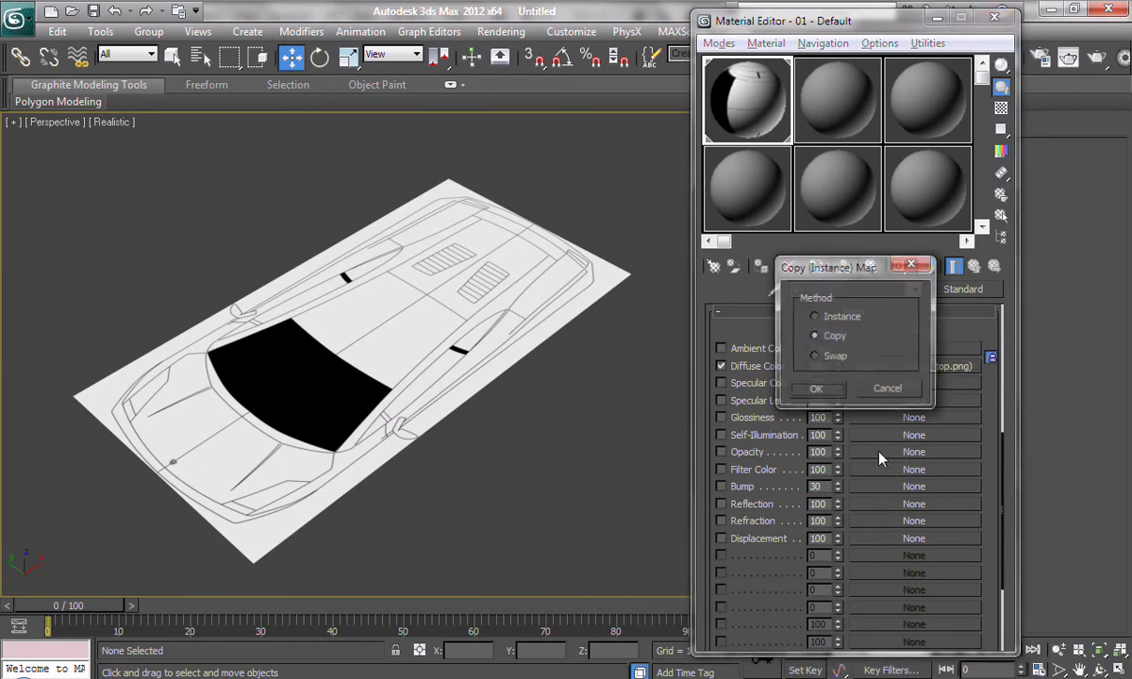
pyautogui.click(819, 356)
pyautogui.click(815, 389)
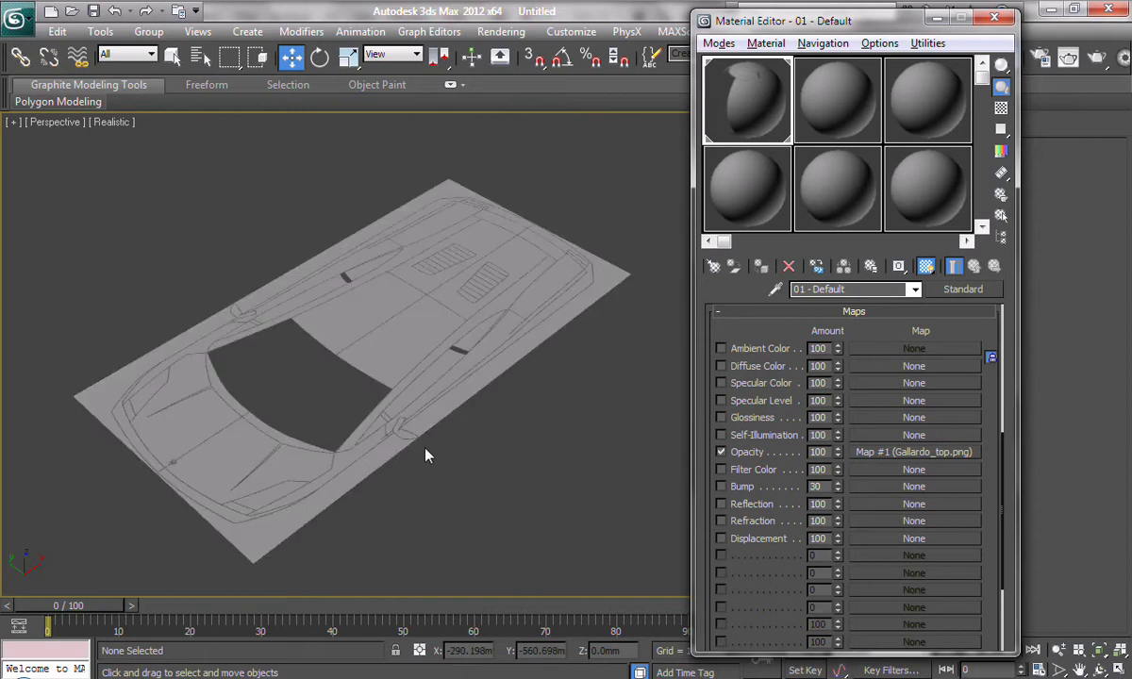
# Switch the Perspective viewport to Shaded display and check the opacity-mapped blueprint from above and below.
pyautogui.keyDown('alt'); pyautogui.moveTo(506, 407); pyautogui.dragTo(510, 472, button='middle'); pyautogui.keyUp('alt')
pyautogui.scroll(5, 510, 473)
pyautogui.keyDown('alt'); pyautogui.moveTo(425, 481); pyautogui.dragTo(447, 586, button='middle'); pyautogui.keyUp('alt')
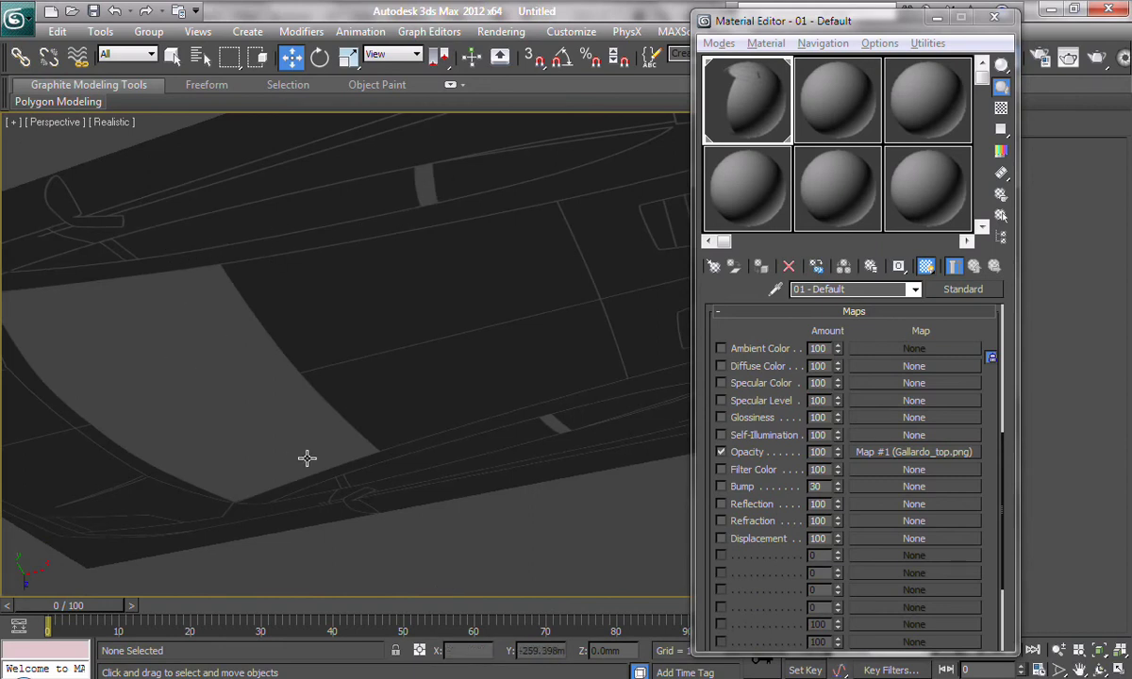
pyautogui.keyDown('alt'); pyautogui.moveTo(495, 422); pyautogui.dragTo(557, 401, button='middle'); pyautogui.keyUp('alt')
pyautogui.keyDown('alt'); pyautogui.moveTo(465, 417); pyautogui.dragTo(473, 276, button='middle'); pyautogui.keyUp('alt')
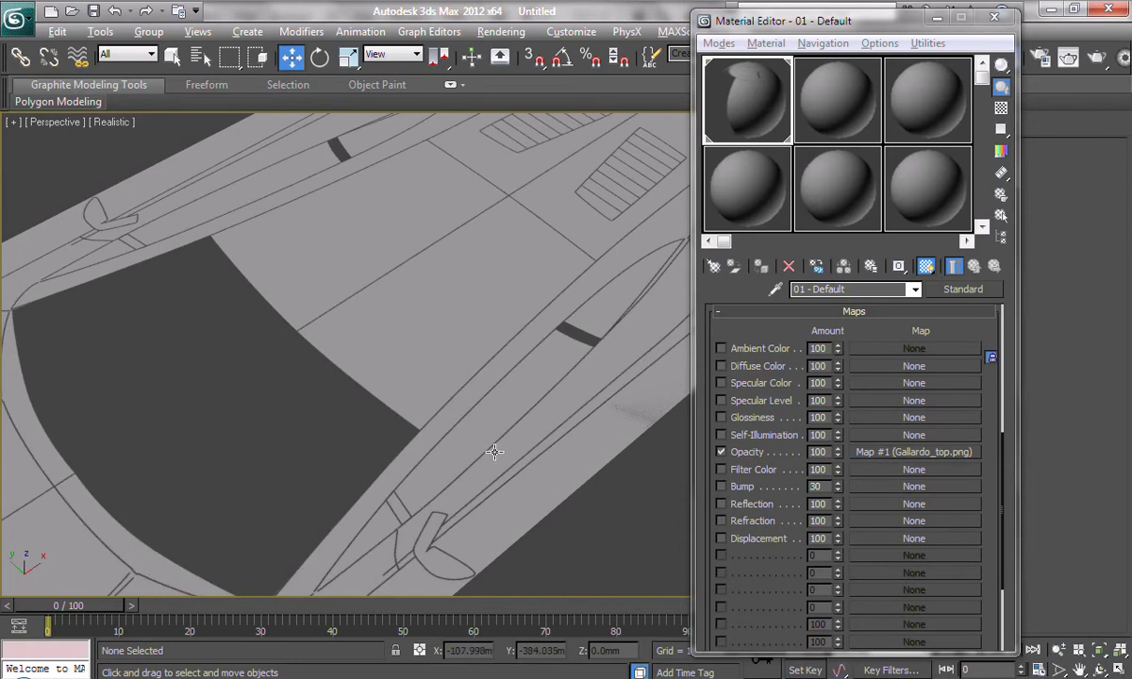
pyautogui.keyDown('alt'); pyautogui.moveTo(464, 424); pyautogui.dragTo(488, 424, button='middle'); pyautogui.keyUp('alt')
pyautogui.click(118, 121)
pyautogui.click(223, 167)
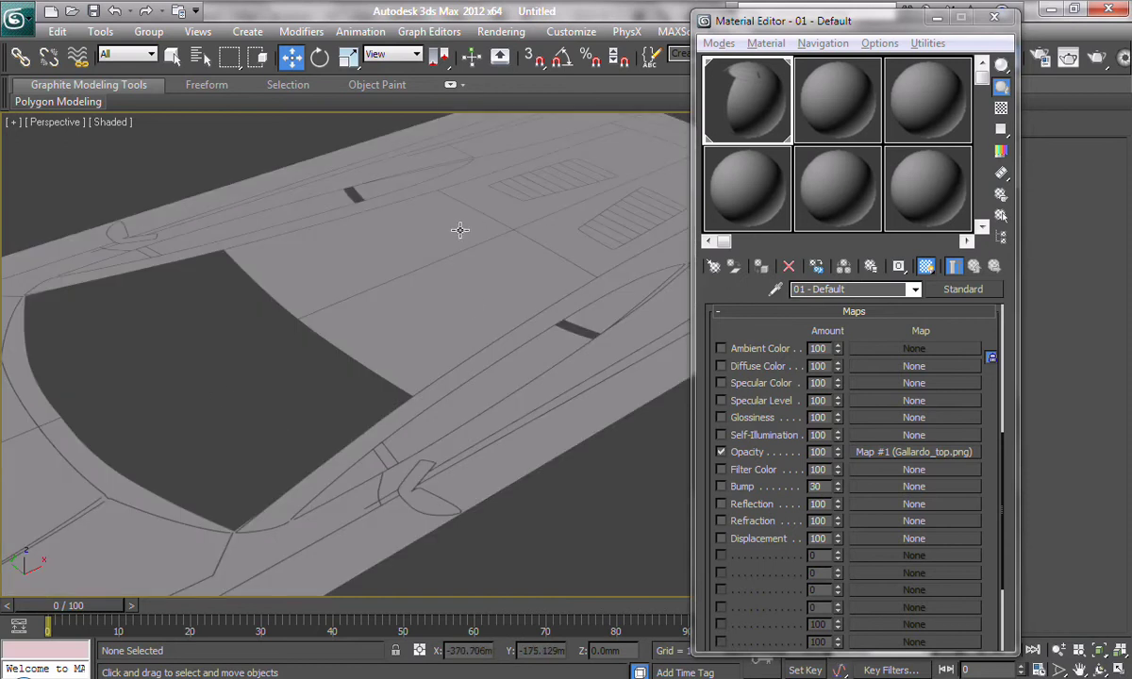
pyautogui.keyDown('alt'); pyautogui.moveTo(460, 230); pyautogui.dragTo(459, 473, button='middle'); pyautogui.keyUp('alt')
pyautogui.scroll(-4, 460, 476)
pyautogui.scroll(3, 459, 415)
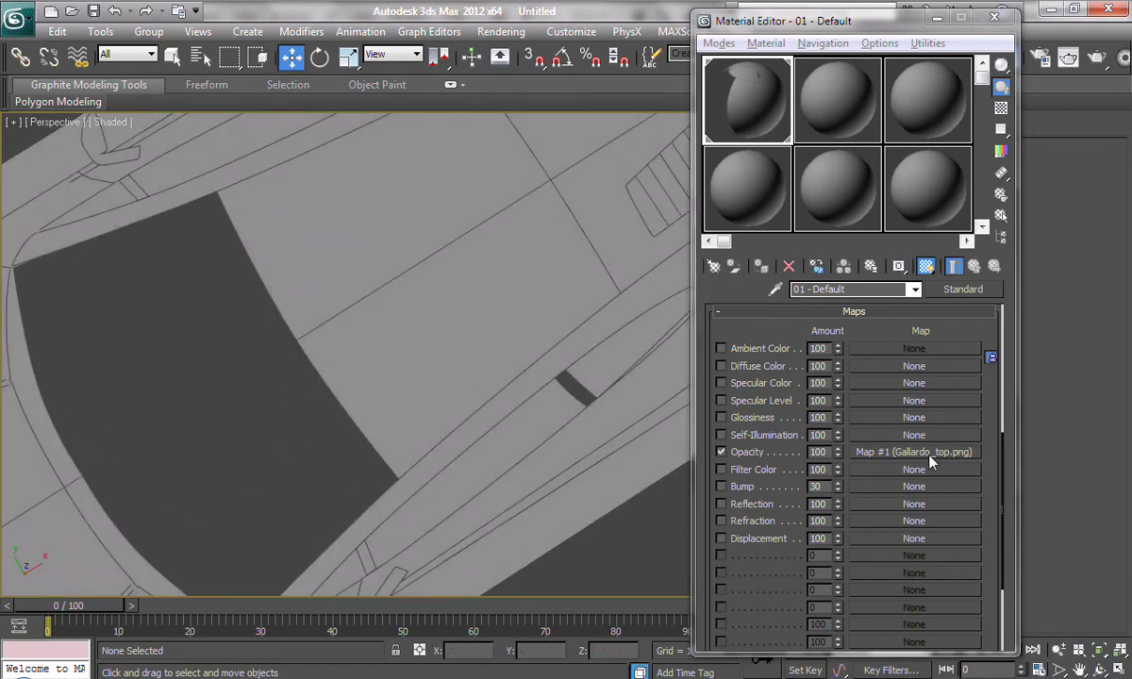
# Replace the opacity bitmap with a Color Correction map, keeping the old map as a sub-map.
pyautogui.click(930, 453)
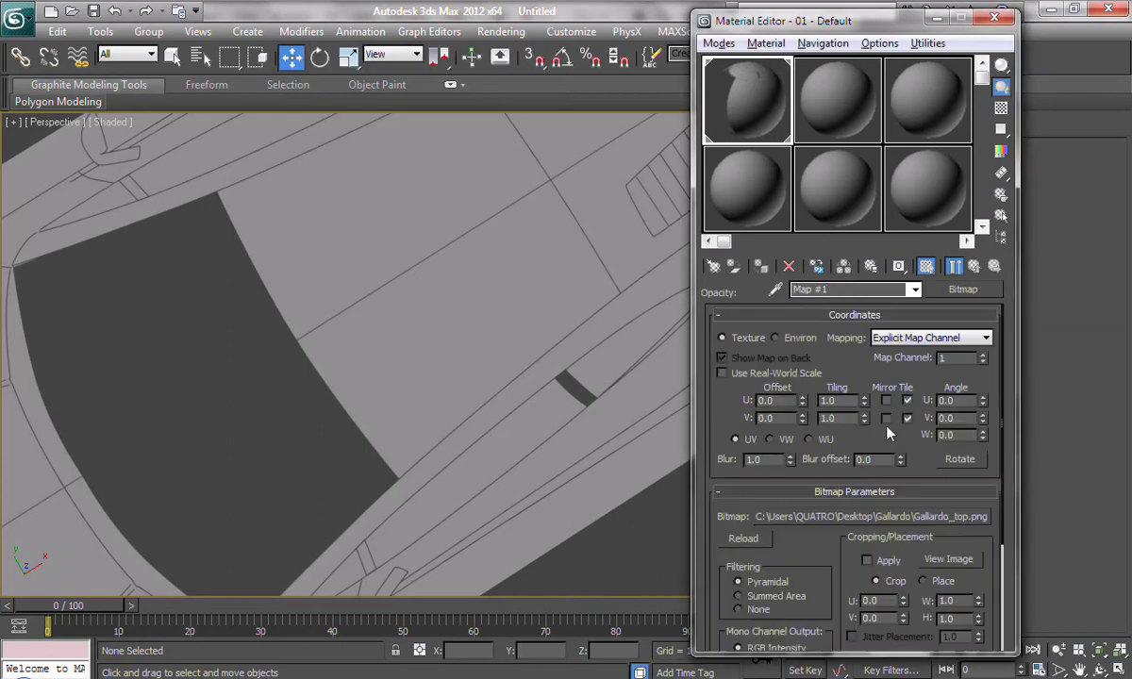
pyautogui.click(963, 290)
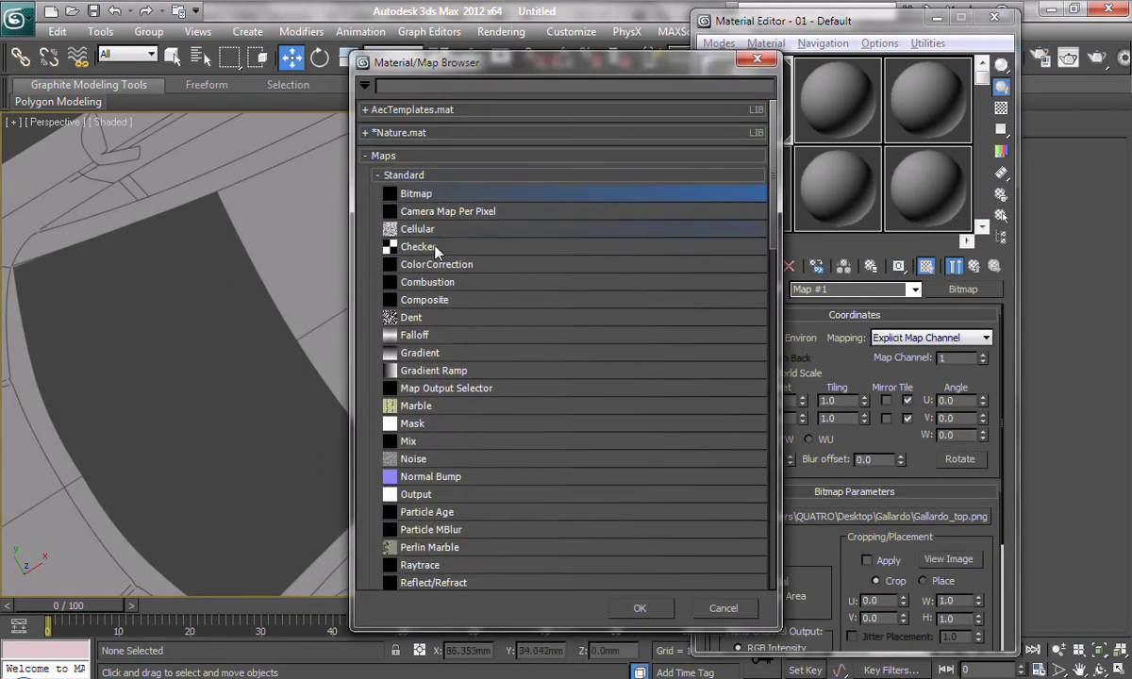
pyautogui.doubleClick(470, 265)
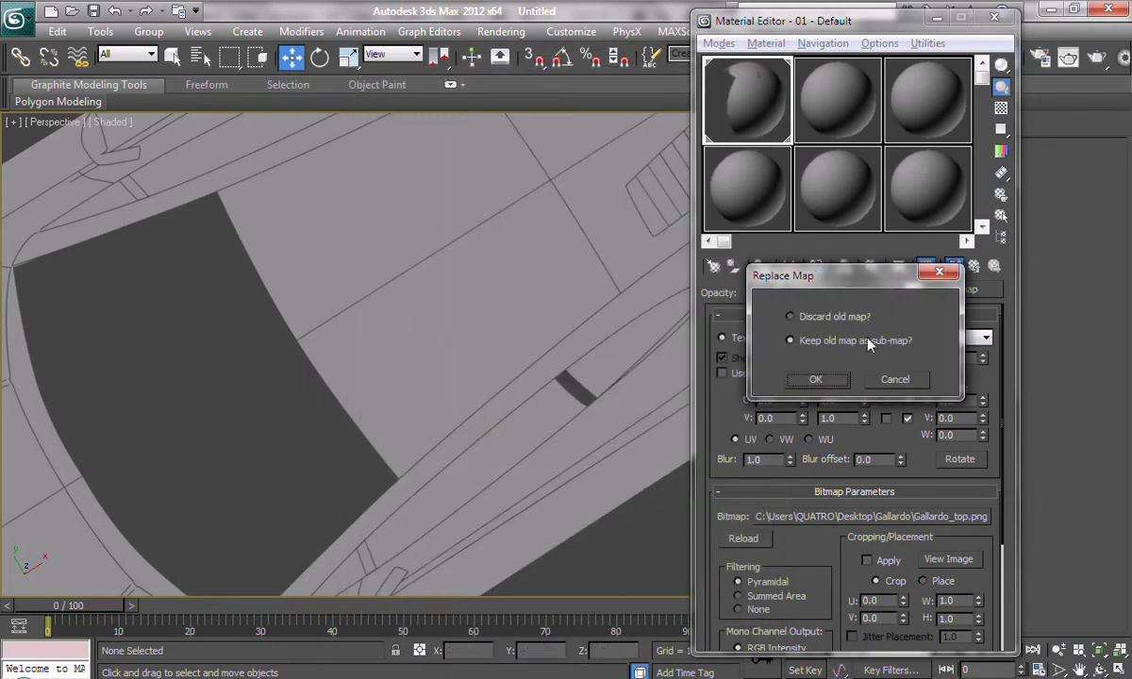
pyautogui.click(817, 378)
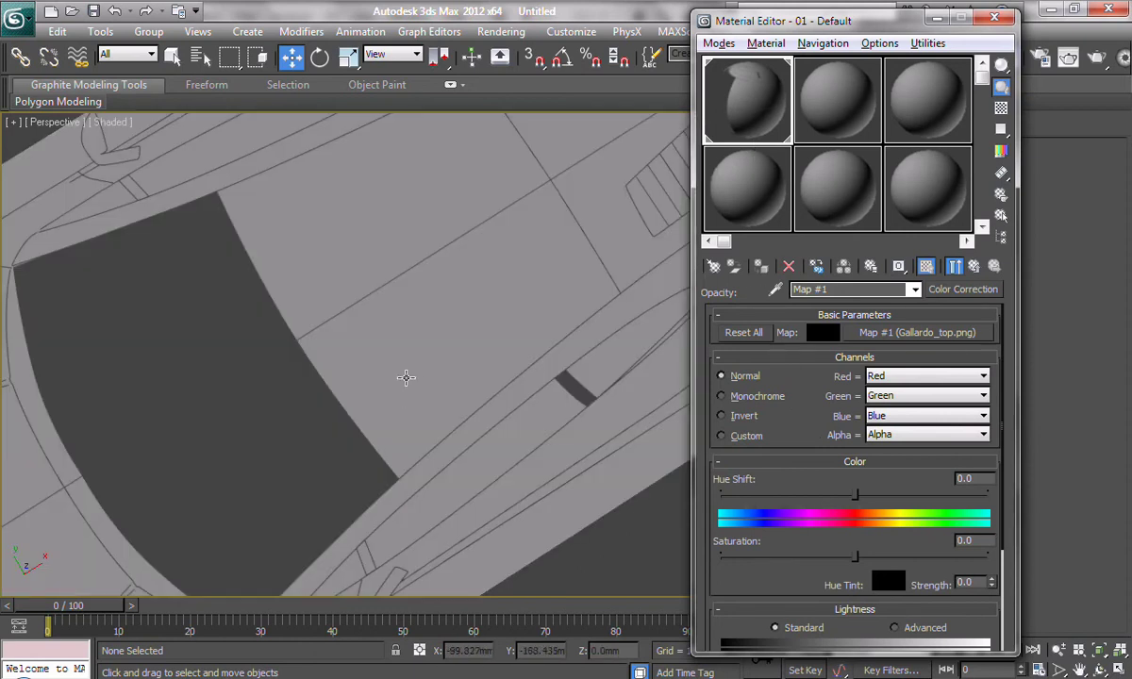
# Invert the Color Correction map's channels and check the blueprint lines from several angles and distances.
pyautogui.keyDown('alt'); pyautogui.moveTo(406, 377); pyautogui.dragTo(416, 461, button='middle'); pyautogui.keyUp('alt')
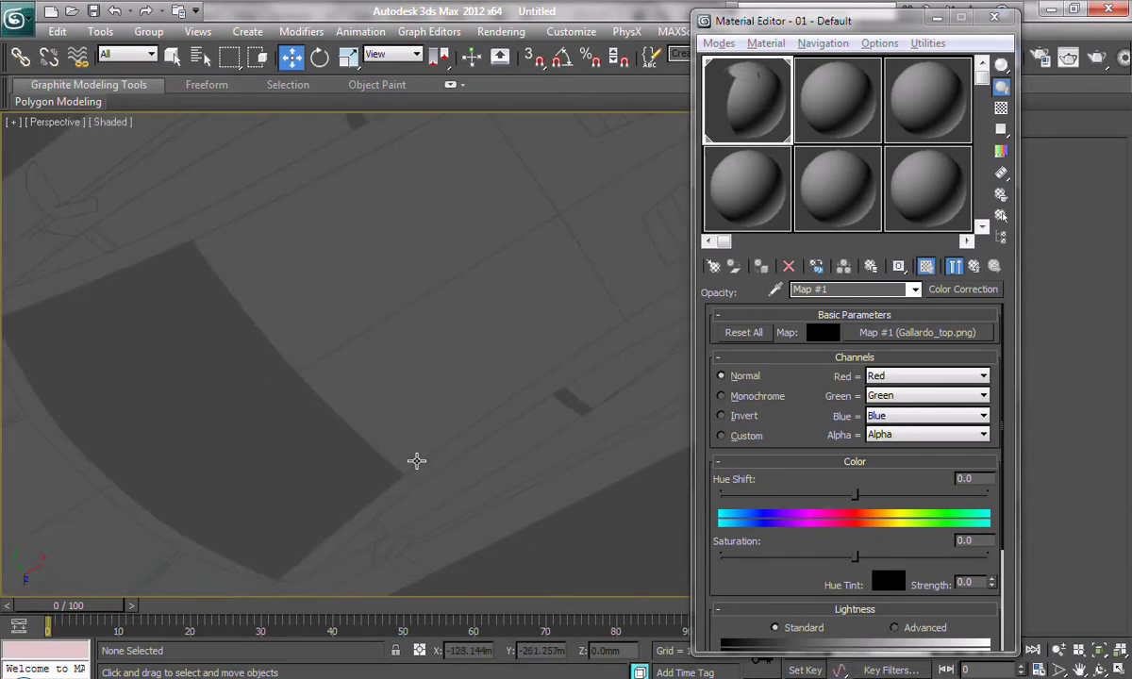
pyautogui.click(722, 418)
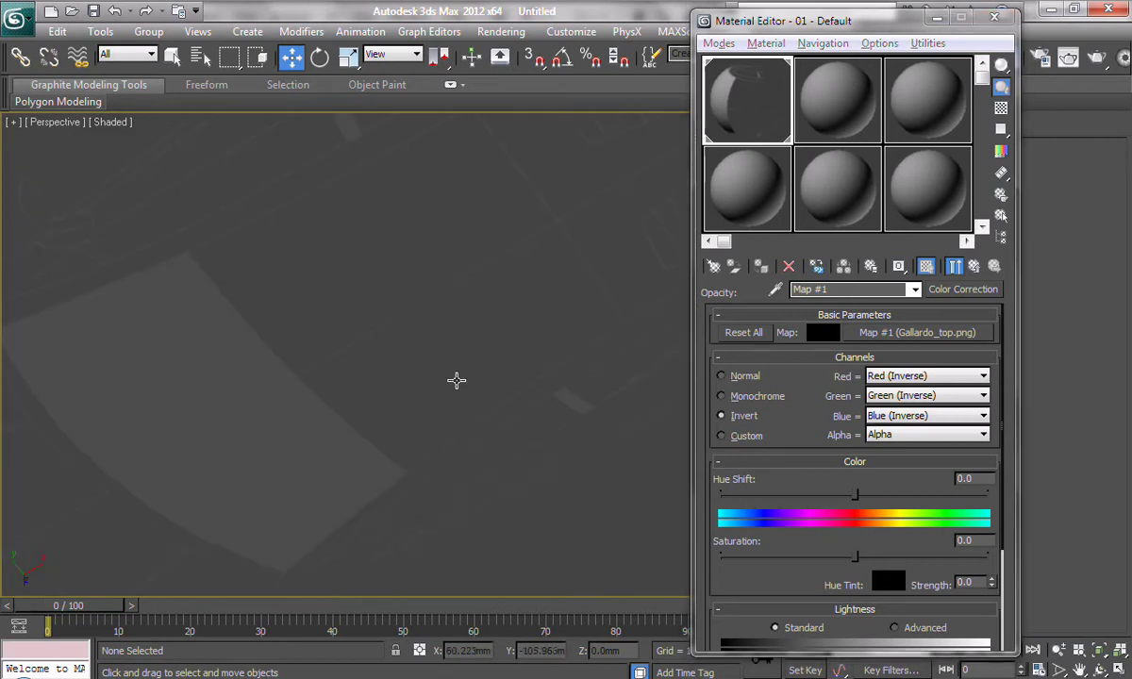
pyautogui.keyDown('alt'); pyautogui.moveTo(453, 407); pyautogui.dragTo(475, 212, button='middle'); pyautogui.keyUp('alt')
pyautogui.scroll(-4, 477, 299)
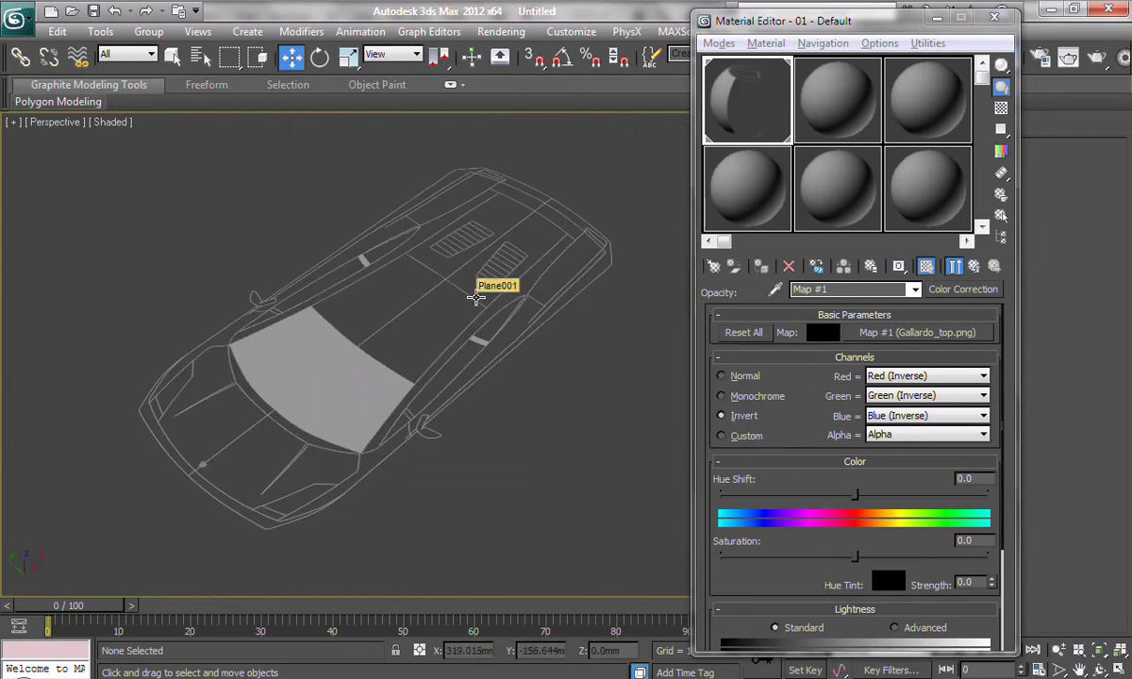
pyautogui.keyDown('alt'); pyautogui.moveTo(491, 340); pyautogui.dragTo(559, 339, button='middle'); pyautogui.keyUp('alt')
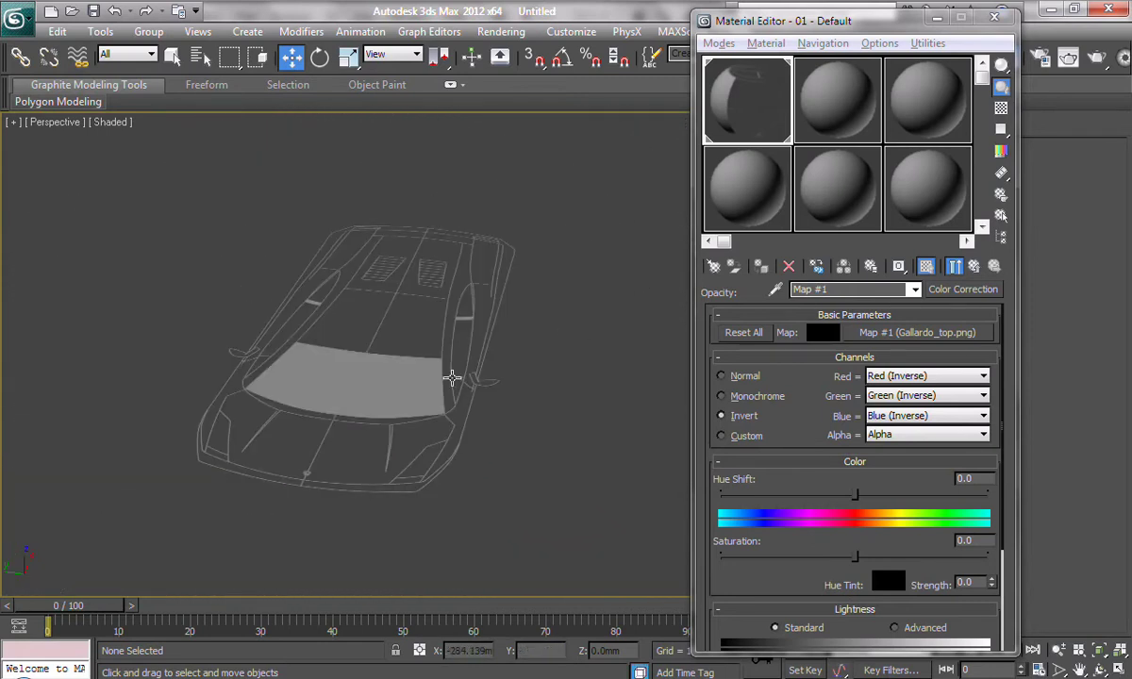
pyautogui.keyDown('alt'); pyautogui.moveTo(413, 394); pyautogui.dragTo(338, 419, button='middle'); pyautogui.keyUp('alt')
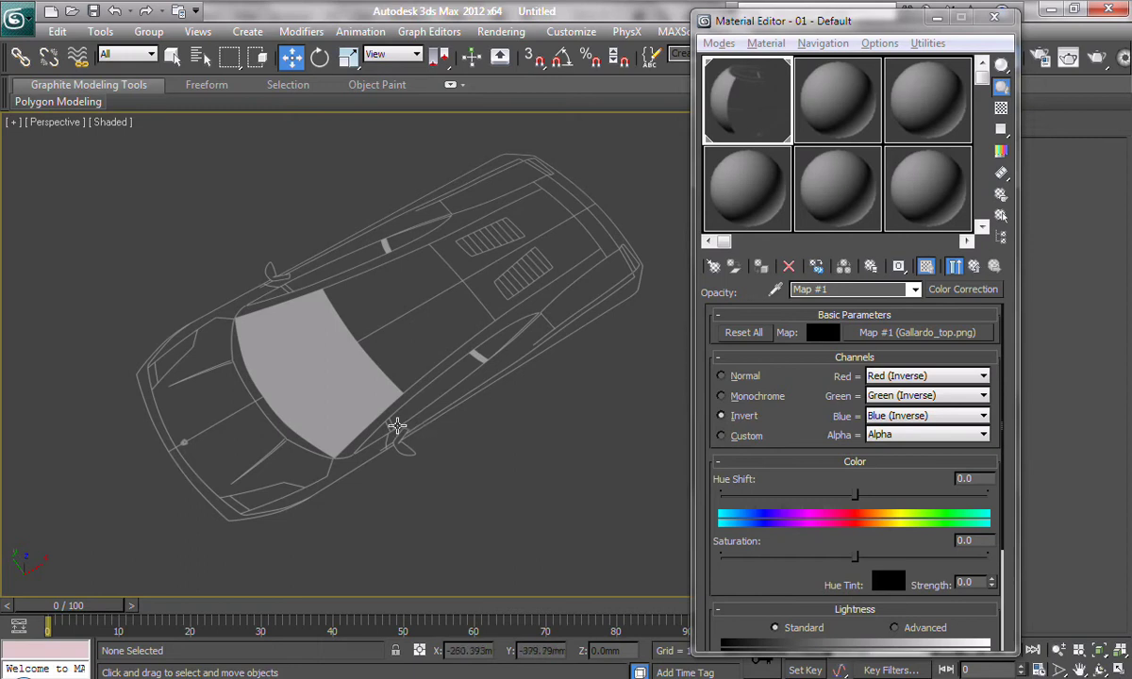
pyautogui.scroll(3, 405, 421)
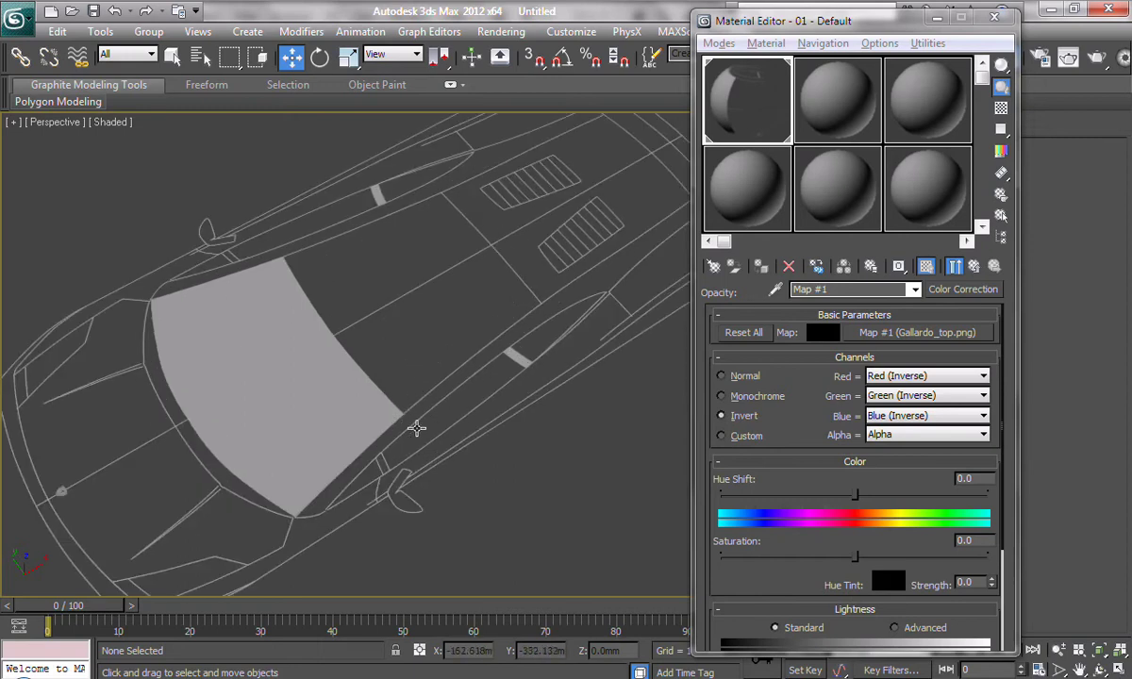
pyautogui.scroll(-3, 444, 336)
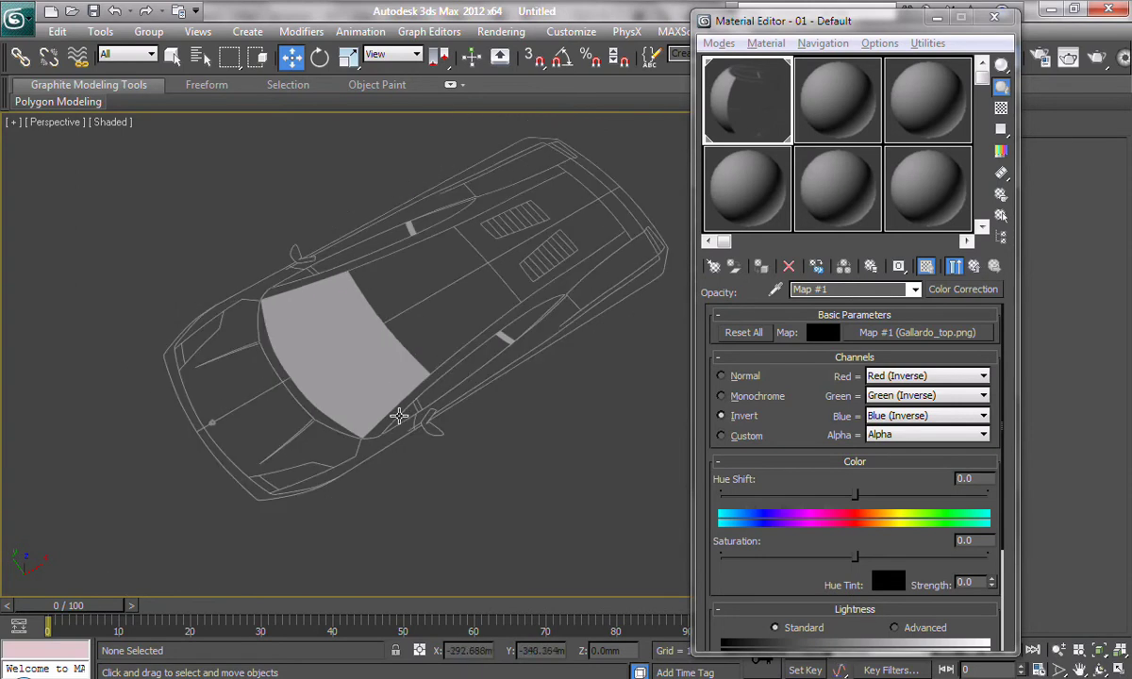
# Return to the 01 - Default material and set its diffuse color to bright green.
pyautogui.click(954, 266)
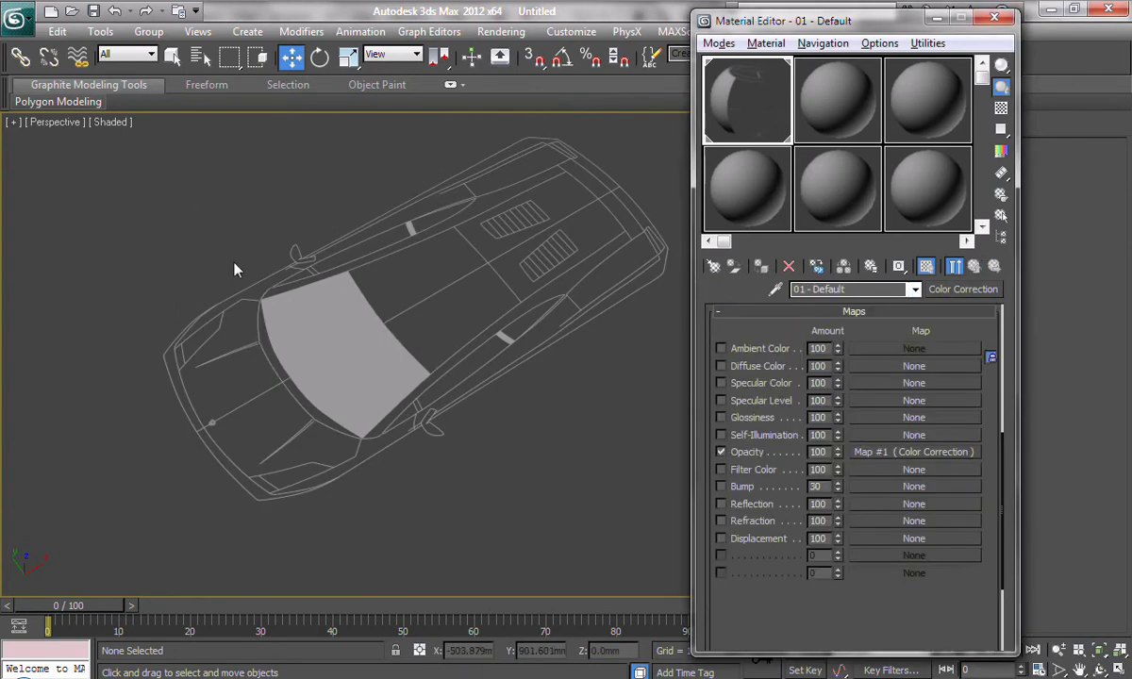
pyautogui.scroll(5, 859, 419)
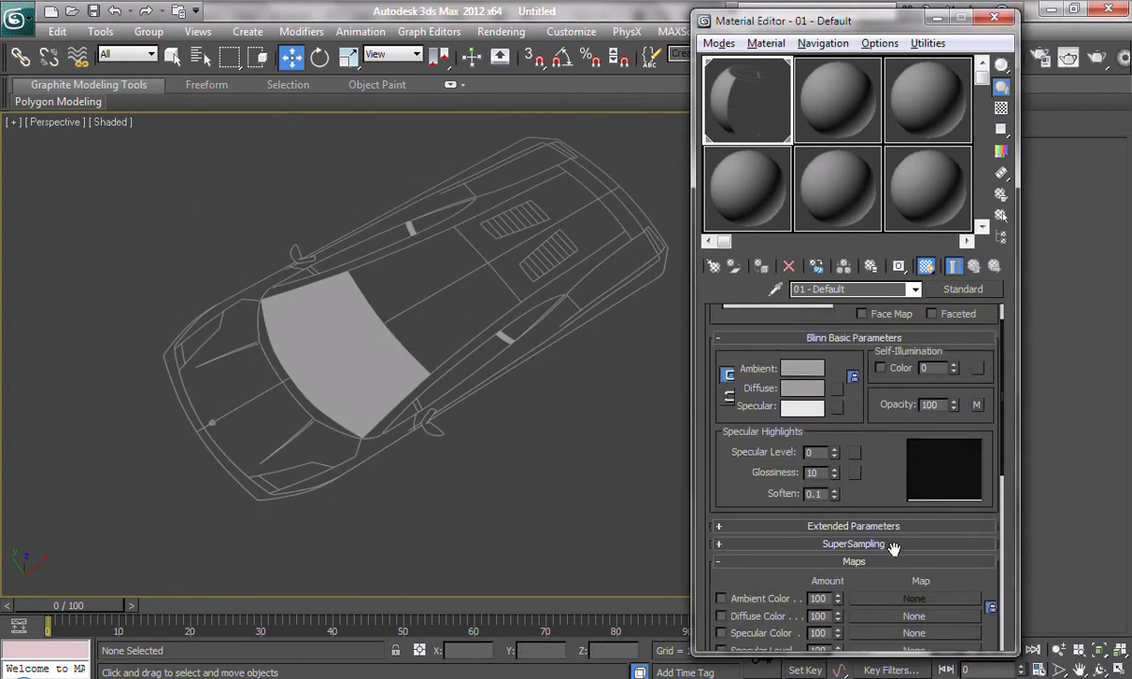
pyautogui.click(803, 395)
pyautogui.moveTo(358, 245); pyautogui.dragTo(398, 113)
pyautogui.moveTo(510, 140); pyautogui.dragTo(511, 109)
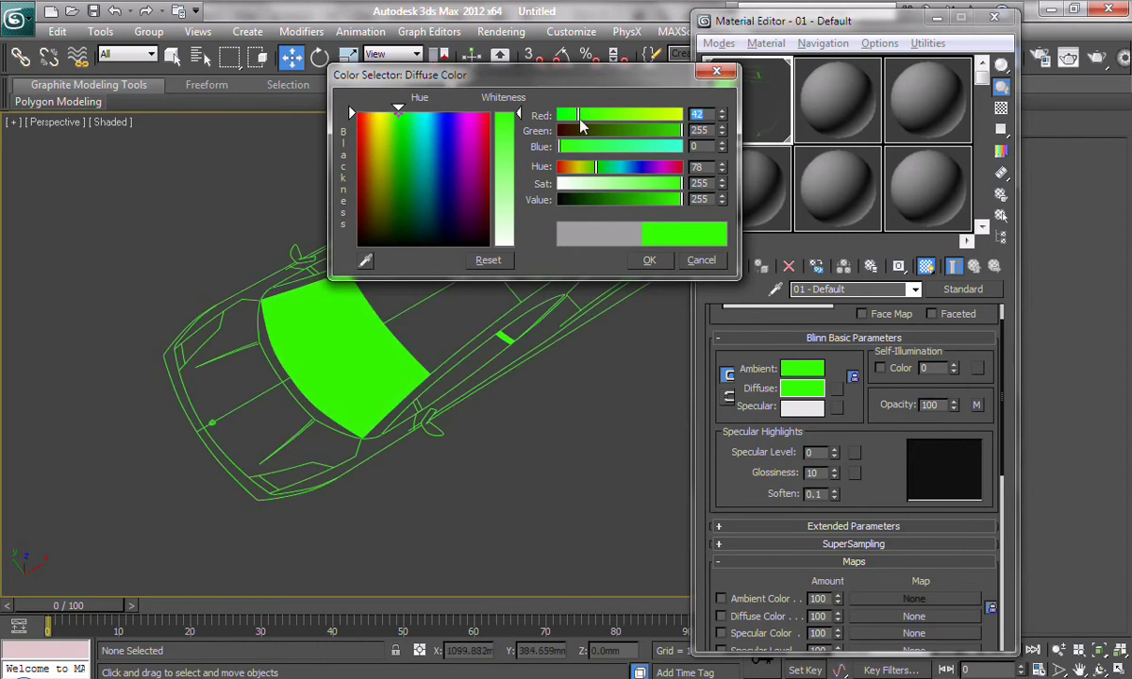
pyautogui.click(650, 261)
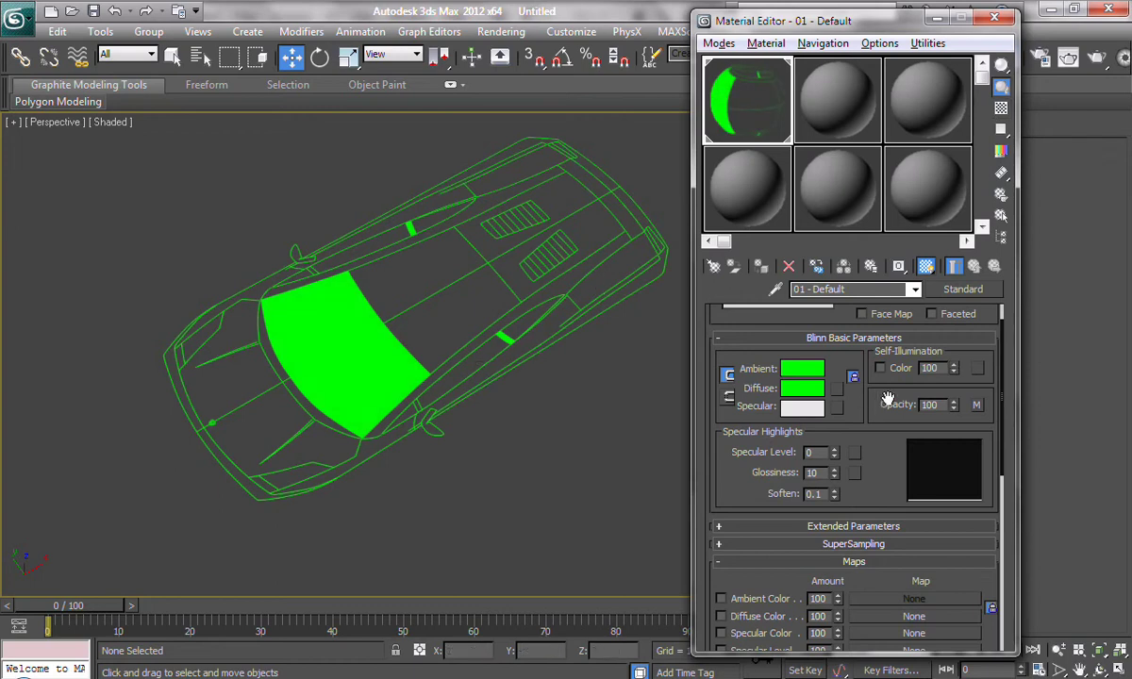
# Compare the green lines at a low angle with self-illumination at 0, then set it to 100.
pyautogui.rightClick(953, 373)
pyautogui.keyDown('alt'); pyautogui.moveTo(539, 359); pyautogui.dragTo(535, 325, button='middle'); pyautogui.keyUp('alt')
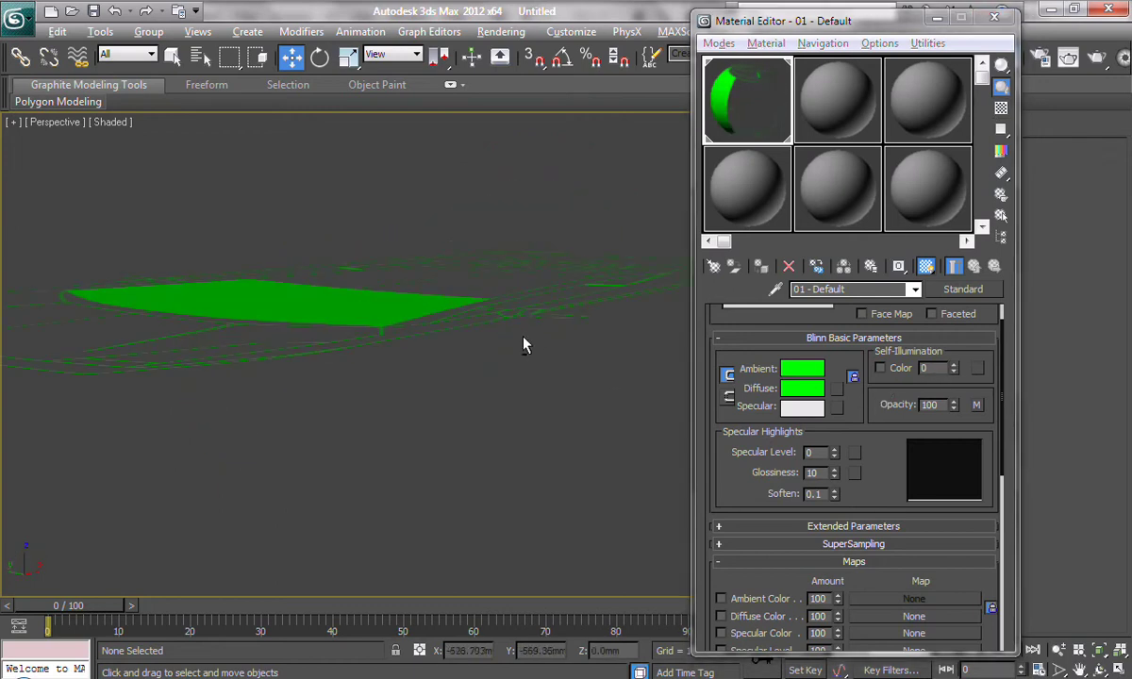
pyautogui.press('alt')
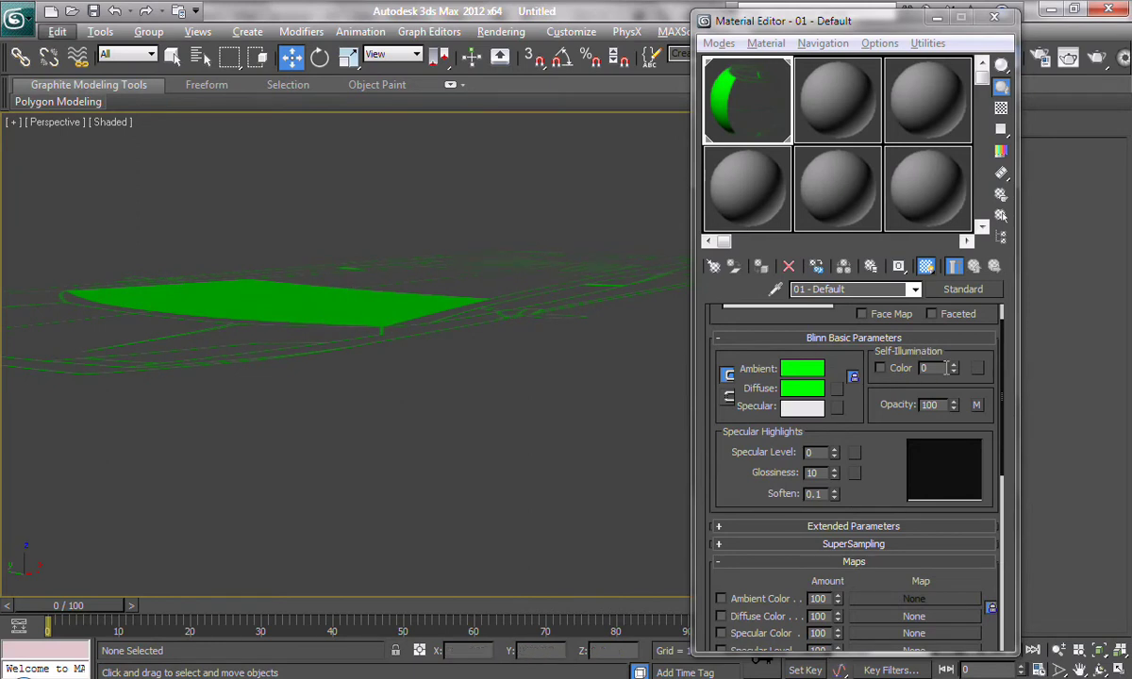
pyautogui.moveTo(953, 368); pyautogui.dragTo(952, 184)
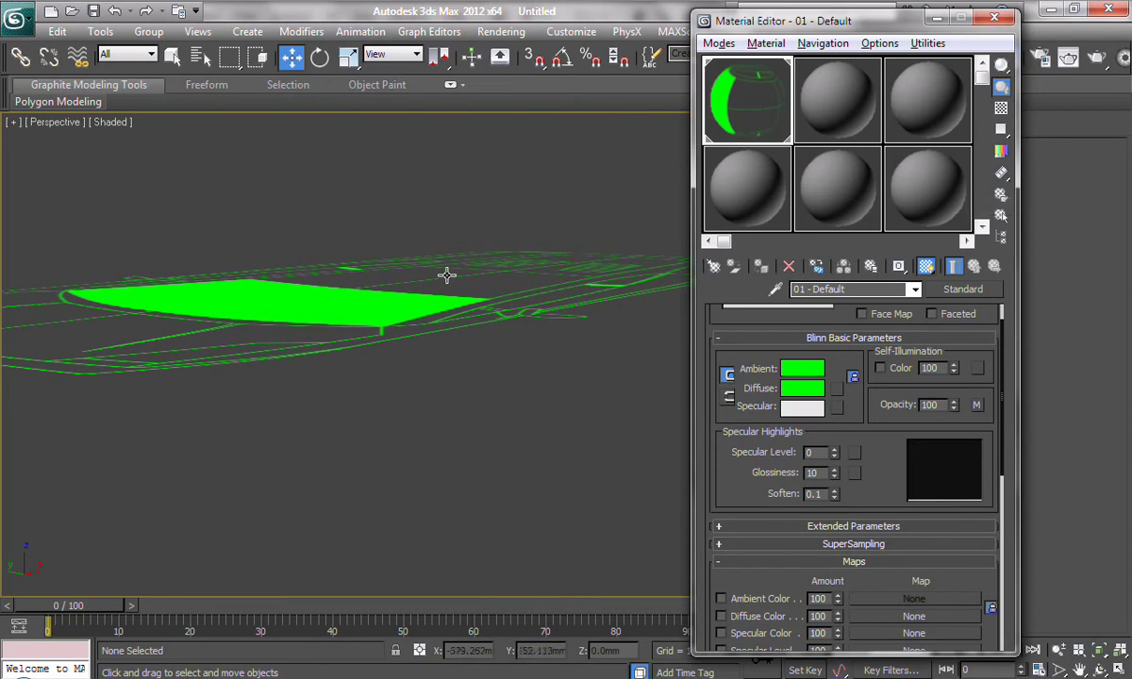
# Make the material 2-Sided and check the blueprint from underneath and from above.
pyautogui.keyDown('alt'); pyautogui.moveTo(286, 345); pyautogui.dragTo(469, 227, button='middle'); pyautogui.keyUp('alt')
pyautogui.scroll(-4, 561, 412)
pyautogui.keyDown('alt'); pyautogui.moveTo(473, 156); pyautogui.dragTo(452, 283, button='middle'); pyautogui.keyUp('alt')
pyautogui.scroll(2, 919, 318)
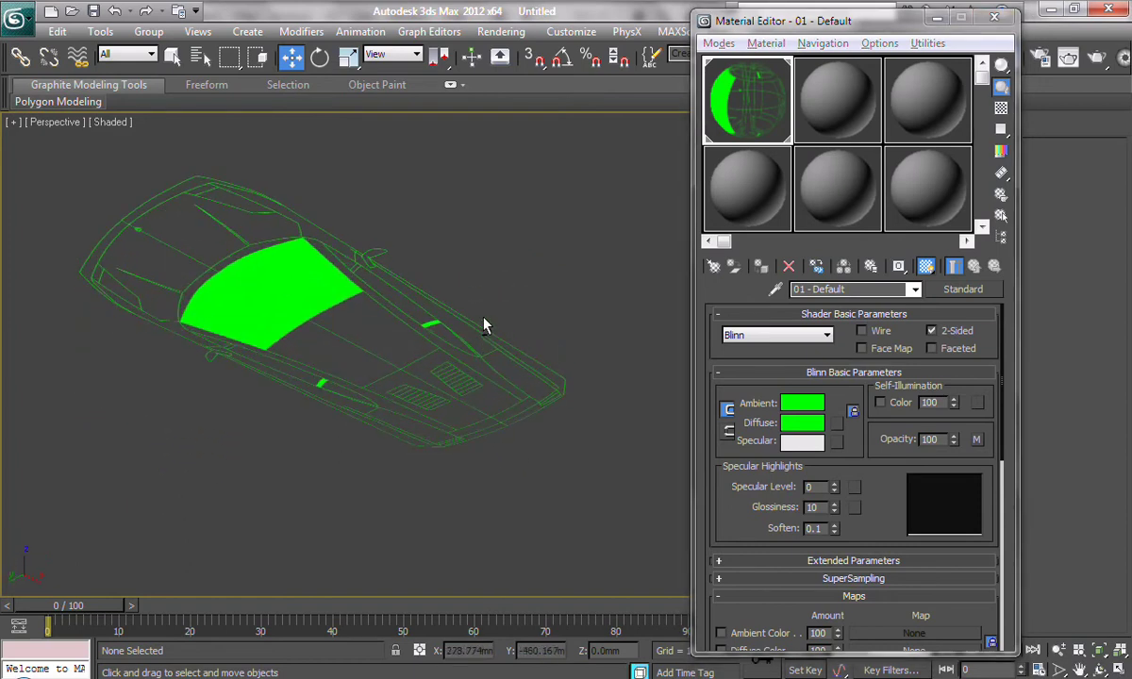
pyautogui.keyDown('alt'); pyautogui.moveTo(484, 318); pyautogui.dragTo(463, 488, button='middle'); pyautogui.keyUp('alt')
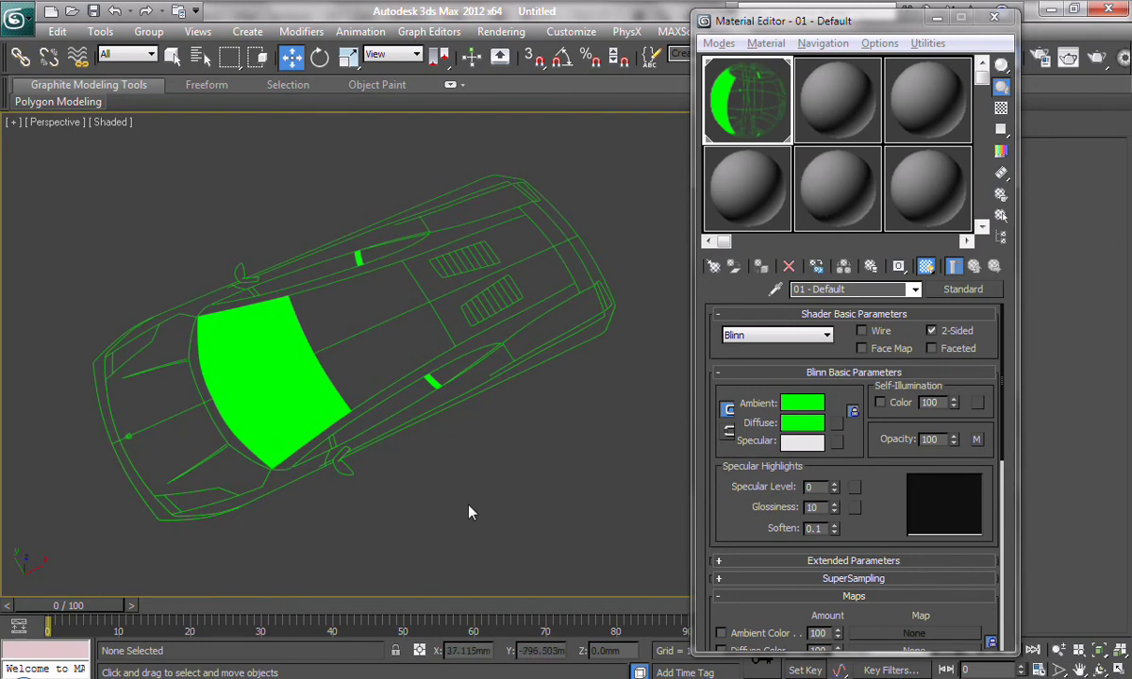
# Show edged faces in the Perspective viewport and reduce the blueprint plane's length and width segments to 1.
pyautogui.press('F4')
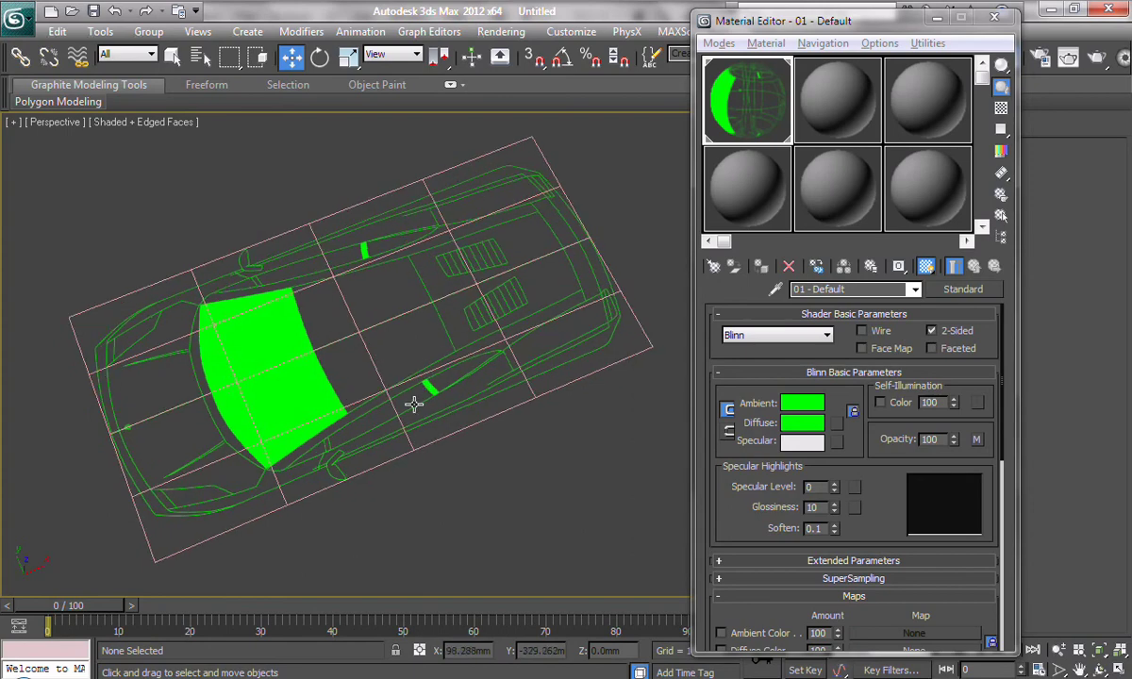
pyautogui.moveTo(413, 403)
pyautogui.keyDown('alt'); pyautogui.mouseDown(button='middle')
pyautogui.moveTo(392, 492)
pyautogui.moveTo(397, 429)
pyautogui.moveTo(415, 443)
pyautogui.moveTo(422, 391)
pyautogui.mouseUp(button='middle'); pyautogui.keyUp('alt')
pyautogui.click(938, 19)
pyautogui.click(847, 124)
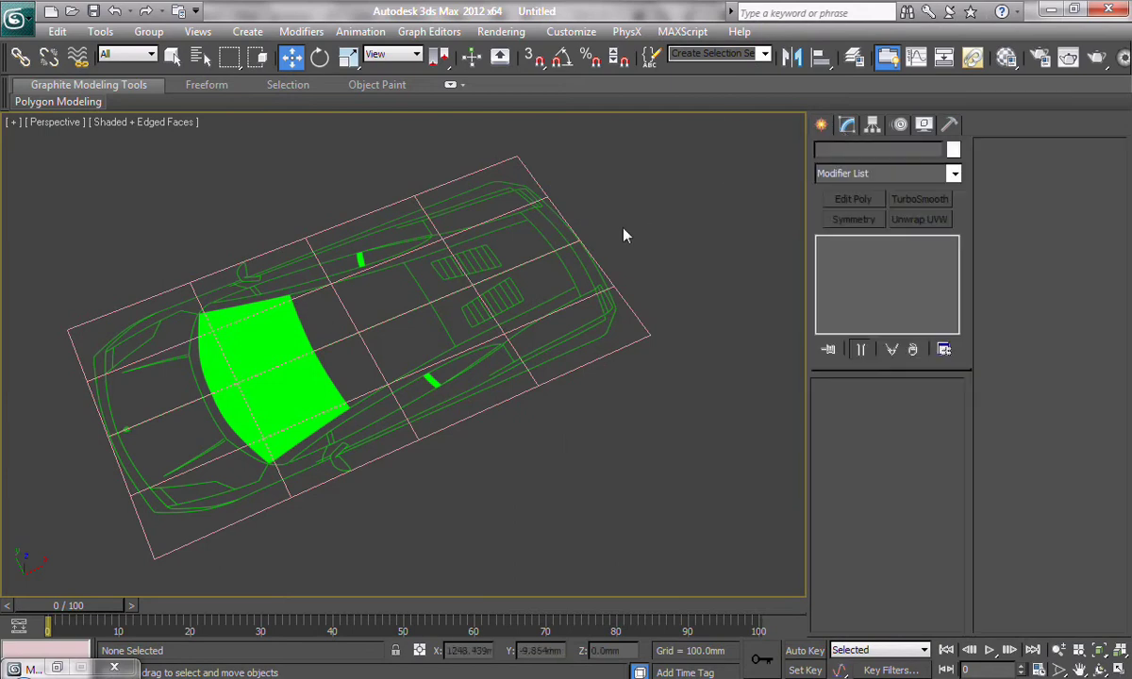
pyautogui.click(512, 293)
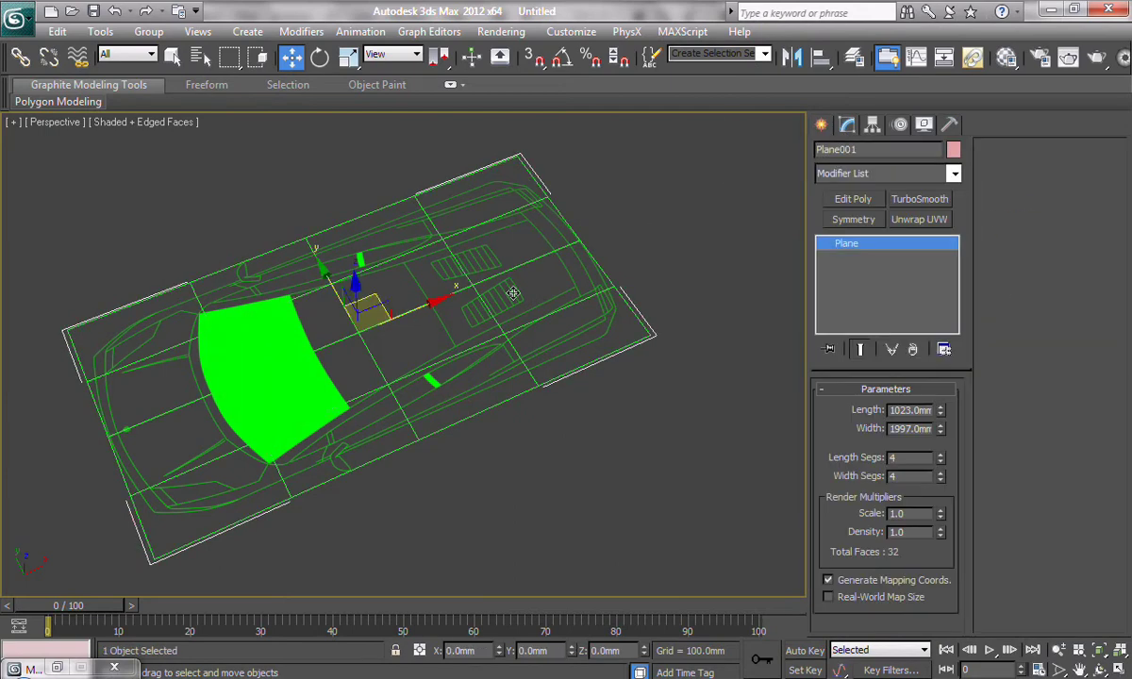
pyautogui.rightClick(939, 460)
pyautogui.rightClick(942, 477)
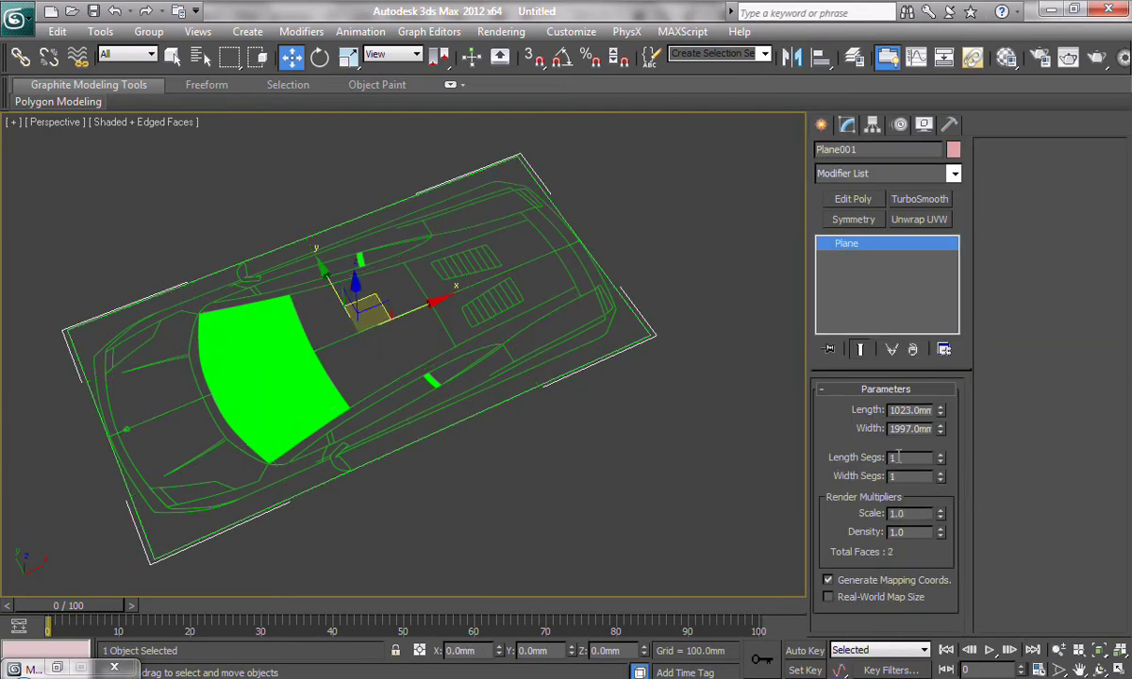
pyautogui.keyDown('alt'); pyautogui.moveTo(548, 477); pyautogui.dragTo(551, 389, button='middle'); pyautogui.keyUp('alt')
pyautogui.click(760, 377)
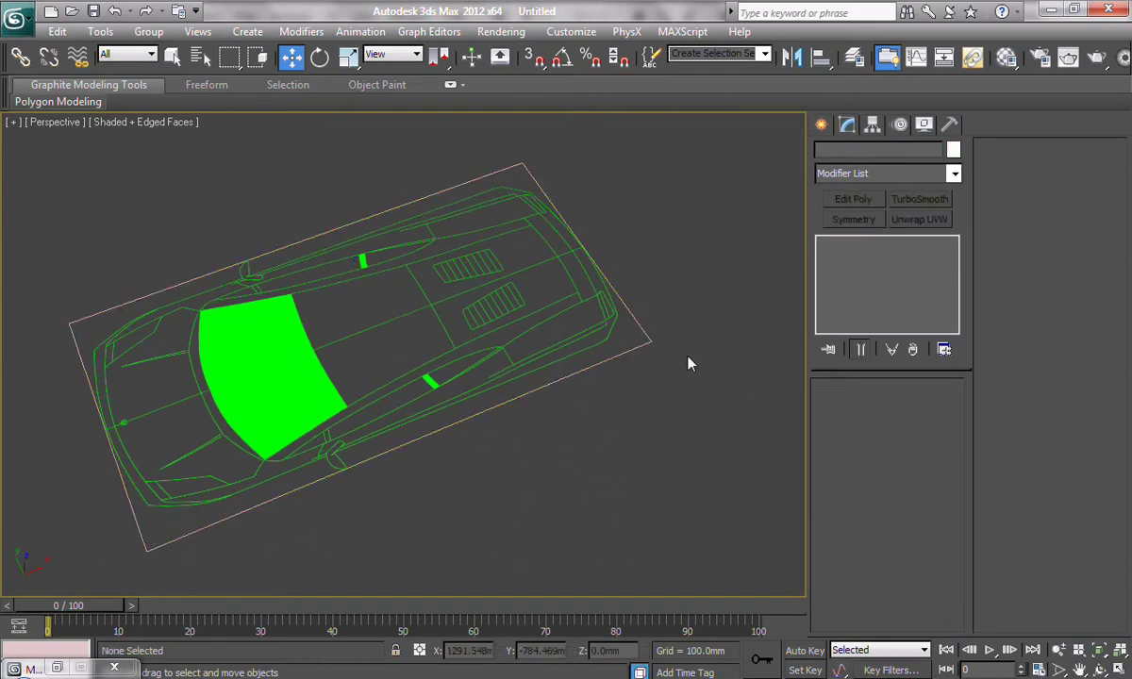
# Set the blueprint plane's object color to a custom dark gray sampled with the eyedropper, and deselect the plane.
pyautogui.click(510, 399)
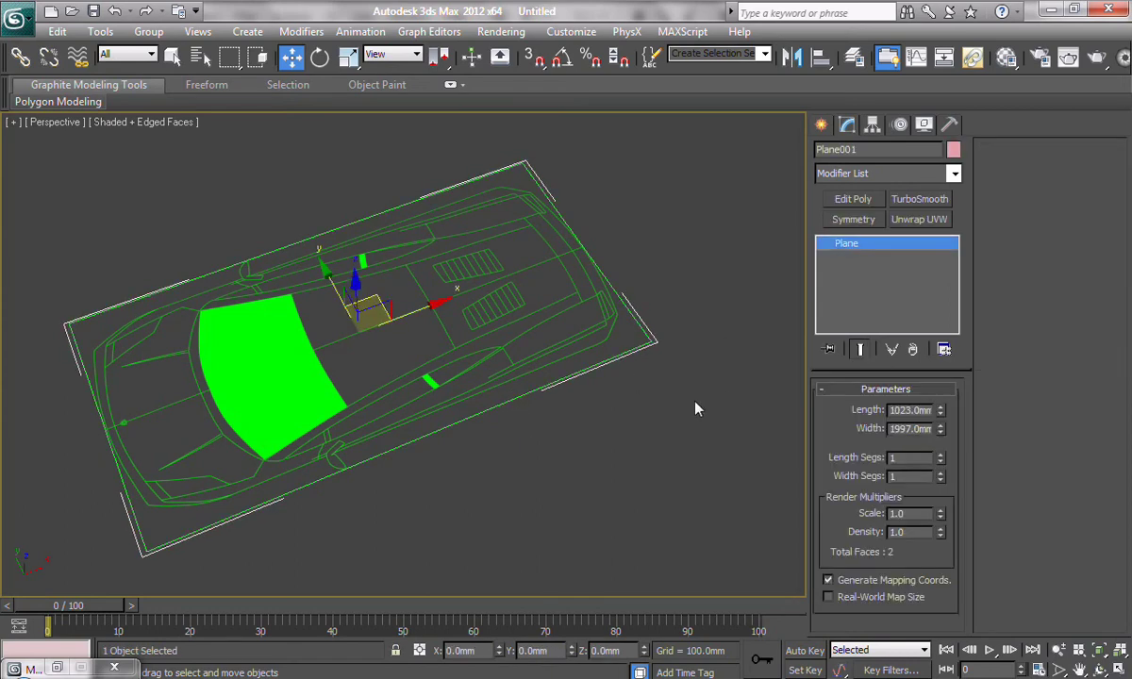
pyautogui.click(952, 149)
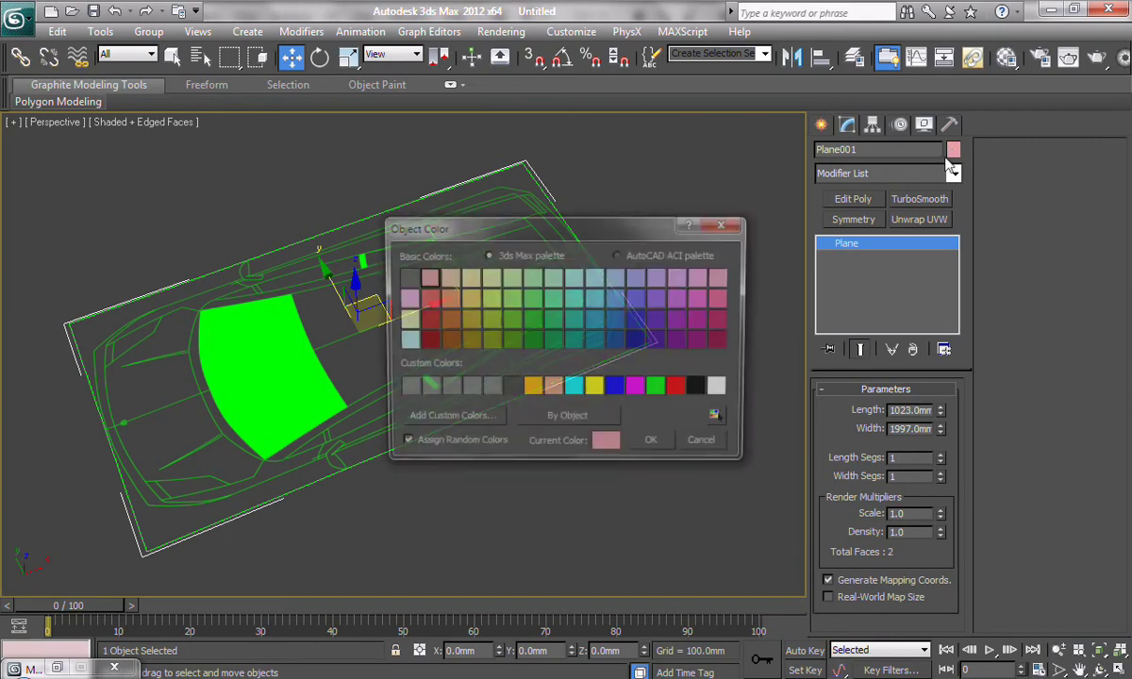
pyautogui.click(511, 392)
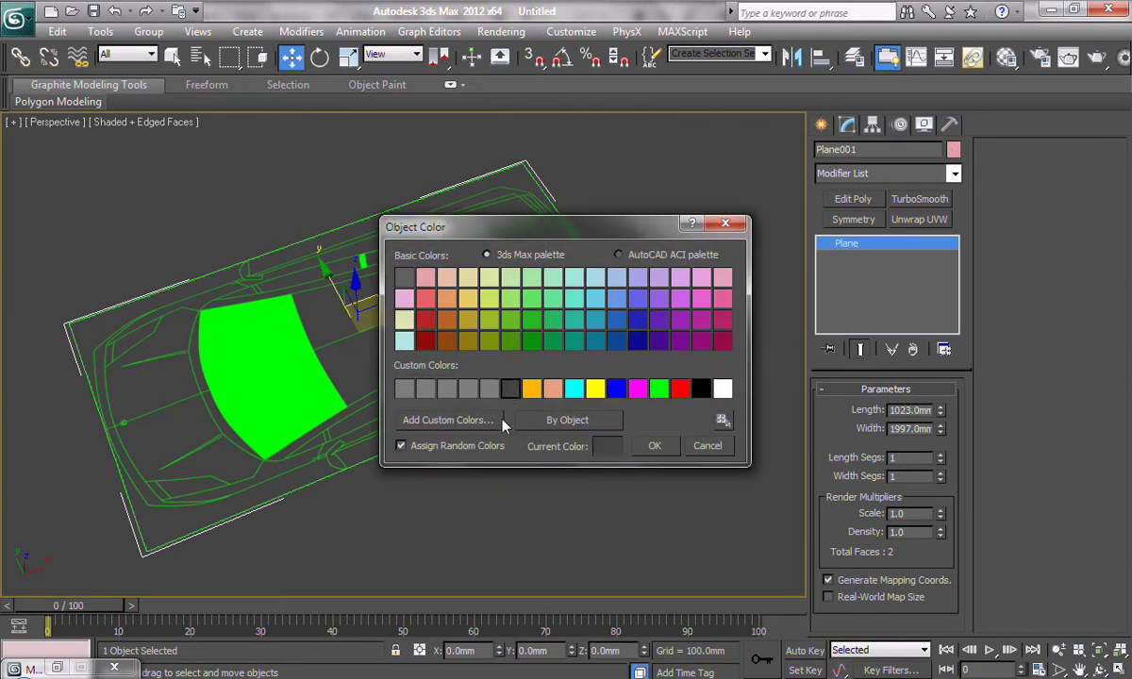
pyautogui.click(500, 422)
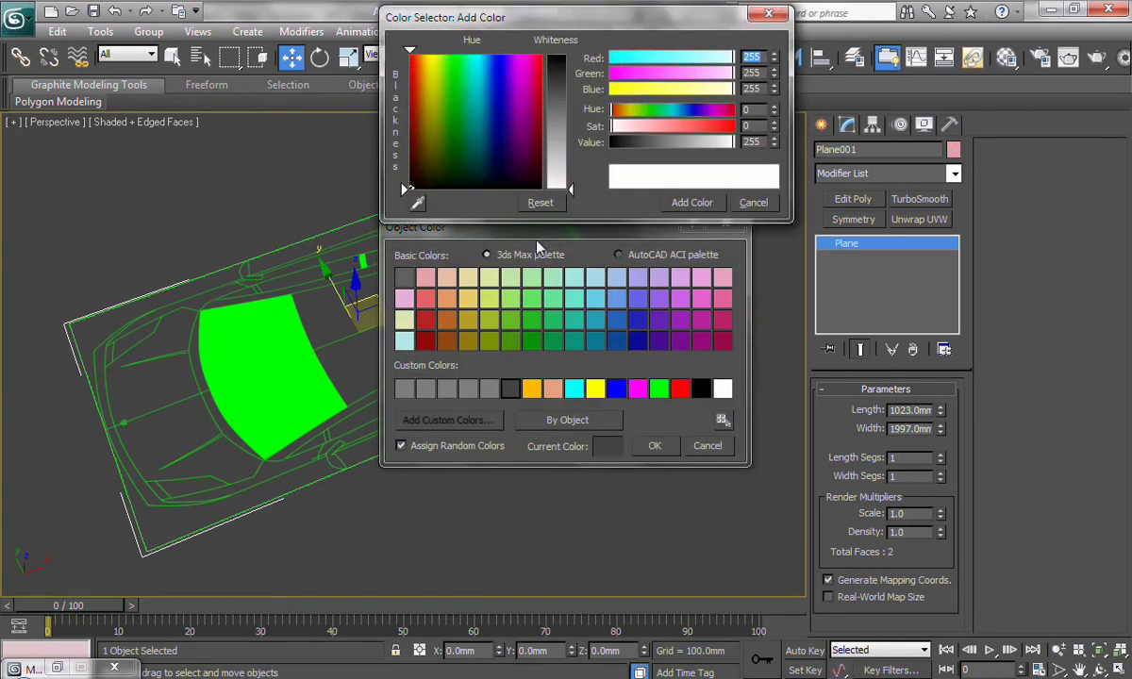
pyautogui.click(419, 205)
pyautogui.click(267, 198)
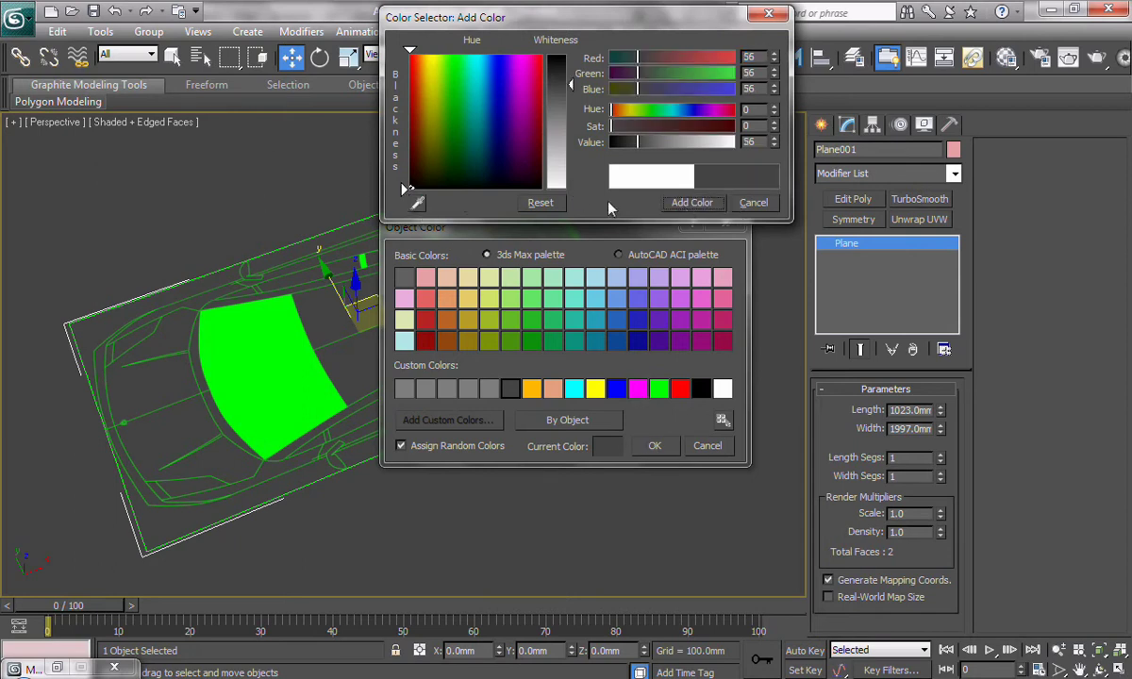
pyautogui.click(692, 202)
pyautogui.click(655, 446)
pyautogui.click(637, 497)
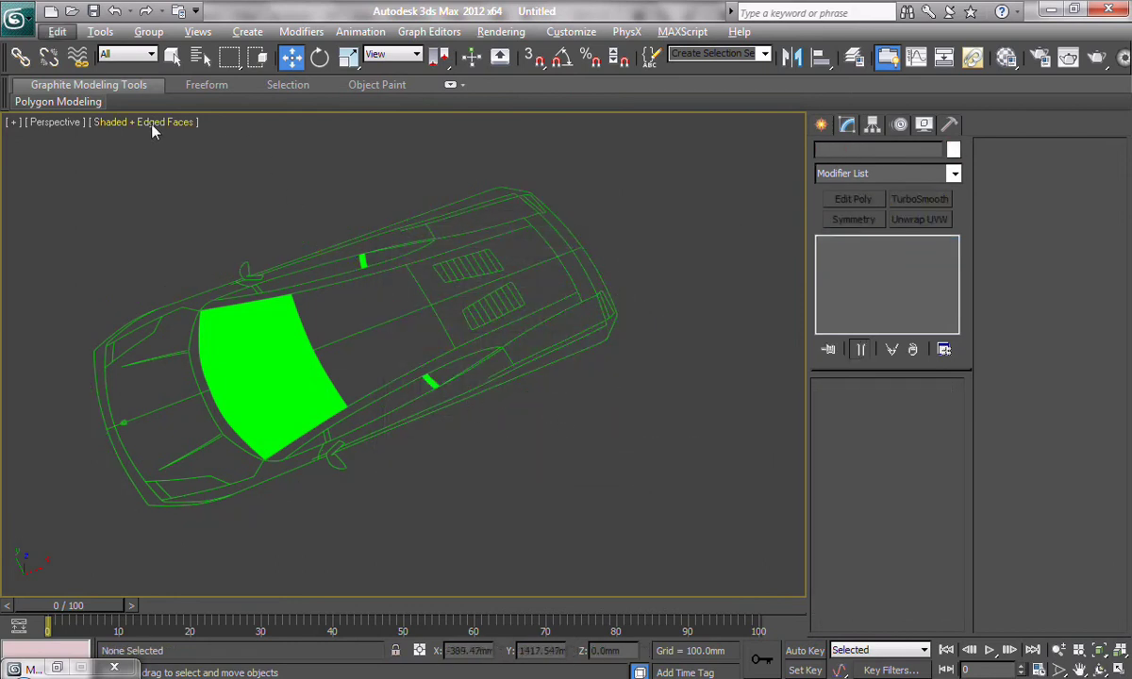
# Compare the blueprint with edged faces off and on, and examine it from a slightly different angle.
pyautogui.press('F4')
pyautogui.press('F4')
pyautogui.press('F4')
pyautogui.press('F4')
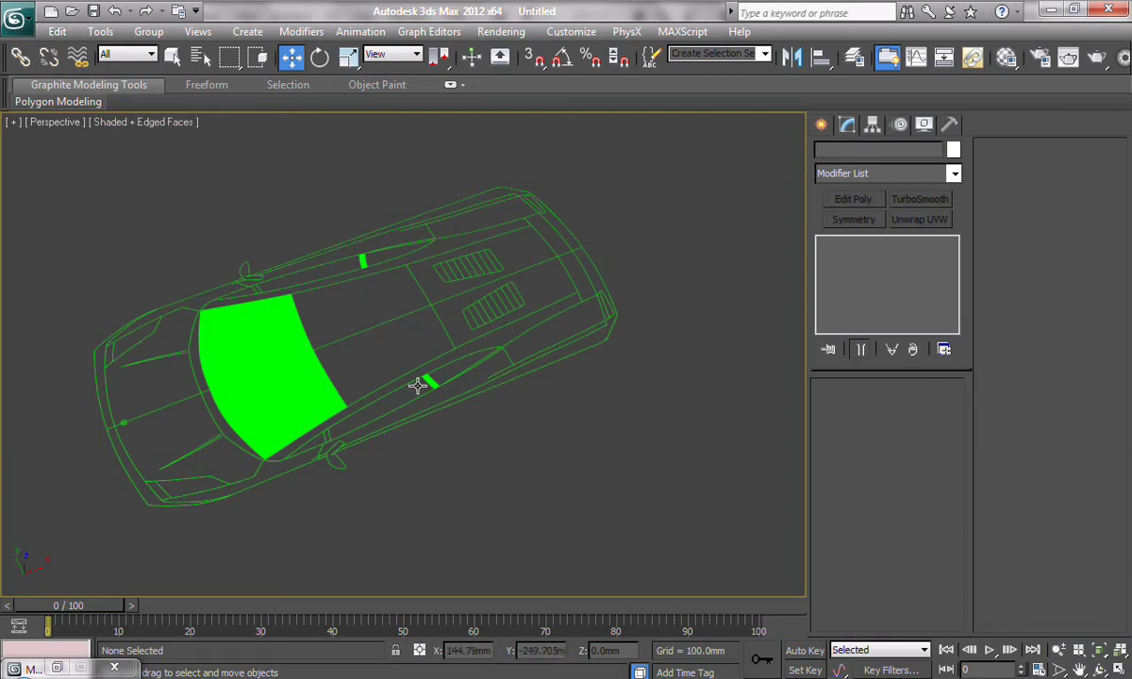
pyautogui.moveTo(413, 426)
pyautogui.keyDown('alt'); pyautogui.mouseDown(button='middle')
pyautogui.moveTo(401, 516)
pyautogui.moveTo(480, 349)
pyautogui.moveTo(399, 468)
pyautogui.moveTo(398, 442)
pyautogui.mouseUp(button='middle'); pyautogui.keyUp('alt')
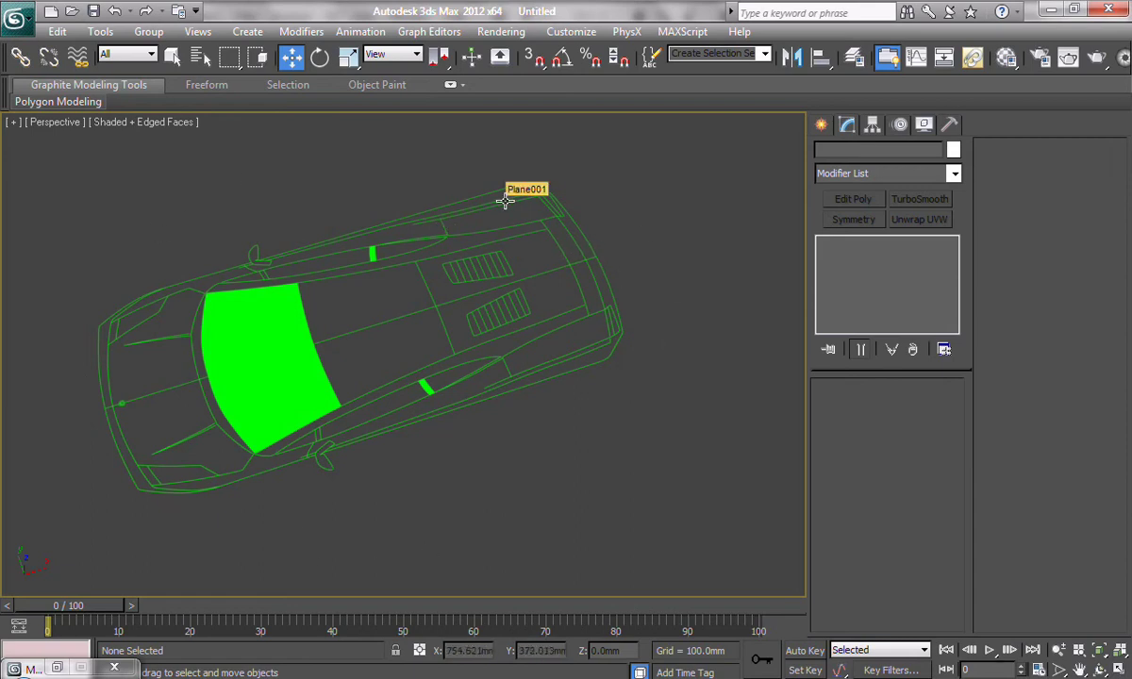
# Enable Use Environment Background Color in the Perspective view's Viewport Configuration.
pyautogui.click(112, 123)
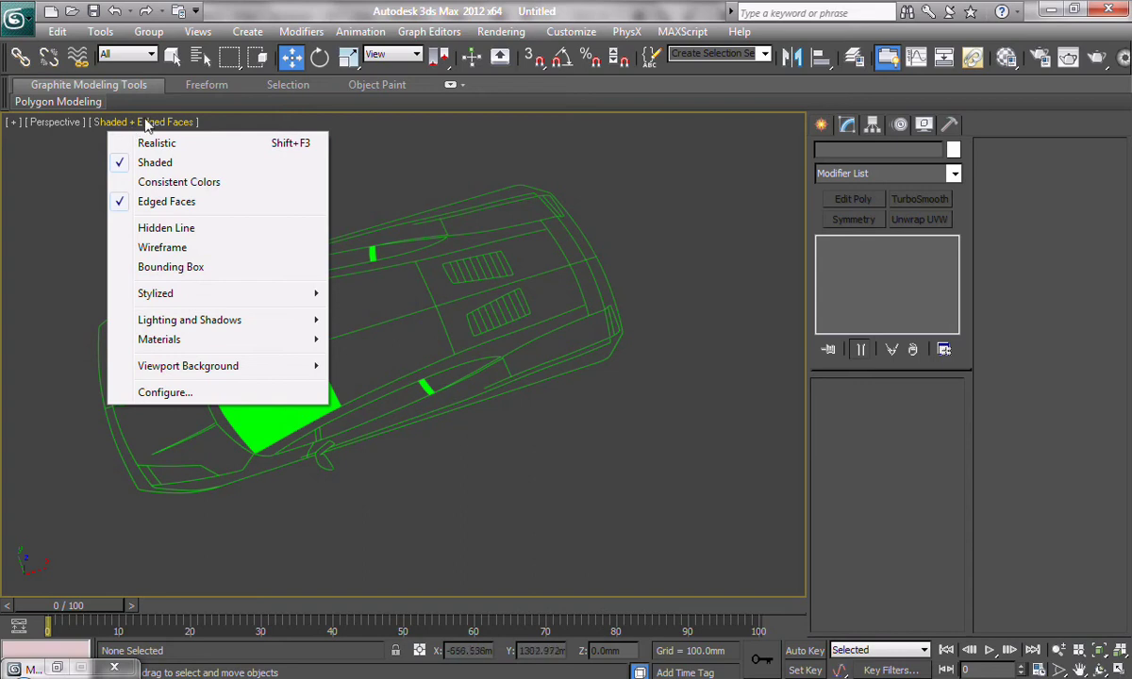
pyautogui.click(146, 124)
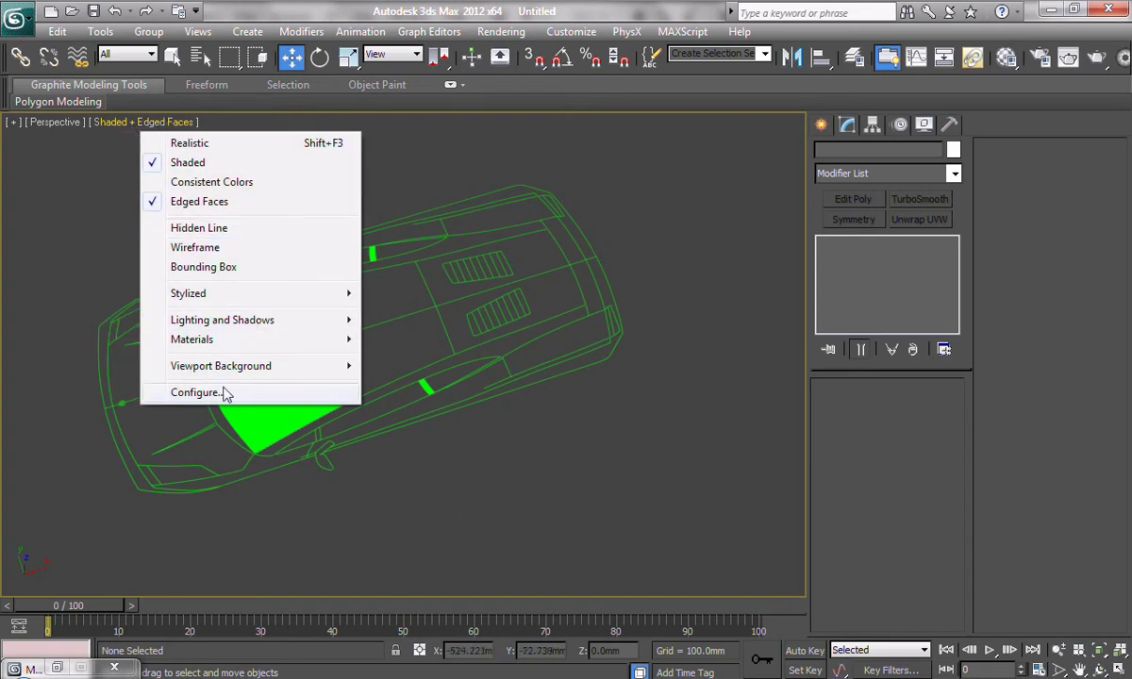
pyautogui.click(194, 392)
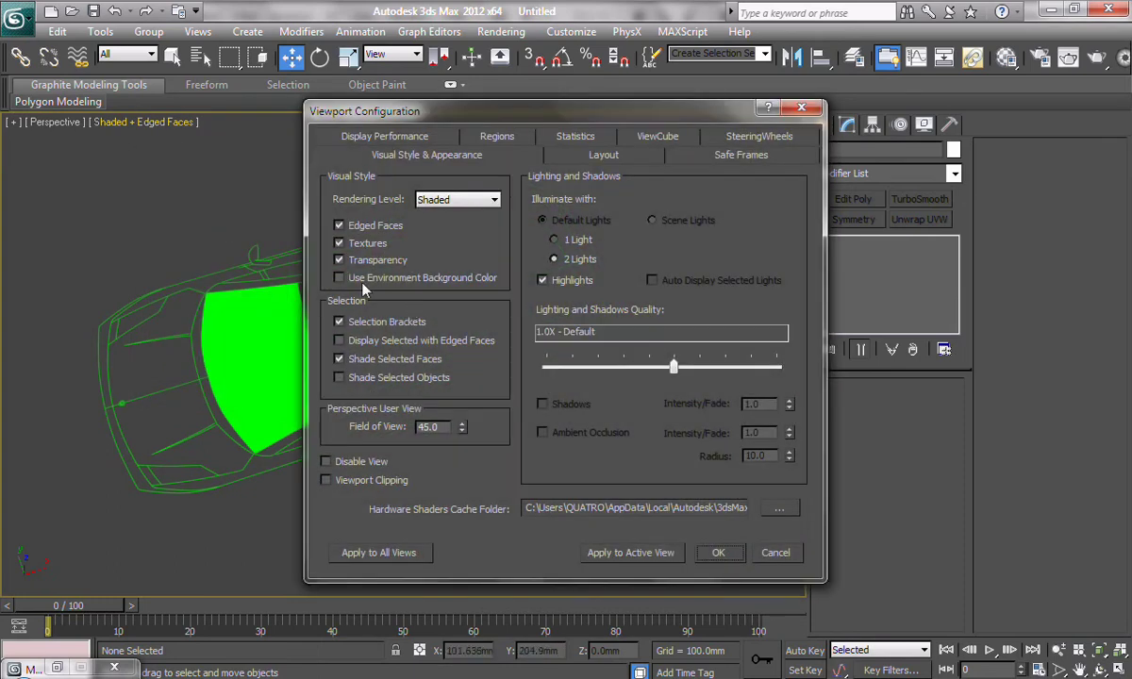
pyautogui.click(406, 279)
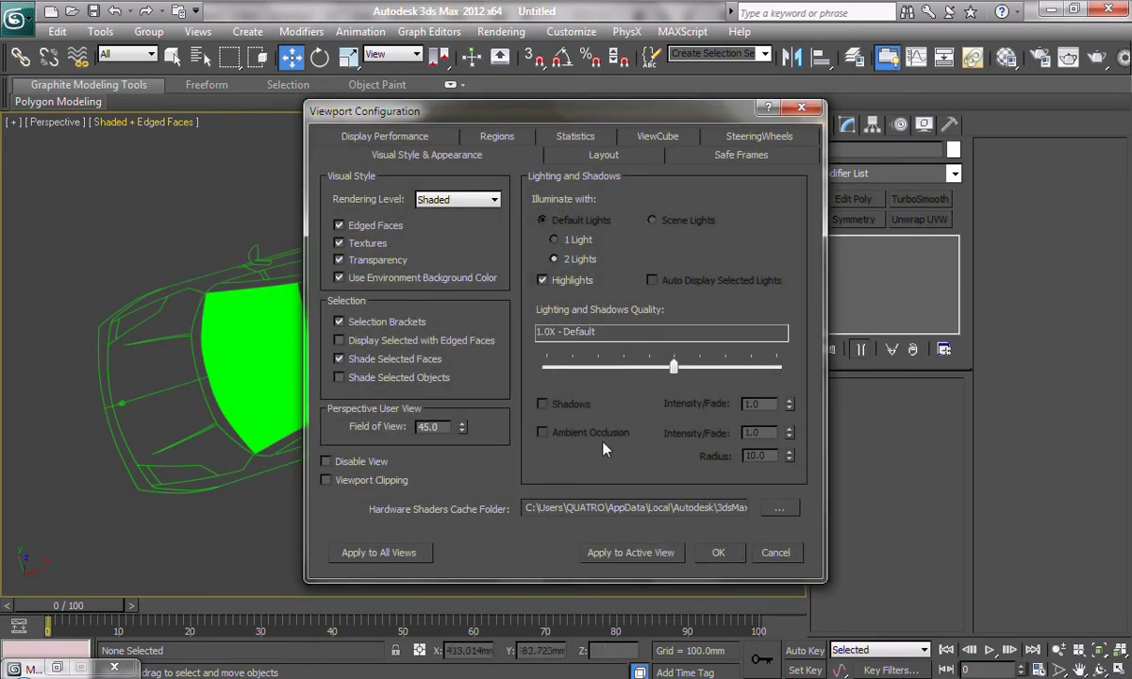
pyautogui.click(723, 560)
pyautogui.moveTo(543, 455)
pyautogui.mouseDown(button='middle')
pyautogui.moveTo(560, 452)
pyautogui.moveTo(547, 450)
pyautogui.mouseUp(button='middle')
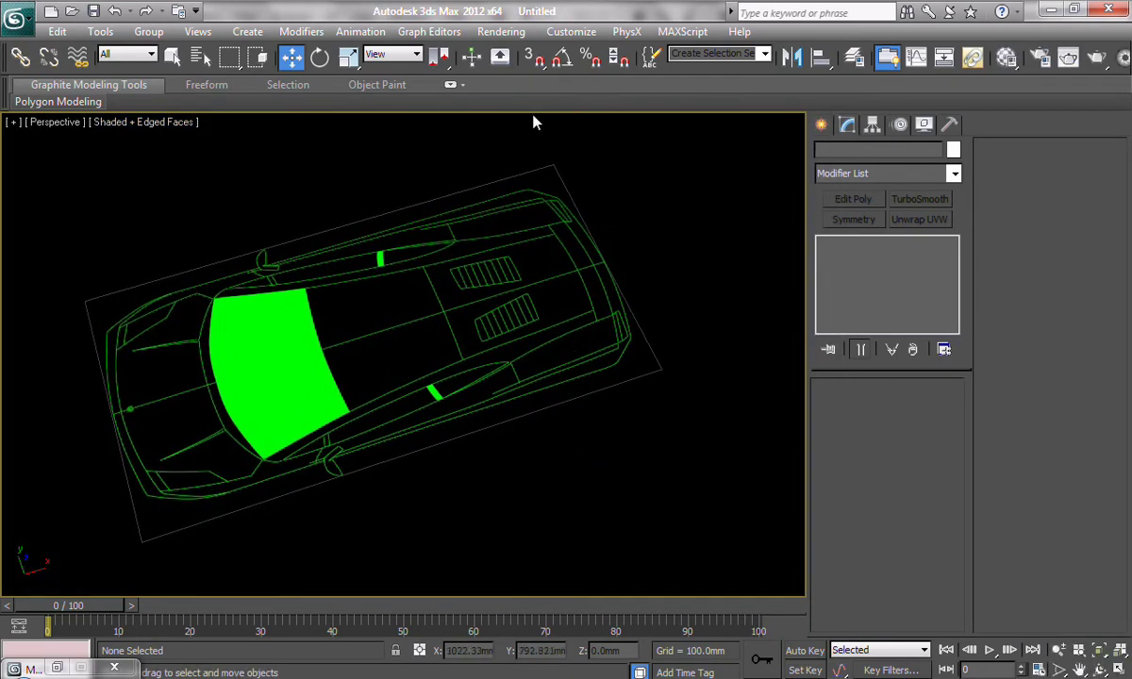
# Look up the background color in the Environment and Effects settings and close them.
pyautogui.press('8')
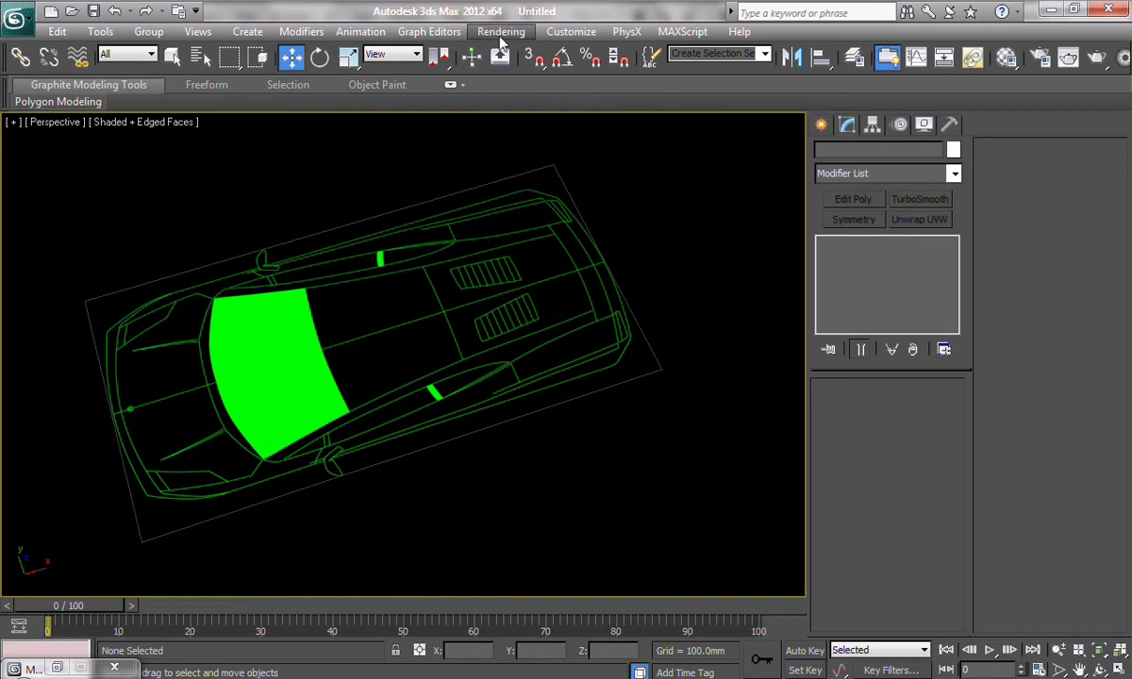
pyautogui.click(501, 31)
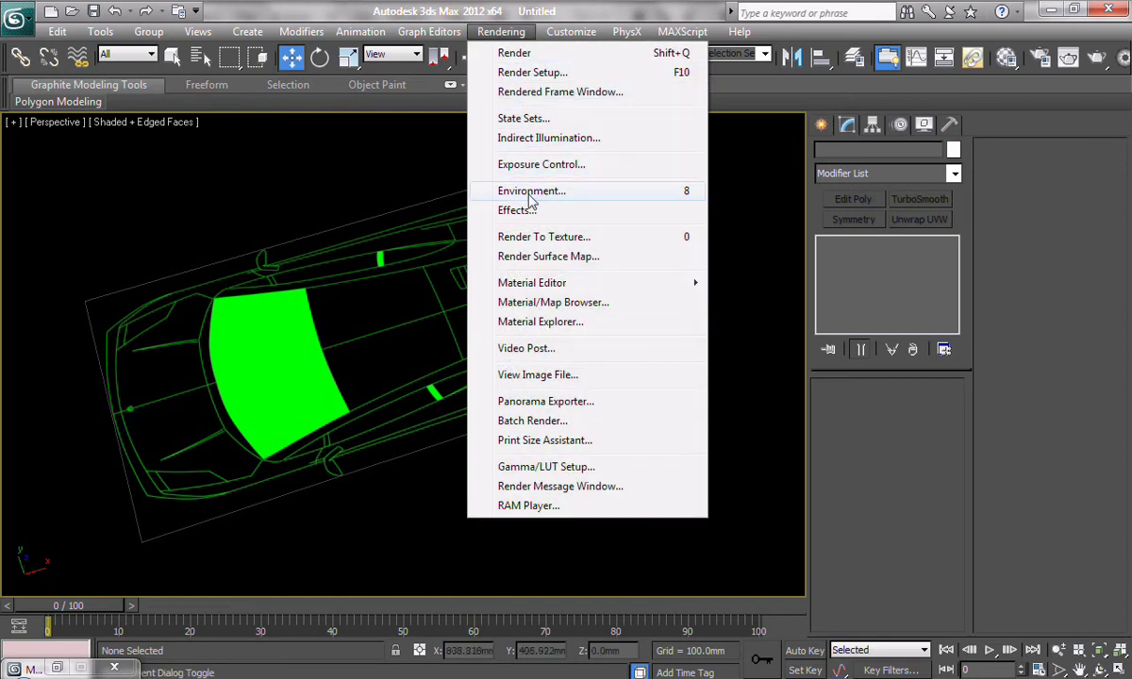
pyautogui.click(531, 194)
pyautogui.moveTo(524, 125); pyautogui.dragTo(657, 113)
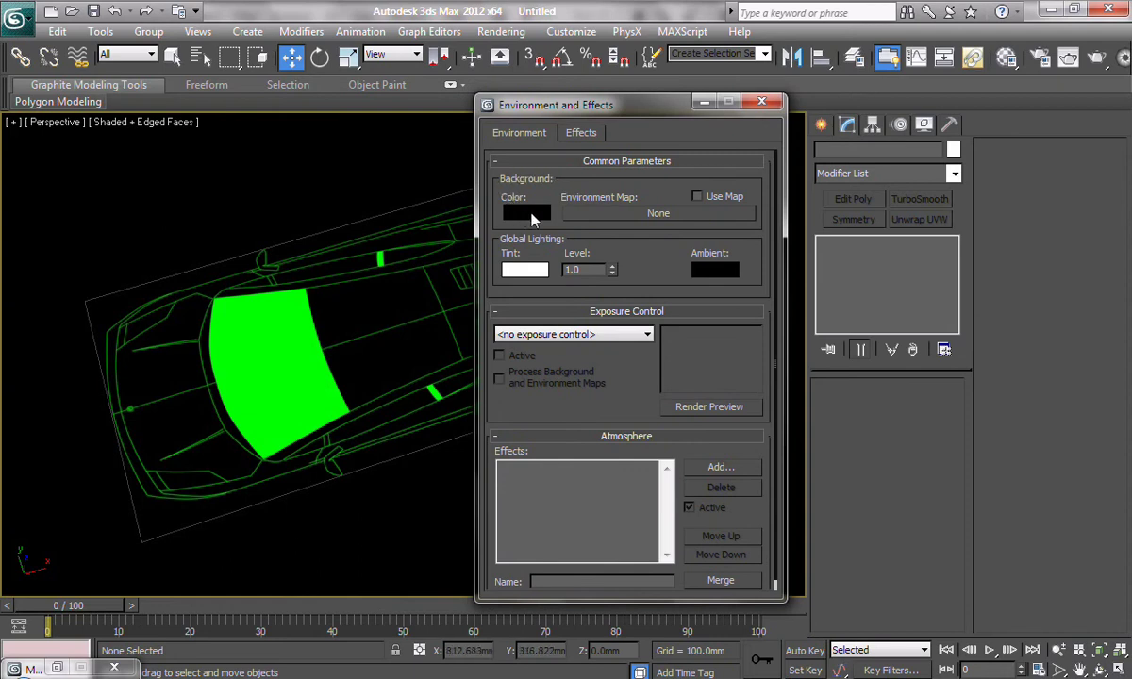
pyautogui.click(762, 101)
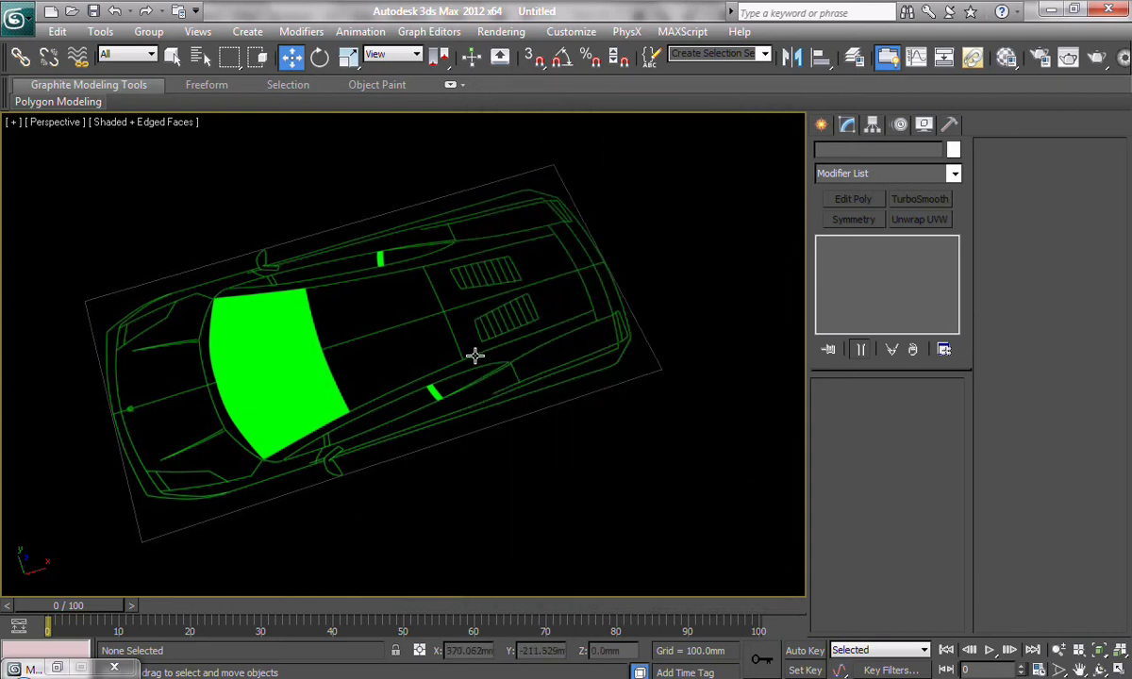
# Set the blueprint plane's object color to black and check that its outline blends into the background.
pyautogui.click(471, 432)
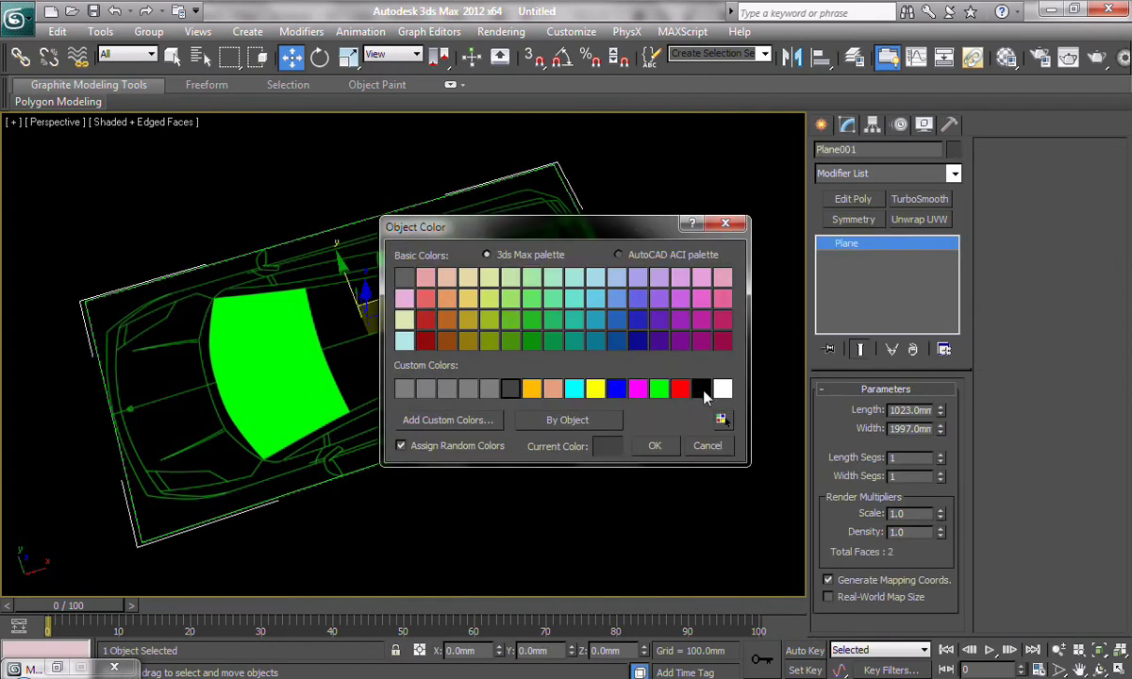
pyautogui.click(702, 388)
pyautogui.click(654, 446)
pyautogui.click(539, 467)
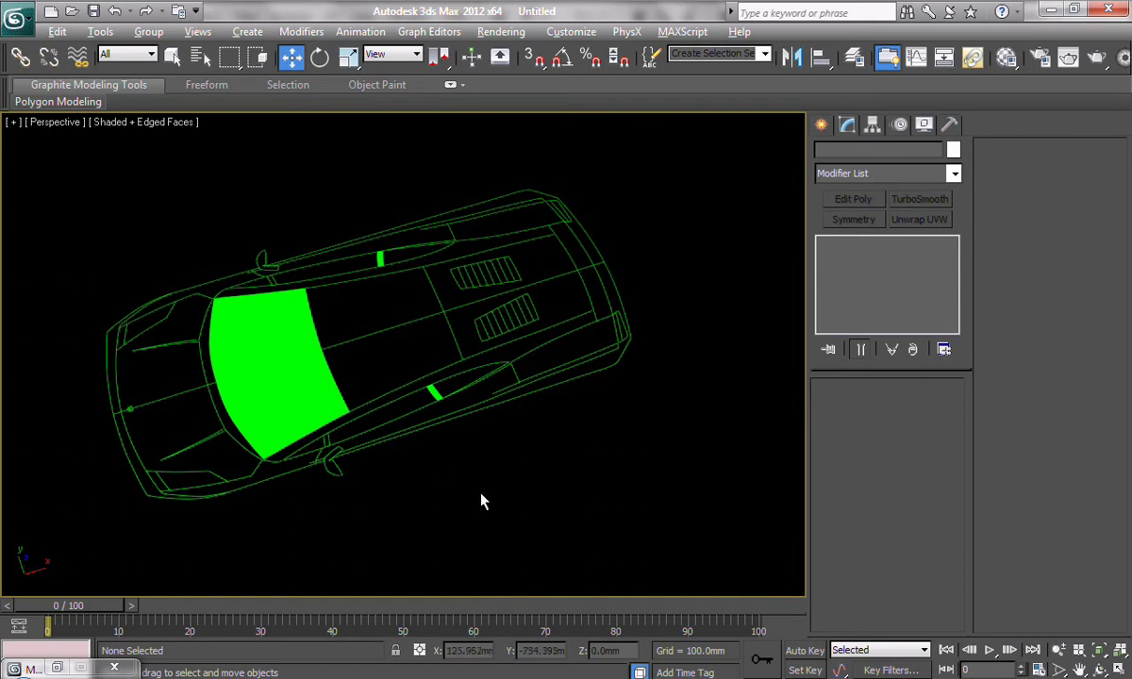
pyautogui.keyDown('alt'); pyautogui.moveTo(394, 409); pyautogui.dragTo(450, 429, button='middle'); pyautogui.keyUp('alt')
# Look over all four viewports and return to the maximized Perspective view.
pyautogui.hotkey('alt', 'w')
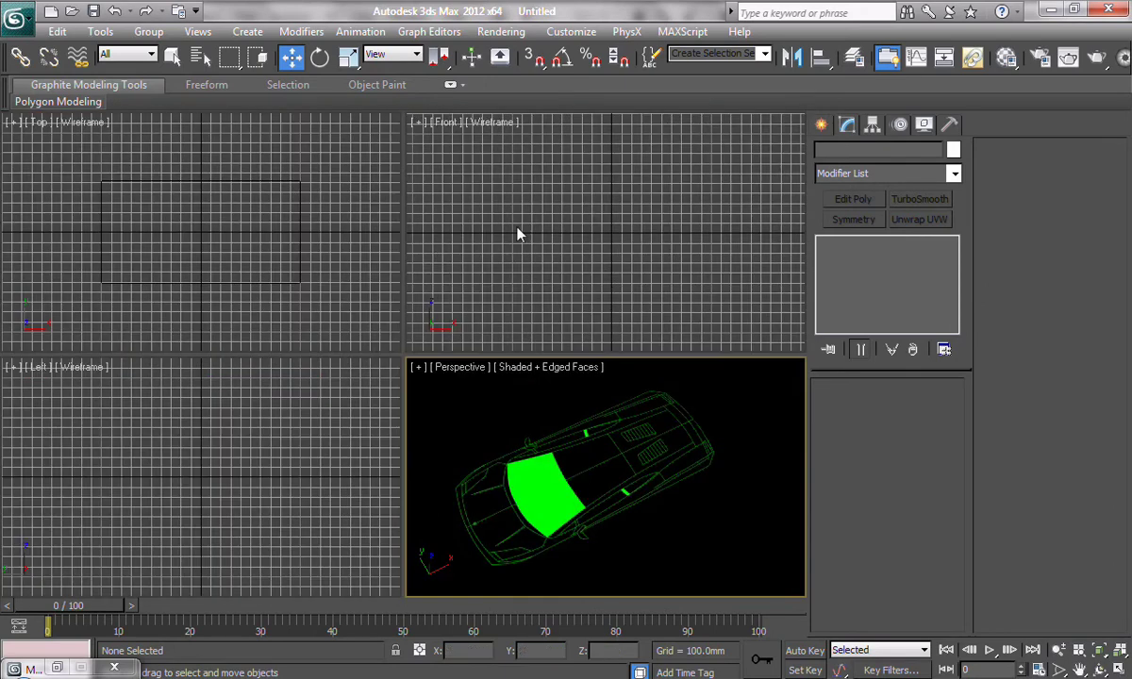
pyautogui.click(585, 233)
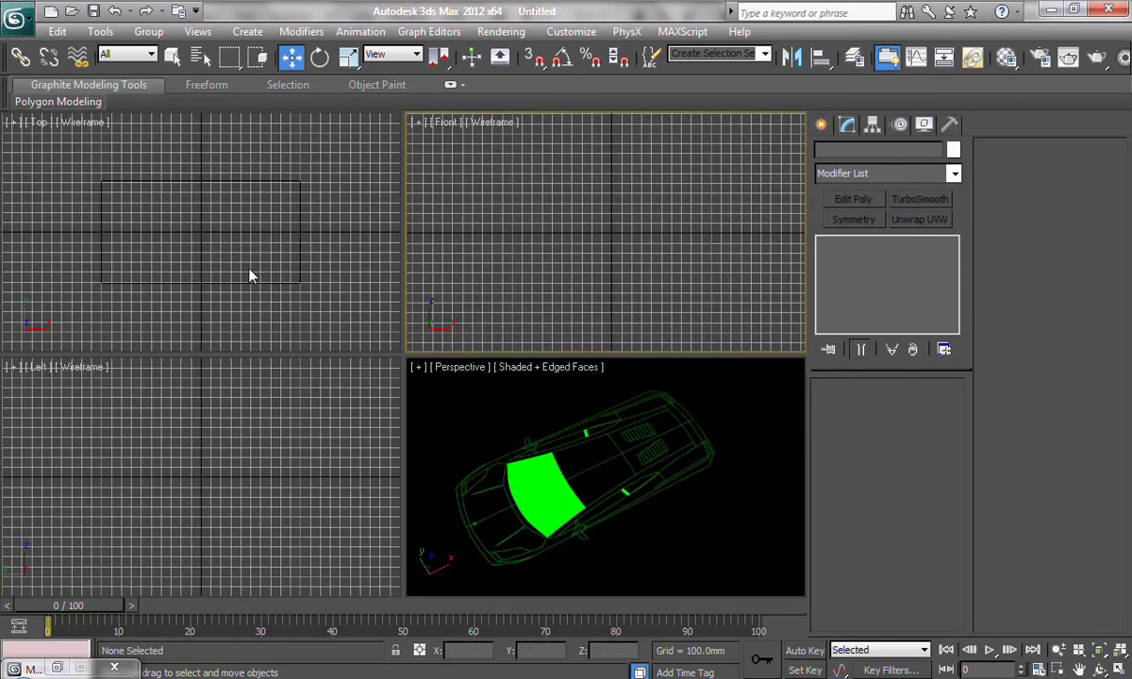
pyautogui.click(461, 424)
pyautogui.hotkey('alt', 'w')
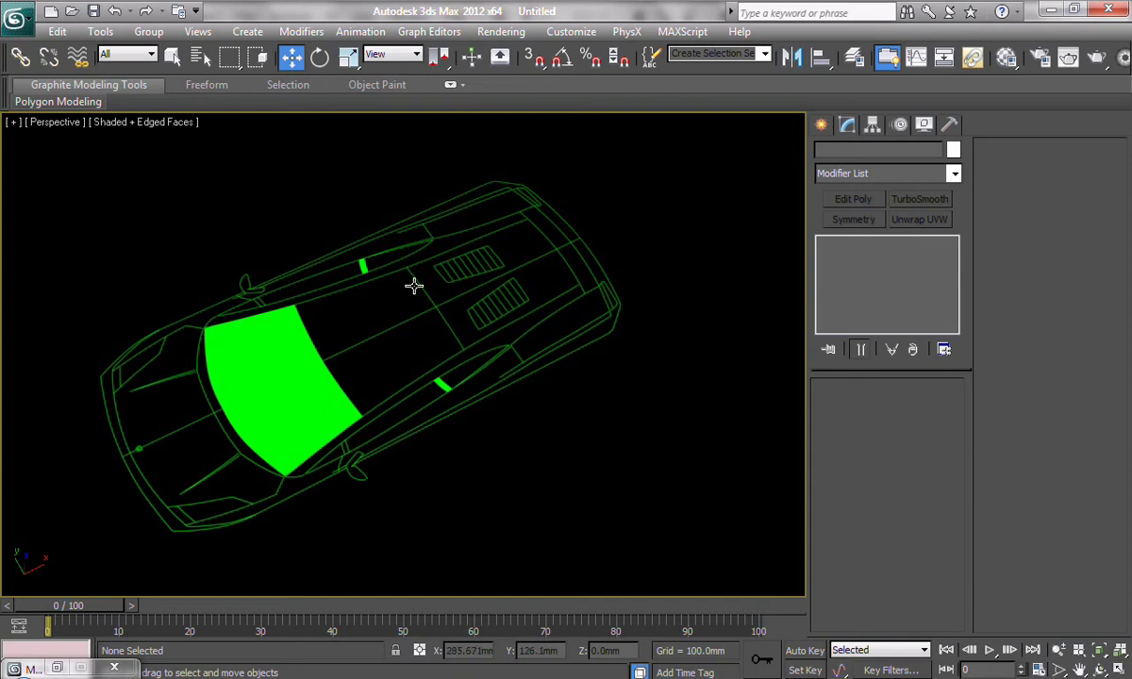
# Try freezing the blueprint plane with Show Frozen in Gray left enabled, and undo the freeze.
pyautogui.click(387, 269)
pyautogui.moveTo(381, 313); pyautogui.dragTo(368, 281)
pyautogui.rightClick(434, 331)
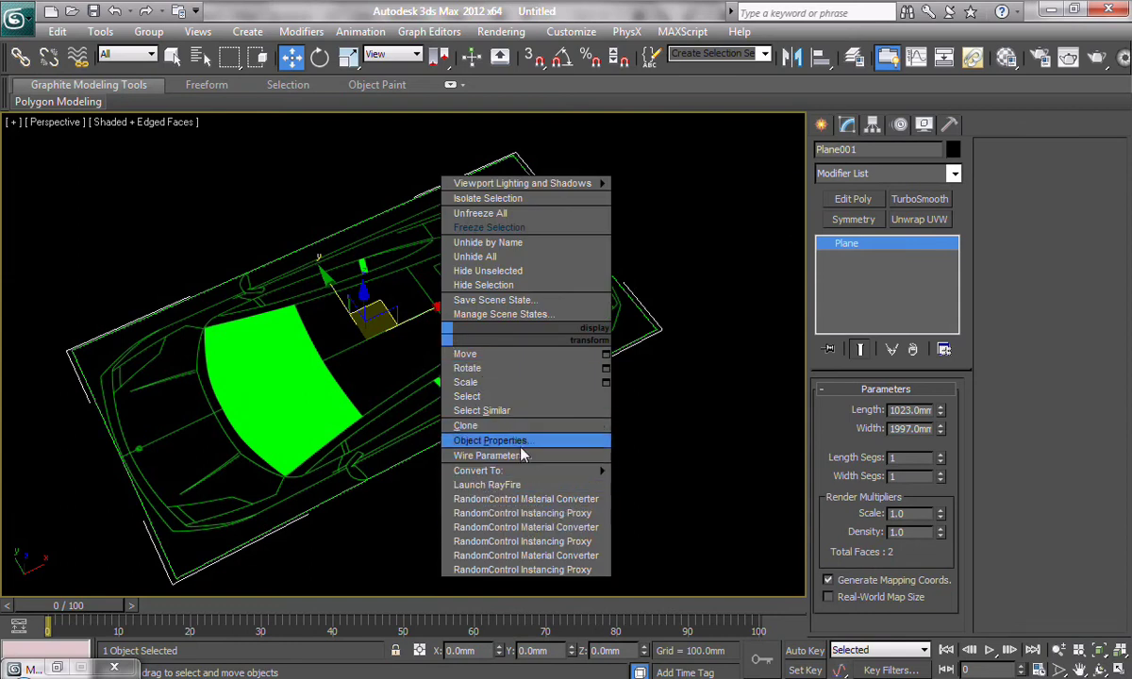
pyautogui.click(491, 440)
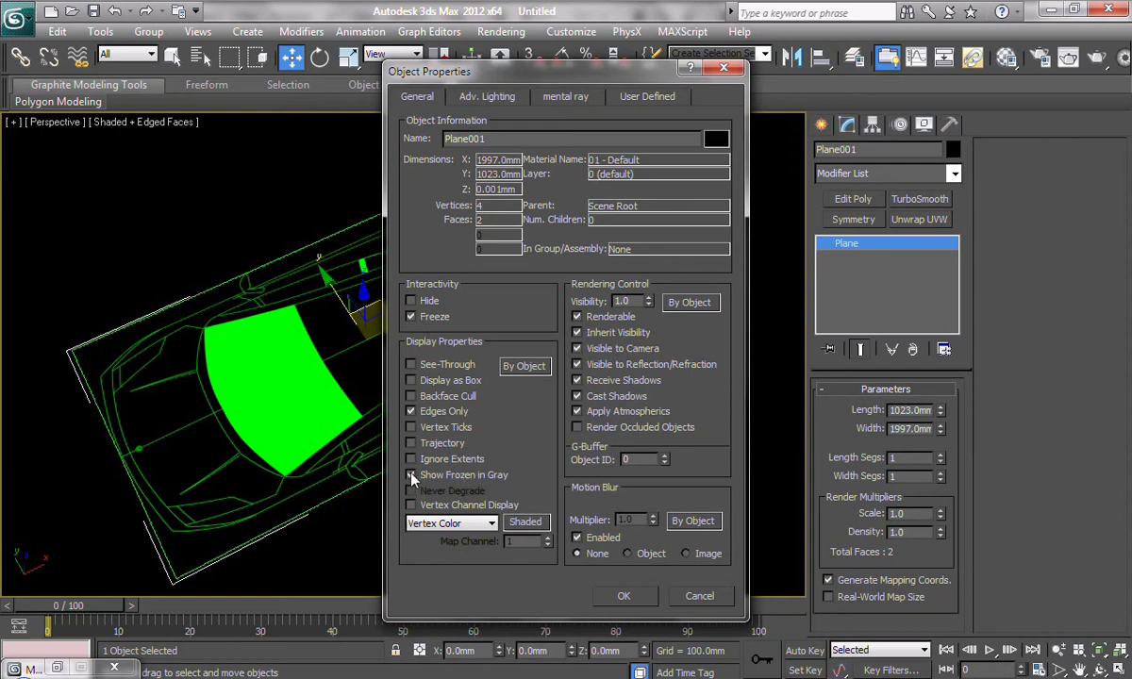
pyautogui.click(618, 596)
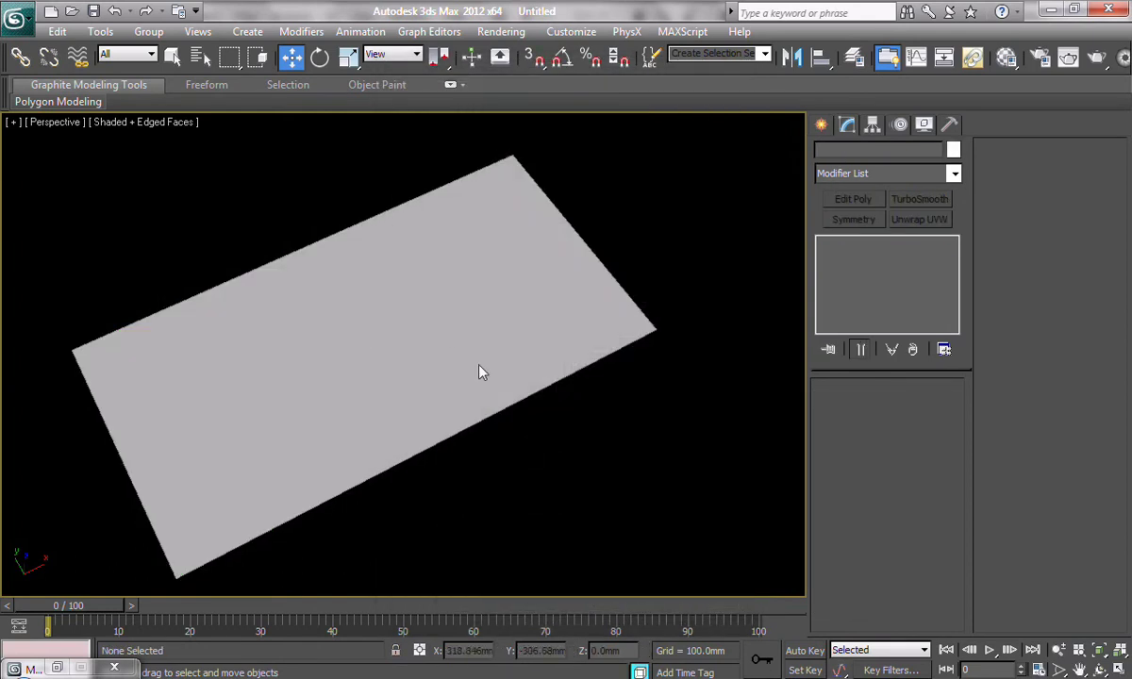
pyautogui.hotkey('ctrl', 'z')
# Freeze the blueprint plane with Show Frozen in Gray turned off, and test whether it can still be region-selected.
pyautogui.rightClick(470, 300)
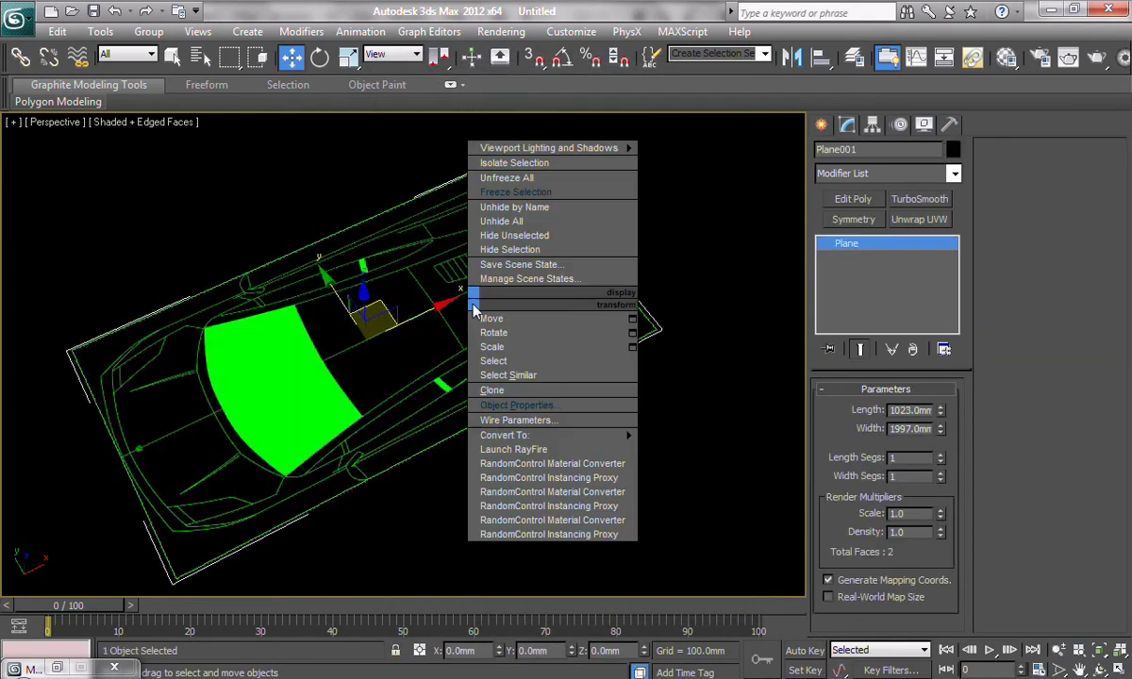
pyautogui.click(529, 304)
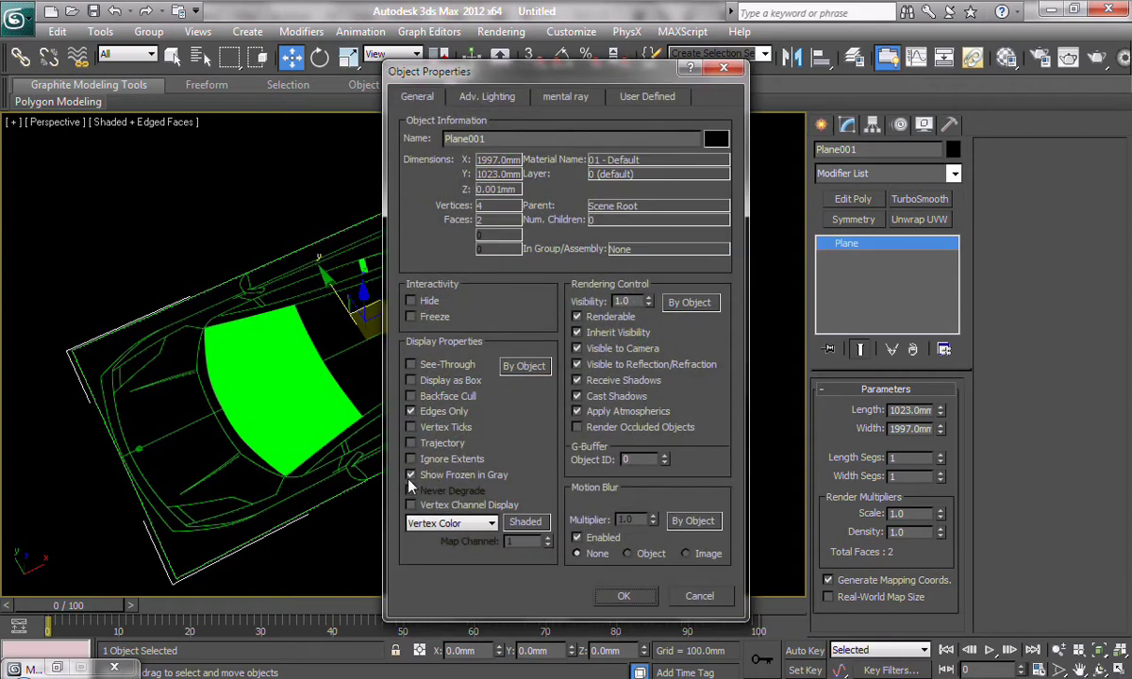
pyautogui.click(412, 477)
pyautogui.click(624, 595)
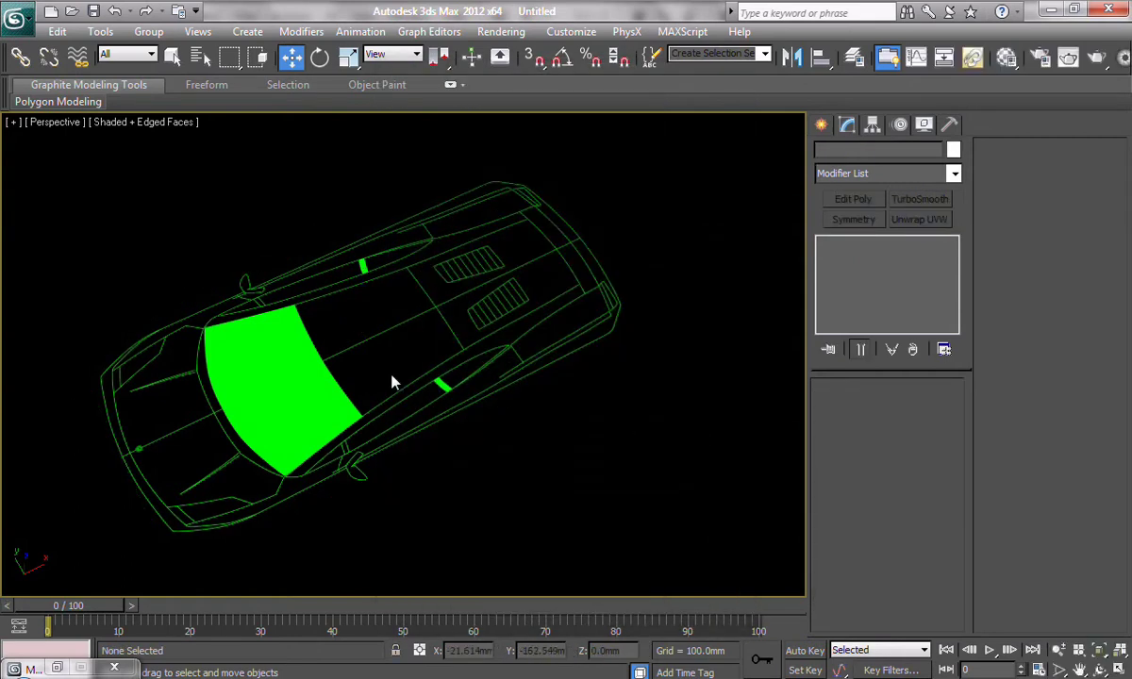
pyautogui.moveTo(394, 382); pyautogui.dragTo(462, 387, button='middle')
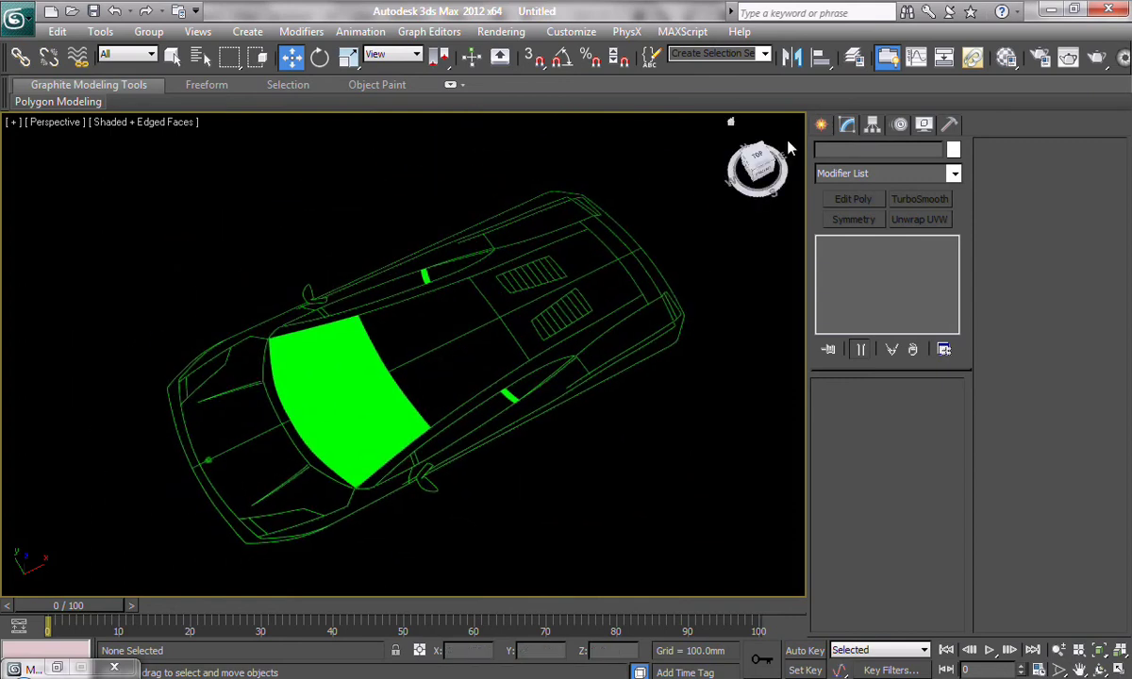
pyautogui.moveTo(169, 172); pyautogui.dragTo(491, 424)
pyautogui.moveTo(286, 221); pyautogui.dragTo(547, 464)
pyautogui.moveTo(414, 240); pyautogui.dragTo(480, 367)
# Unfreeze all objects and select the blueprint plane.
pyautogui.rightClick(421, 369)
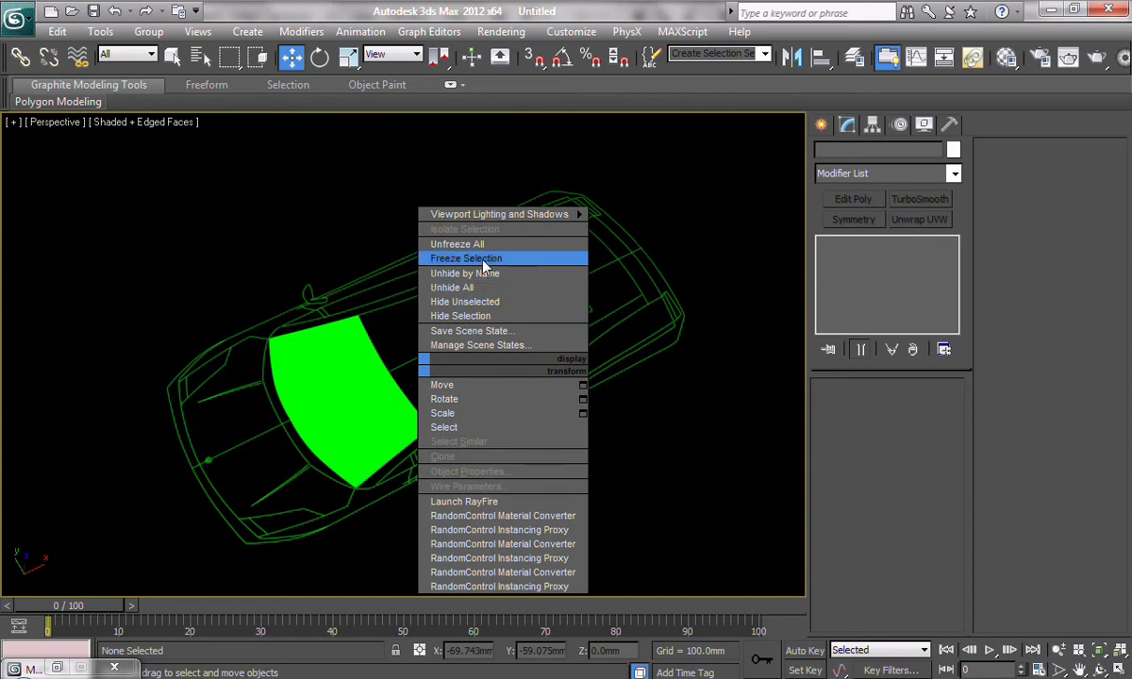
pyautogui.click(472, 244)
pyautogui.click(455, 346)
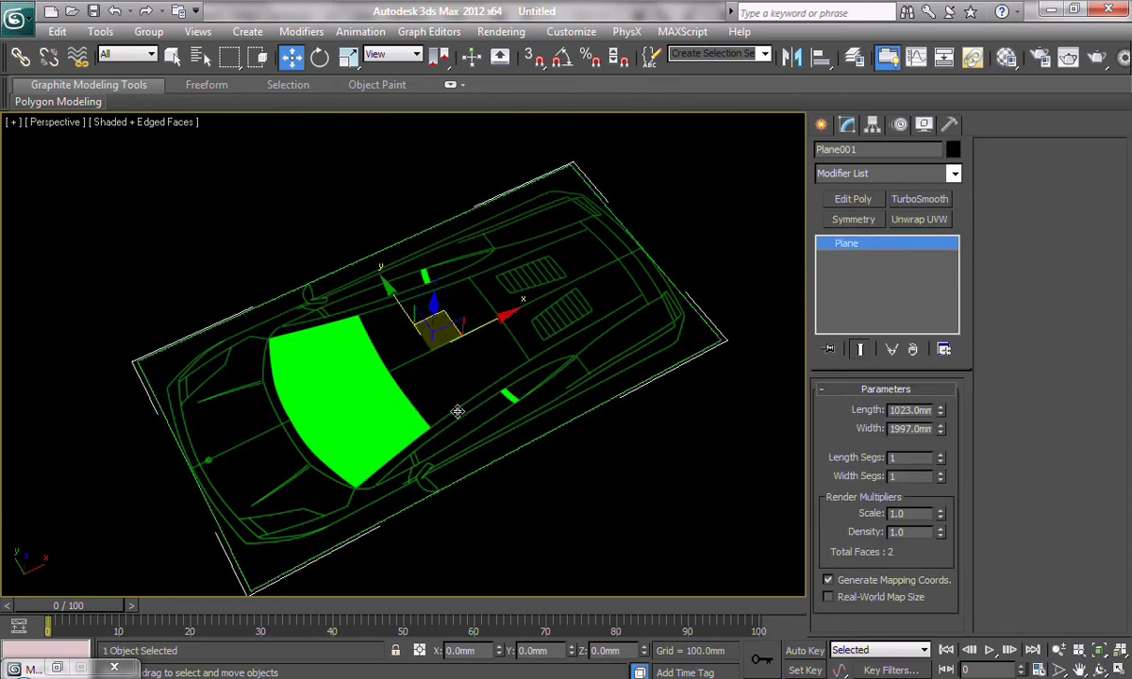
# With angle snap on, make one copy of the blueprint plane rotated 90 degrees about the X axis.
pyautogui.moveTo(454, 441); pyautogui.dragTo(518, 429, button='middle')
pyautogui.click(319, 57)
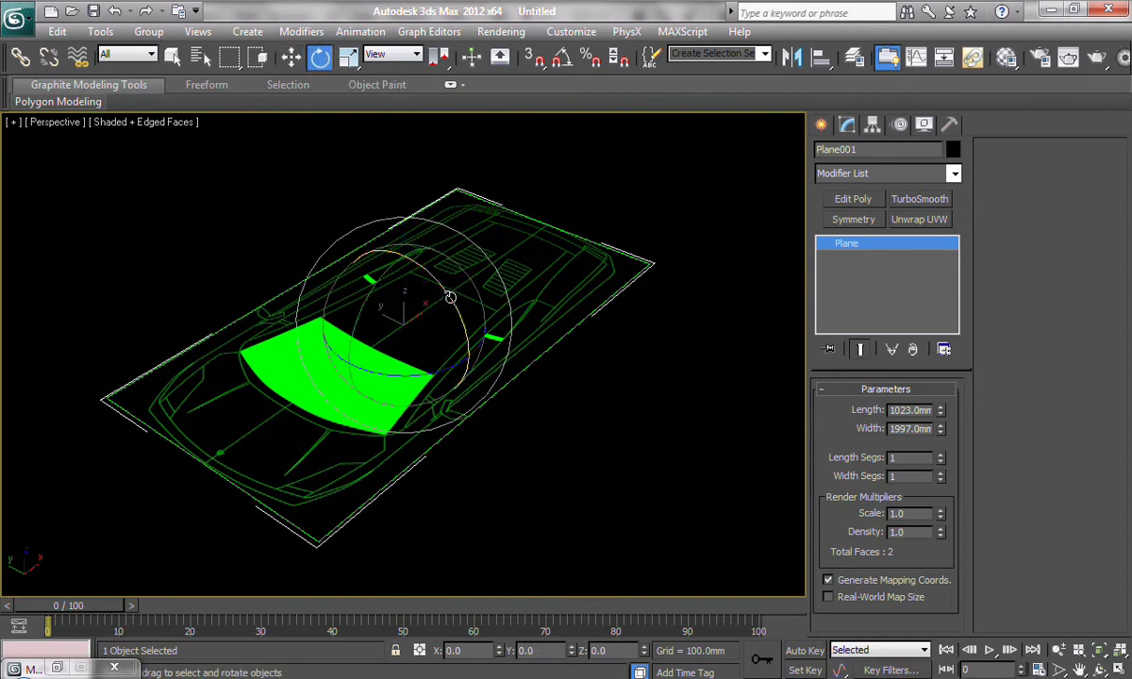
pyautogui.click(561, 57)
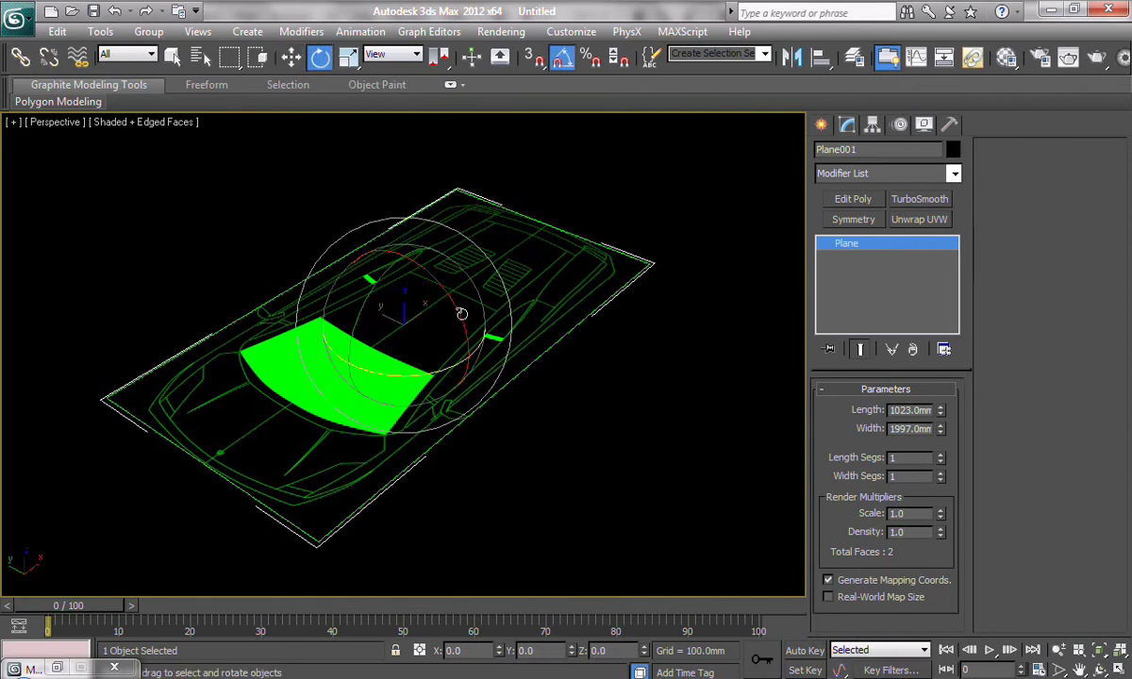
pyautogui.moveTo(439, 293); pyautogui.dragTo(501, 348)
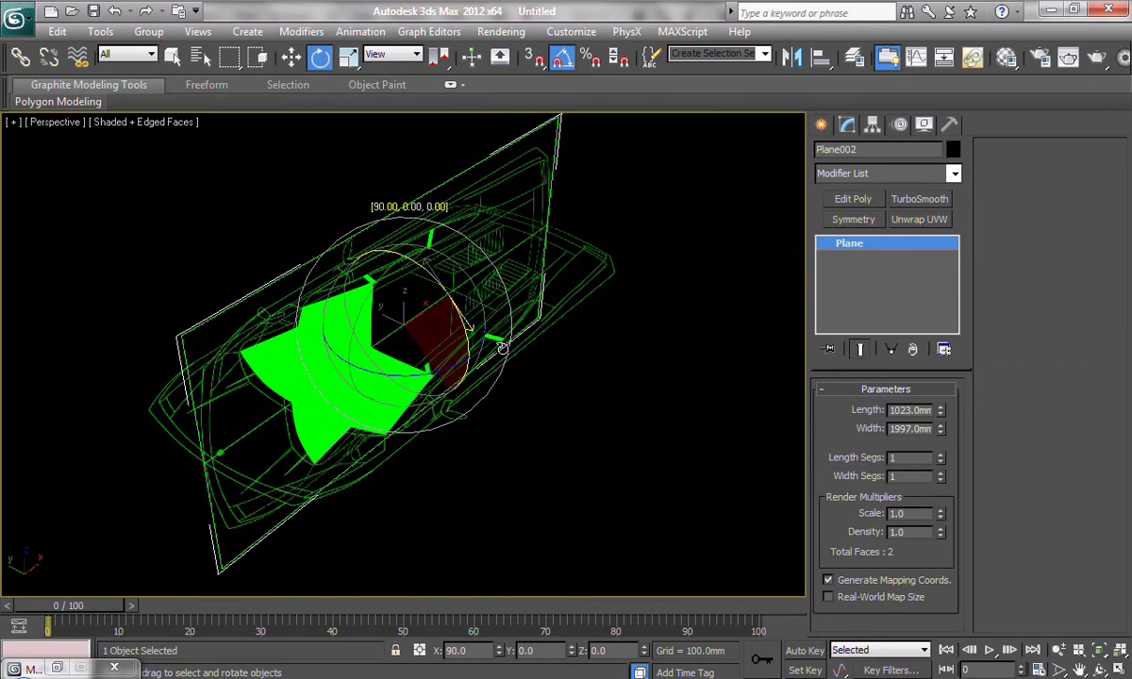
pyautogui.keyDown('shift'); pyautogui.moveTo(502, 348); pyautogui.dragTo(502, 347); pyautogui.keyUp('shift')
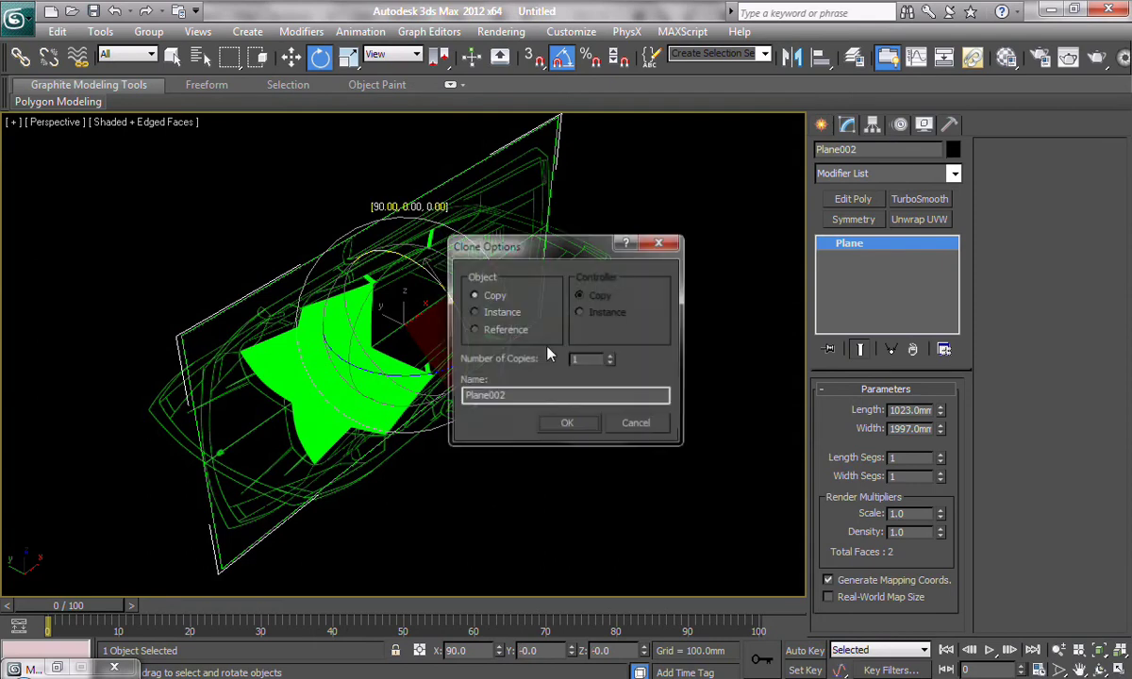
pyautogui.click(567, 424)
# Move the upright copy about 784 mm along the negative Y axis, clear of the top-view plane.
pyautogui.press('w')
pyautogui.keyDown('alt'); pyautogui.moveTo(350, 300); pyautogui.dragTo(538, 462, button='middle'); pyautogui.keyUp('alt')
pyautogui.moveTo(319, 286); pyautogui.dragTo(419, 328)
pyautogui.keyDown('alt'); pyautogui.moveTo(419, 327); pyautogui.dragTo(518, 361, button='middle'); pyautogui.keyUp('alt')
# Check the top-view plane's length, try the upright plane at absolute X 511.5 mm, and copy that value.
pyautogui.click(474, 331)
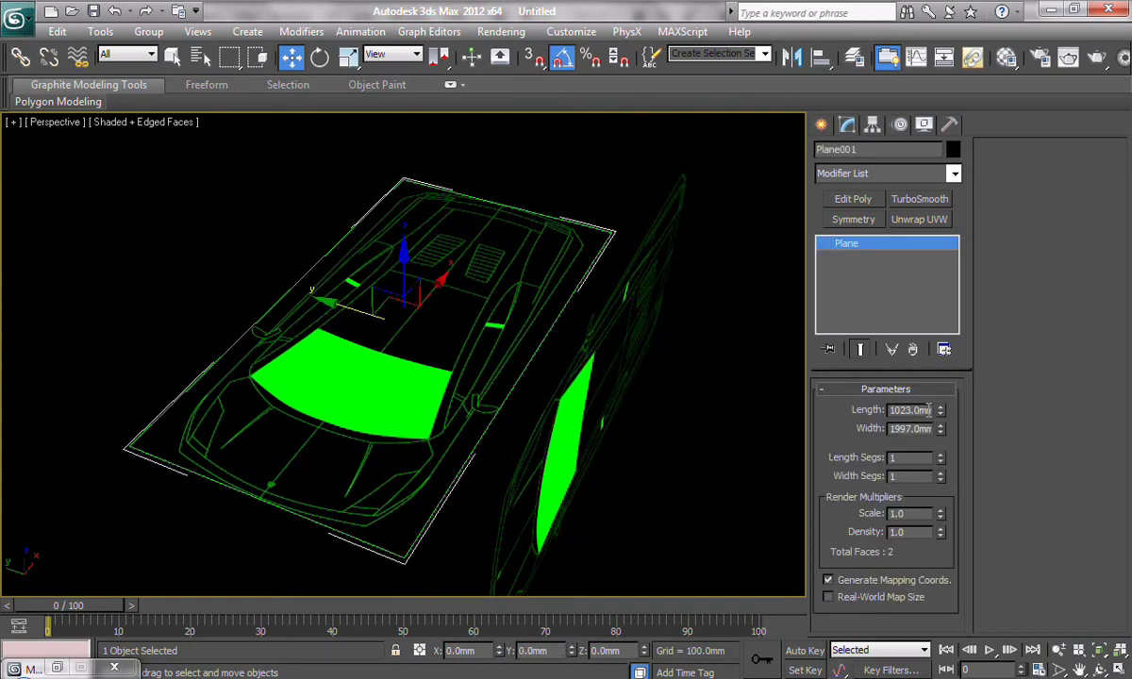
pyautogui.click(569, 393)
pyautogui.press('F12')
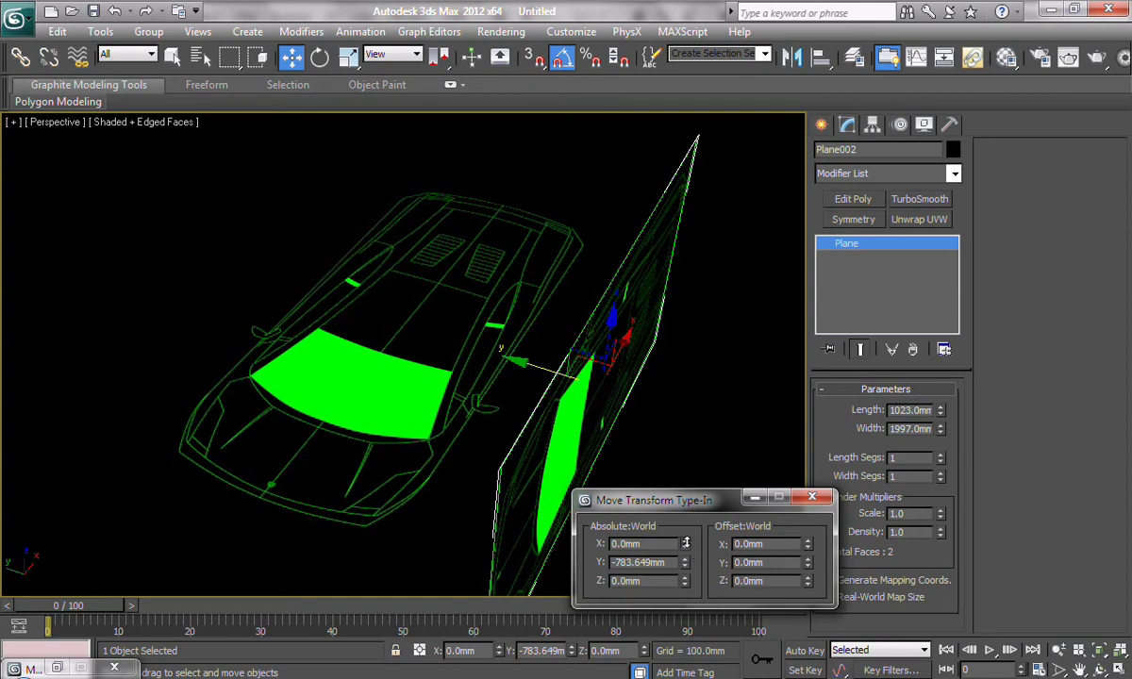
pyautogui.moveTo(686, 544); pyautogui.dragTo(572, 514)
pyautogui.rightClick(688, 549)
pyautogui.write('511.5')
pyautogui.press('Return')
pyautogui.hotkey('ctrl', 'c')
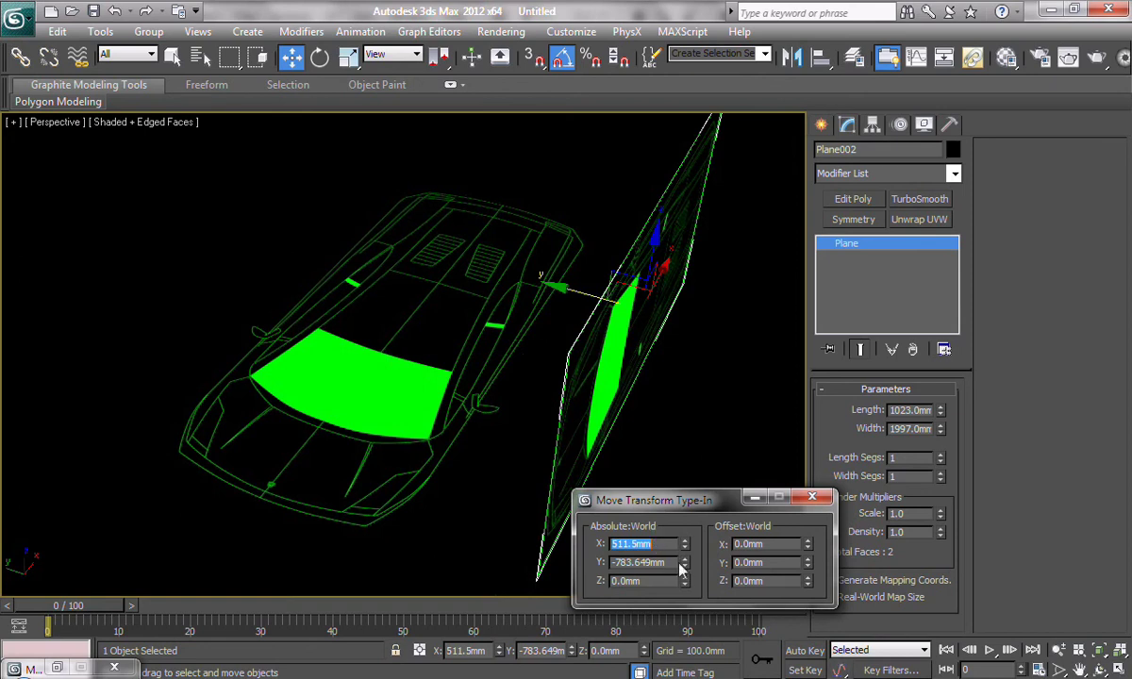
# Set the upright plane's absolute world position to X 0 mm and Y 511.5 mm.
pyautogui.write('0')
pyautogui.press('Return')
pyautogui.press('Tab')
pyautogui.hotkey('ctrl', 'v')
pyautogui.press('Return')
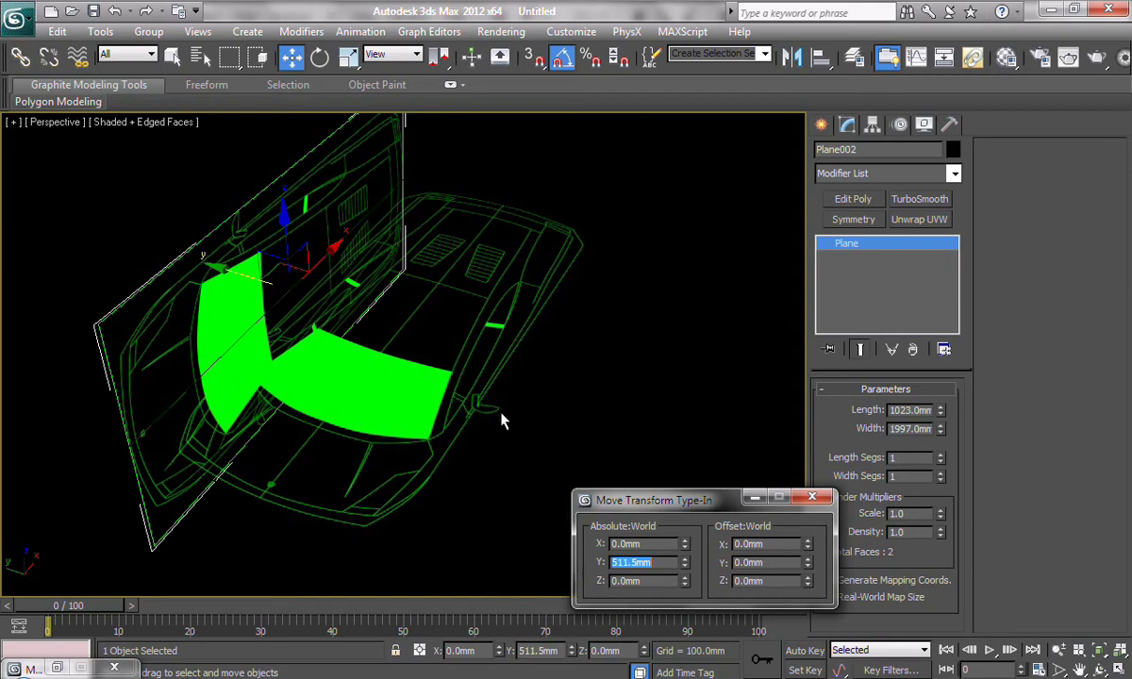
pyautogui.moveTo(444, 377)
pyautogui.keyDown('alt'); pyautogui.mouseDown(button='middle')
pyautogui.moveTo(536, 399)
pyautogui.moveTo(500, 321)
pyautogui.moveTo(574, 328)
pyautogui.moveTo(509, 358)
pyautogui.moveTo(480, 391)
pyautogui.moveTo(547, 306)
pyautogui.moveTo(435, 380)
pyautogui.moveTo(450, 396)
pyautogui.moveTo(426, 392)
pyautogui.mouseUp(button='middle'); pyautogui.keyUp('alt')
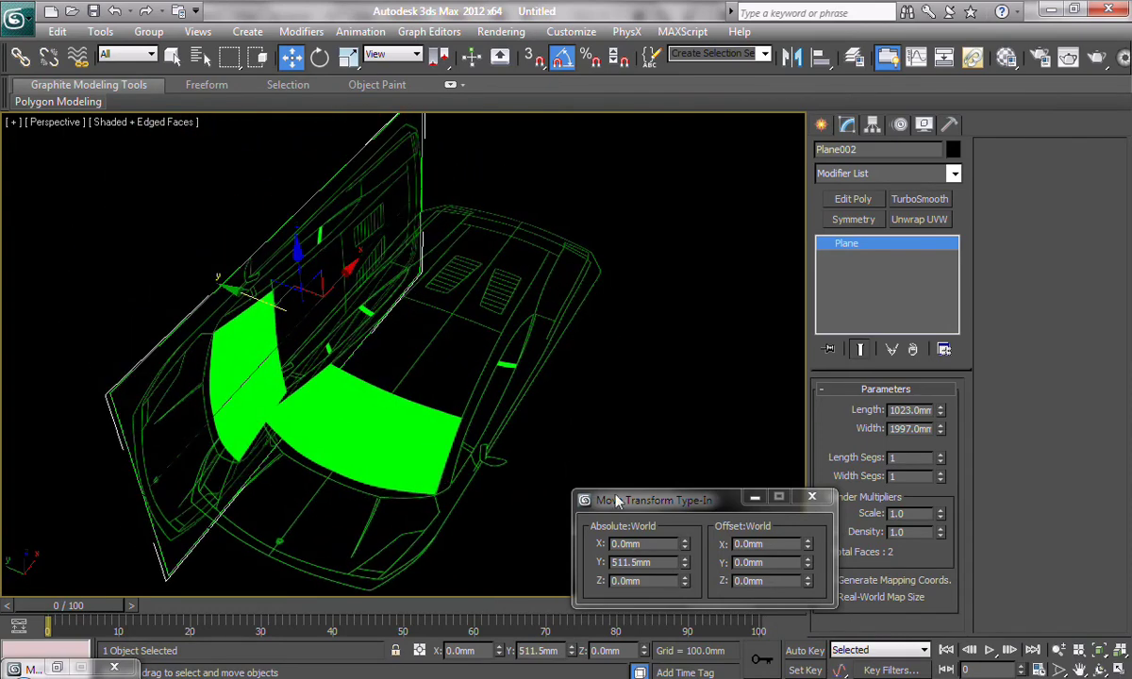
pyautogui.click(811, 497)
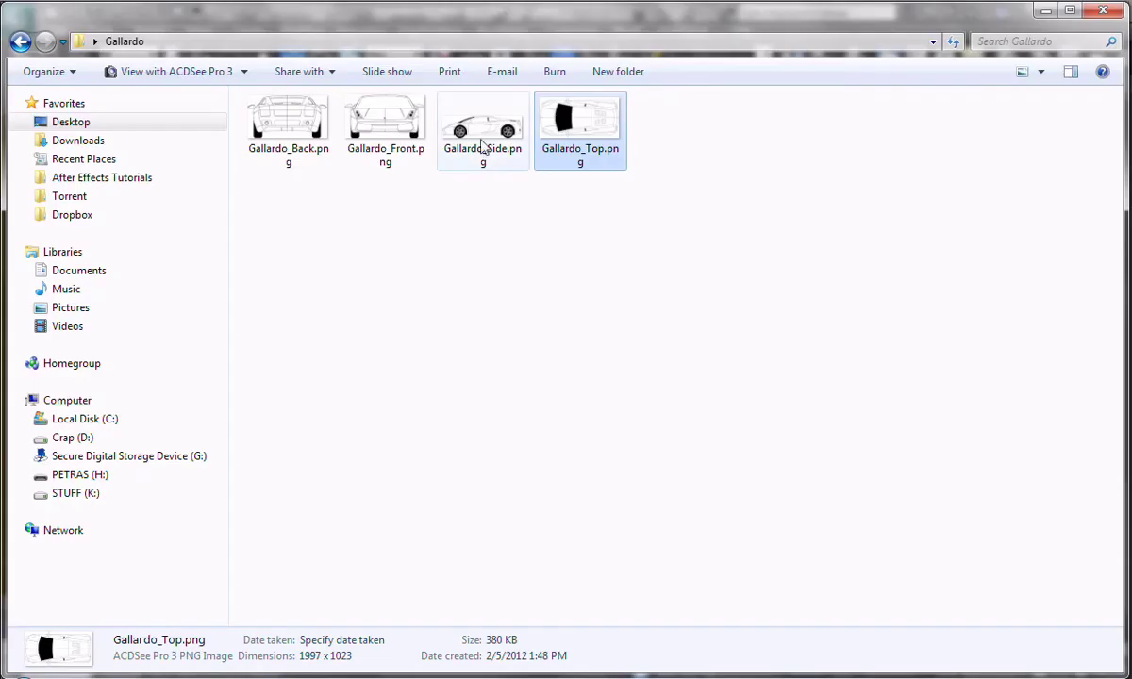
# Look up the image dimensions of Gallardo_Side.png in the Gallardo folder and set the upright plane's length to 551 mm.
pyautogui.click(479, 120)
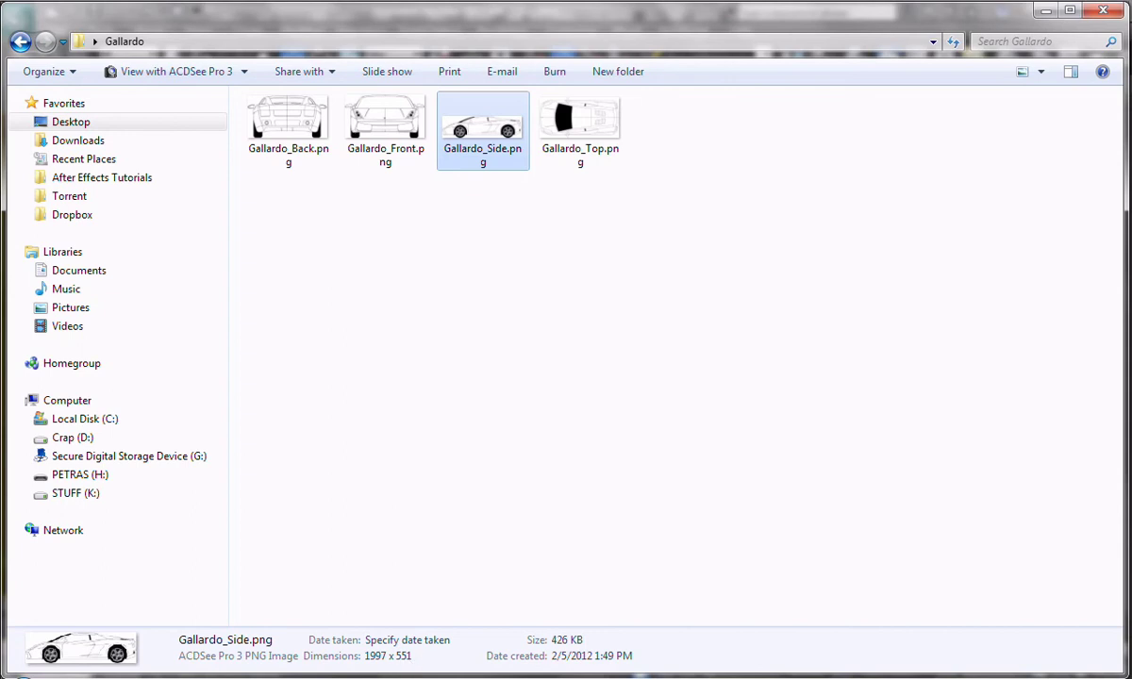
pyautogui.click(464, 651)
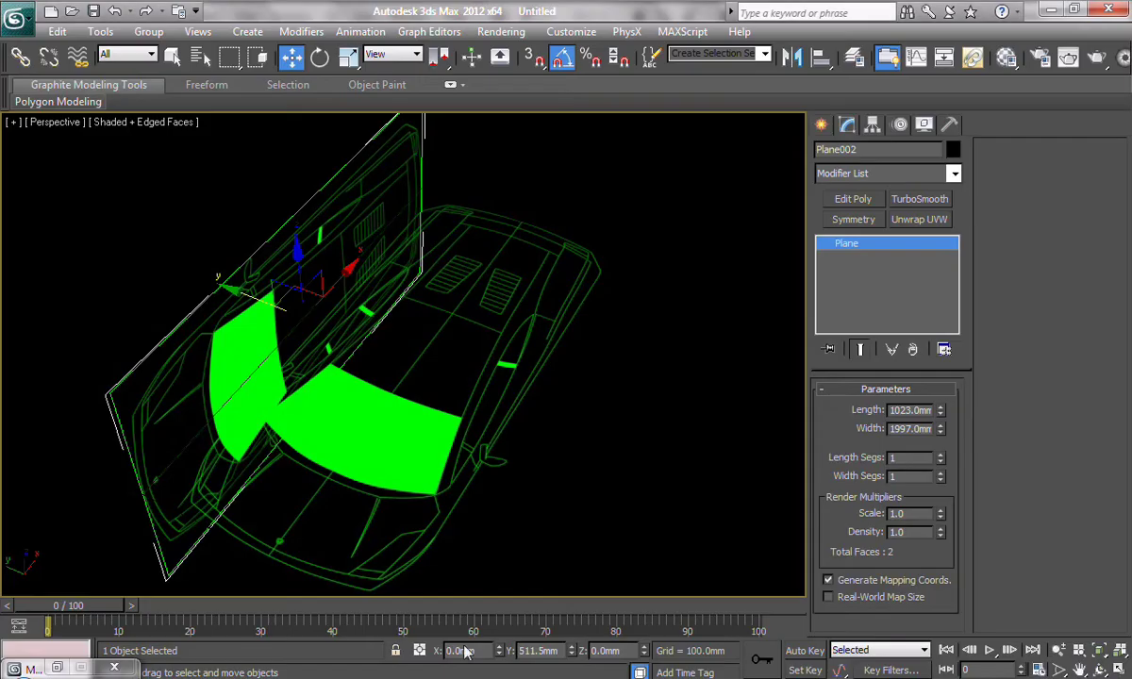
pyautogui.doubleClick(911, 411)
pyautogui.write('551')
pyautogui.press('Return')
pyautogui.keyDown('alt'); pyautogui.moveTo(545, 378); pyautogui.dragTo(585, 377, button='middle'); pyautogui.keyUp('alt')
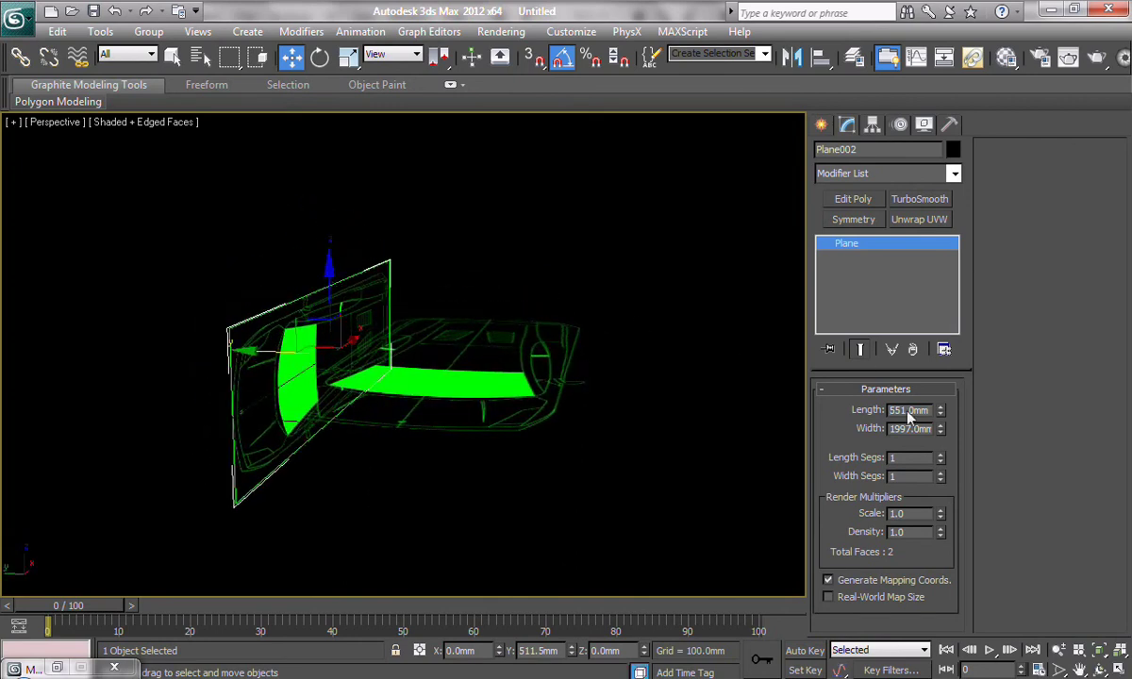
# Set the upright plane's absolute world Z position to 275.5 mm.
pyautogui.press('F12')
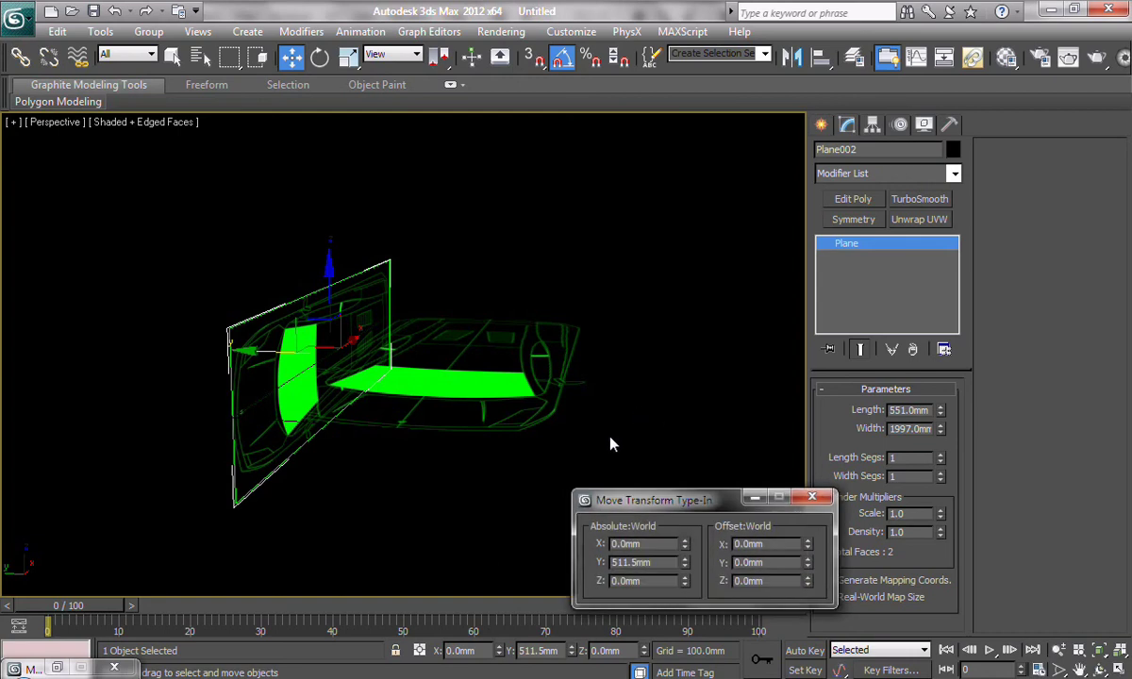
pyautogui.moveTo(686, 584); pyautogui.dragTo(702, 524)
pyautogui.rightClick(701, 524)
pyautogui.moveTo(658, 580); pyautogui.dragTo(500, 576)
pyautogui.write('275.5')
pyautogui.press('Return')
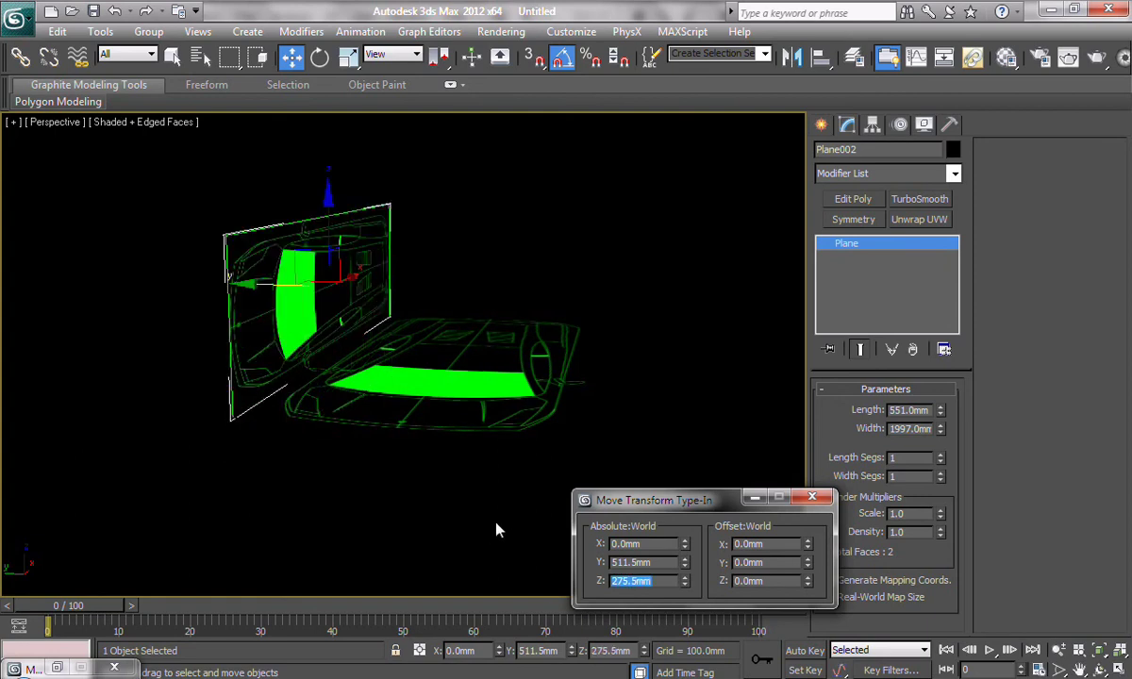
pyautogui.click(814, 498)
# Select both planes and inspect the shared edge where the upright plane meets the top-view plane.
pyautogui.moveTo(491, 501); pyautogui.dragTo(183, 360)
pyautogui.keyDown('alt'); pyautogui.moveTo(183, 360); pyautogui.dragTo(471, 434, button='middle'); pyautogui.keyUp('alt')
pyautogui.scroll(8, 404, 355)
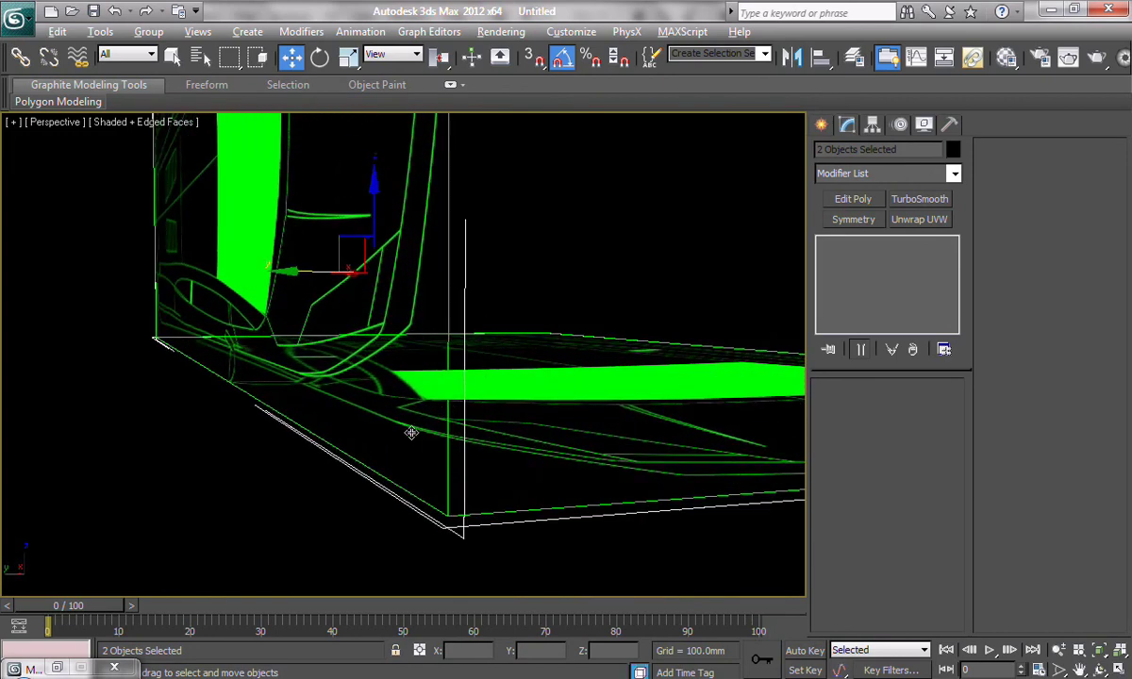
pyautogui.scroll(3, 415, 434)
pyautogui.scroll(-6, 434, 429)
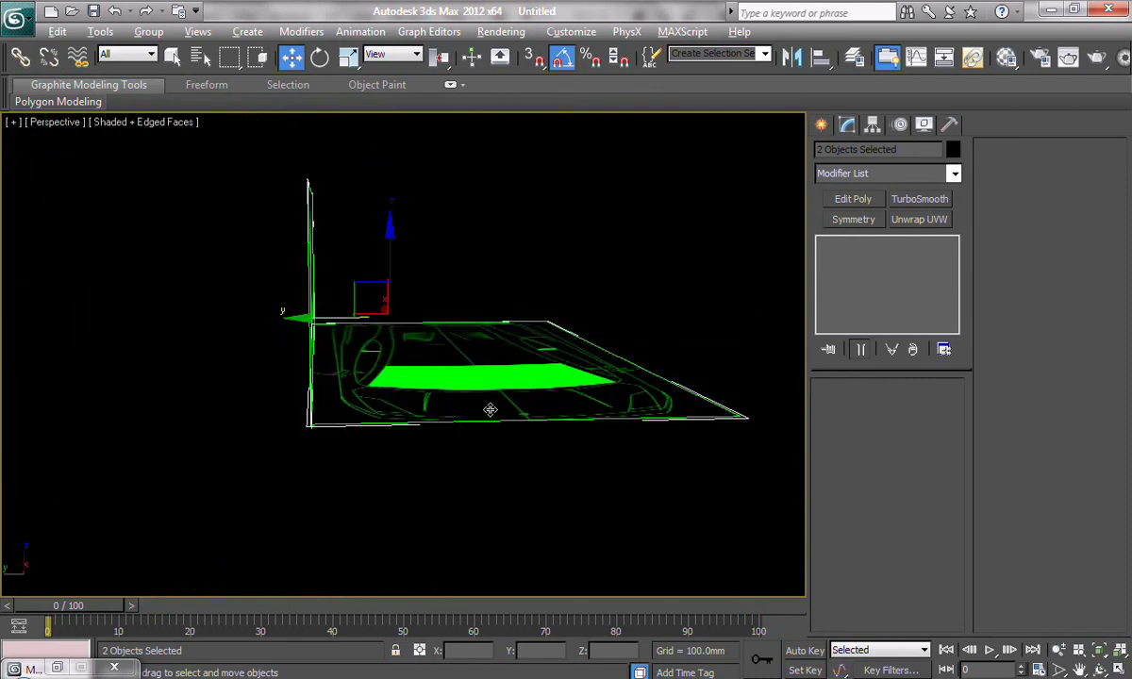
pyautogui.keyDown('alt'); pyautogui.moveTo(424, 452); pyautogui.dragTo(461, 454, button='middle'); pyautogui.keyUp('alt')
pyautogui.scroll(4, 460, 441)
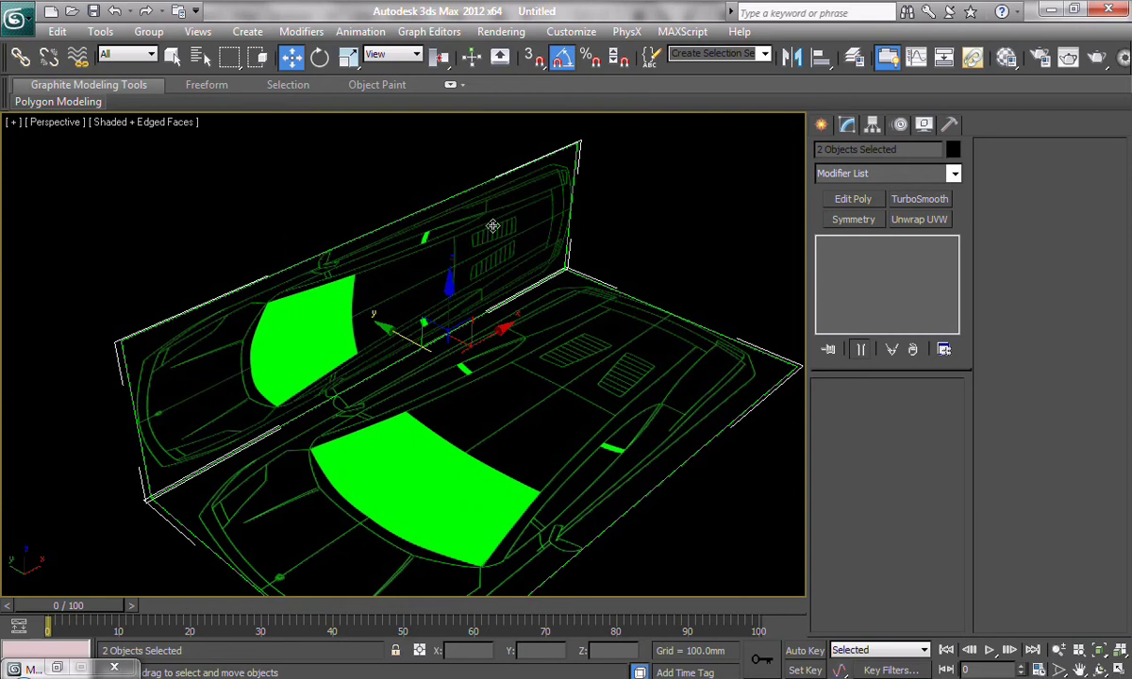
# Copy the green blueprint material into the second Material Editor slot under the name 02 - Default.
pyautogui.click(1007, 59)
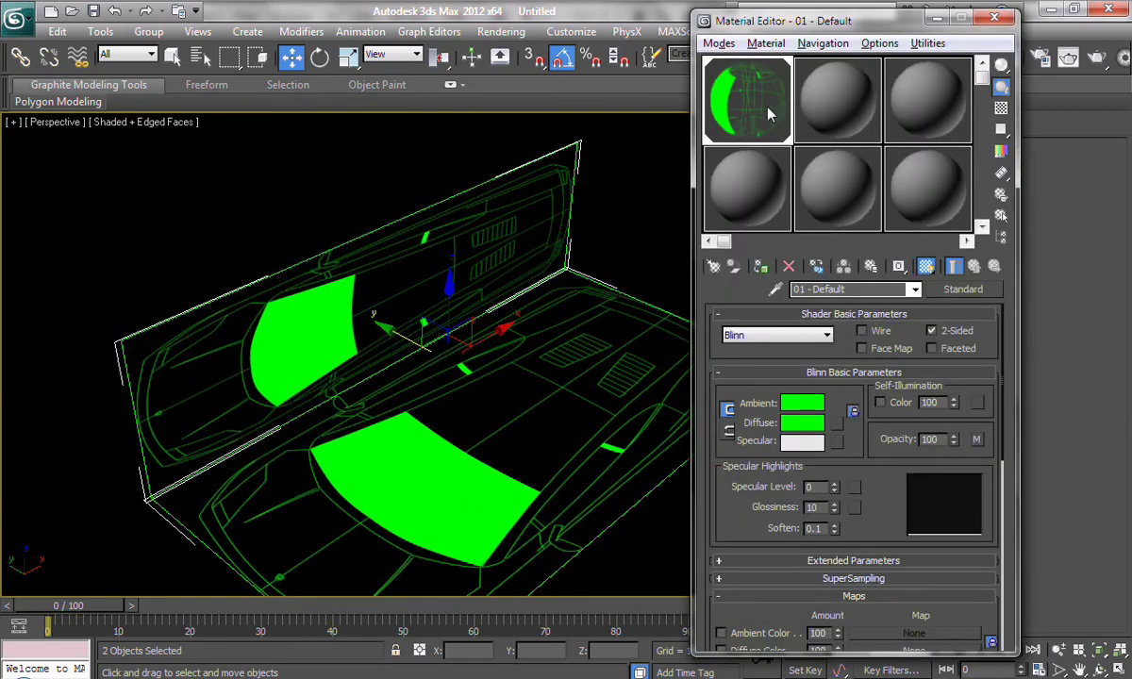
pyautogui.click(834, 94)
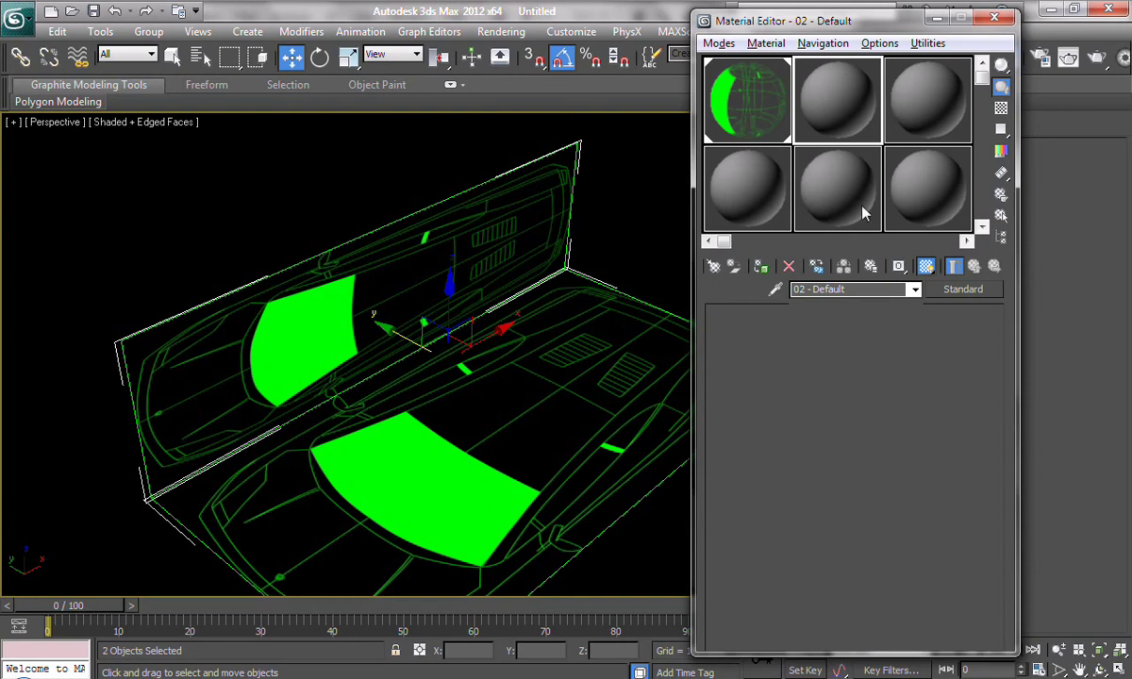
pyautogui.moveTo(807, 290); pyautogui.dragTo(798, 290)
pyautogui.write('2')
pyautogui.moveTo(879, 498); pyautogui.dragTo(891, 414)
# Replace the bitmap inside the second material's opacity Color Correction map with Gallardo_Side.png.
pyautogui.scroll(-4, 877, 429)
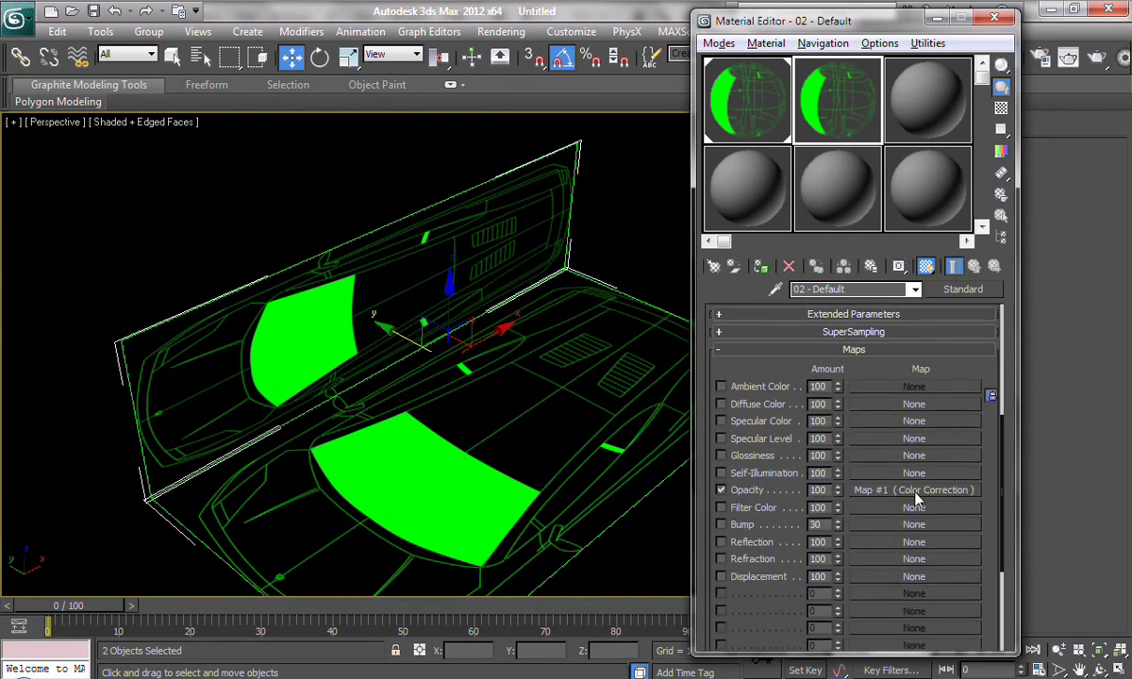
pyautogui.click(862, 459)
pyautogui.click(725, 611)
pyautogui.click(913, 490)
pyautogui.click(929, 405)
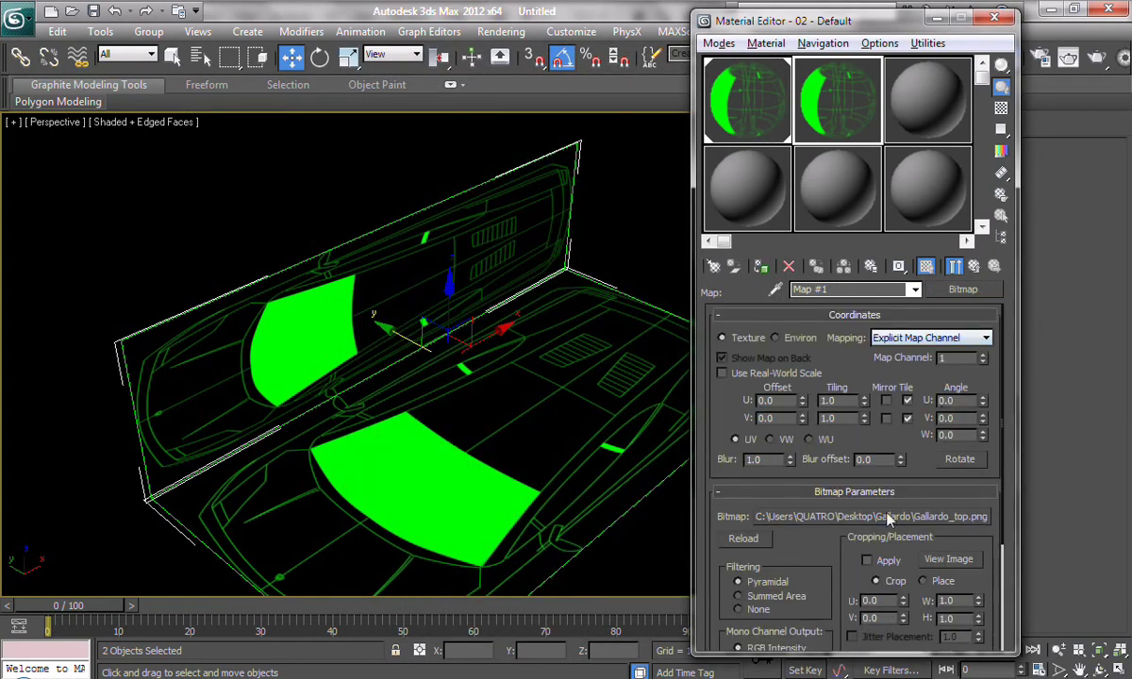
pyautogui.click(834, 517)
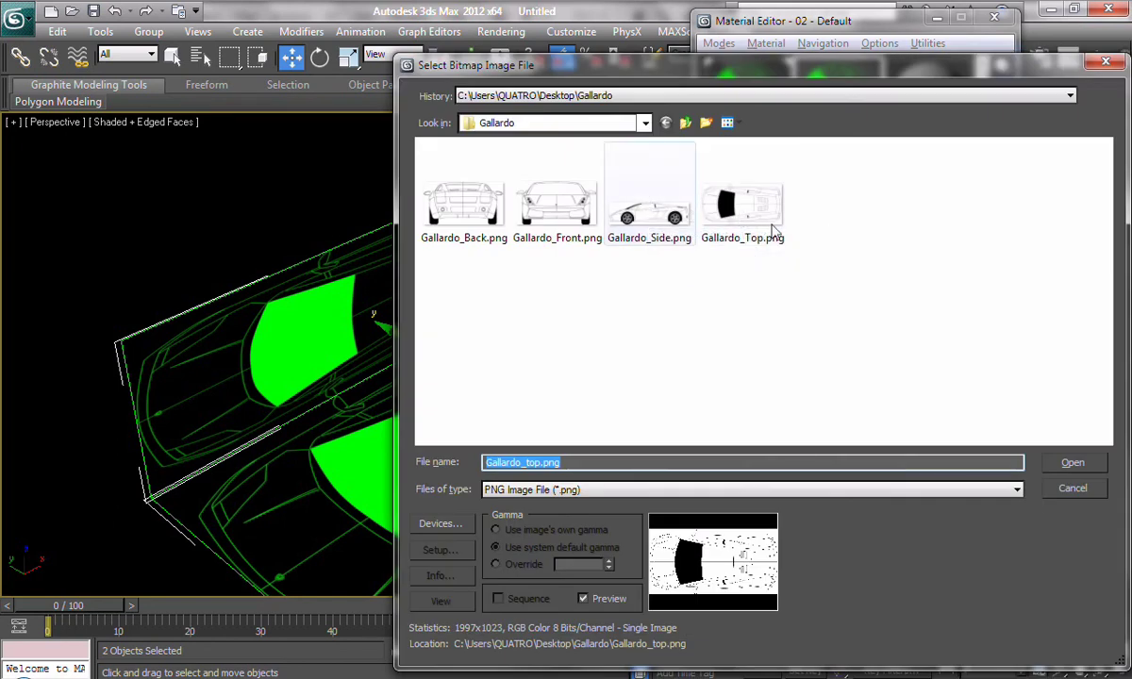
pyautogui.doubleClick(651, 203)
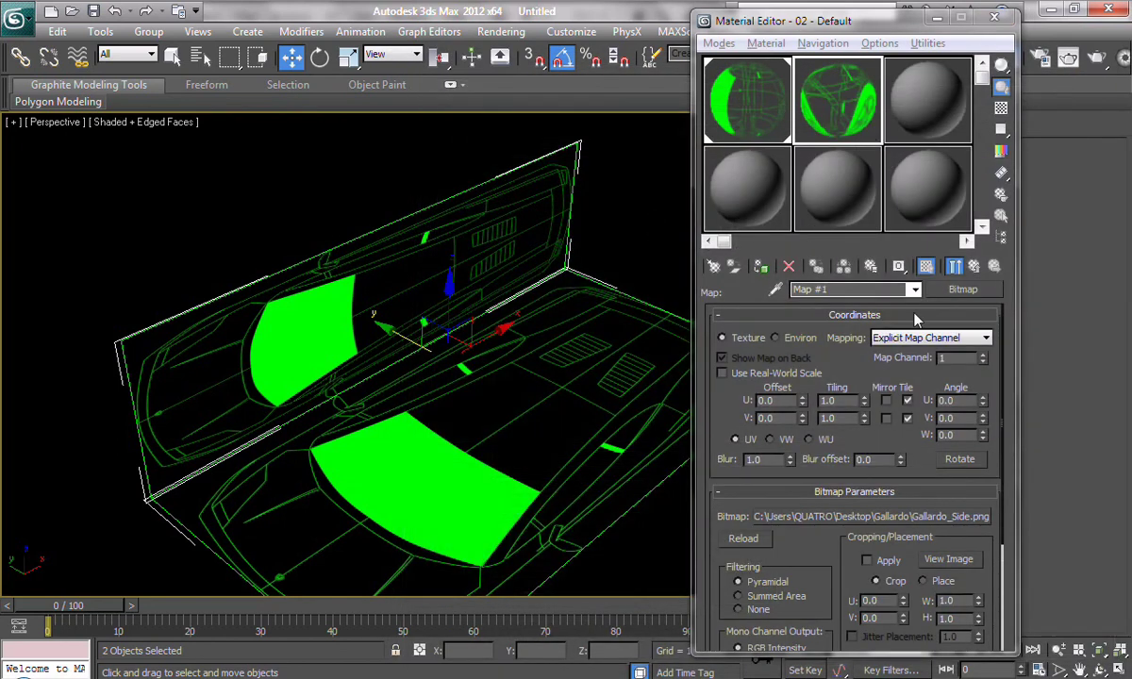
# Assign the side-view material to the upright plane only, using Assign to Object, and clear the selection.
pyautogui.moveTo(853, 135); pyautogui.dragTo(408, 247)
pyautogui.click(521, 382)
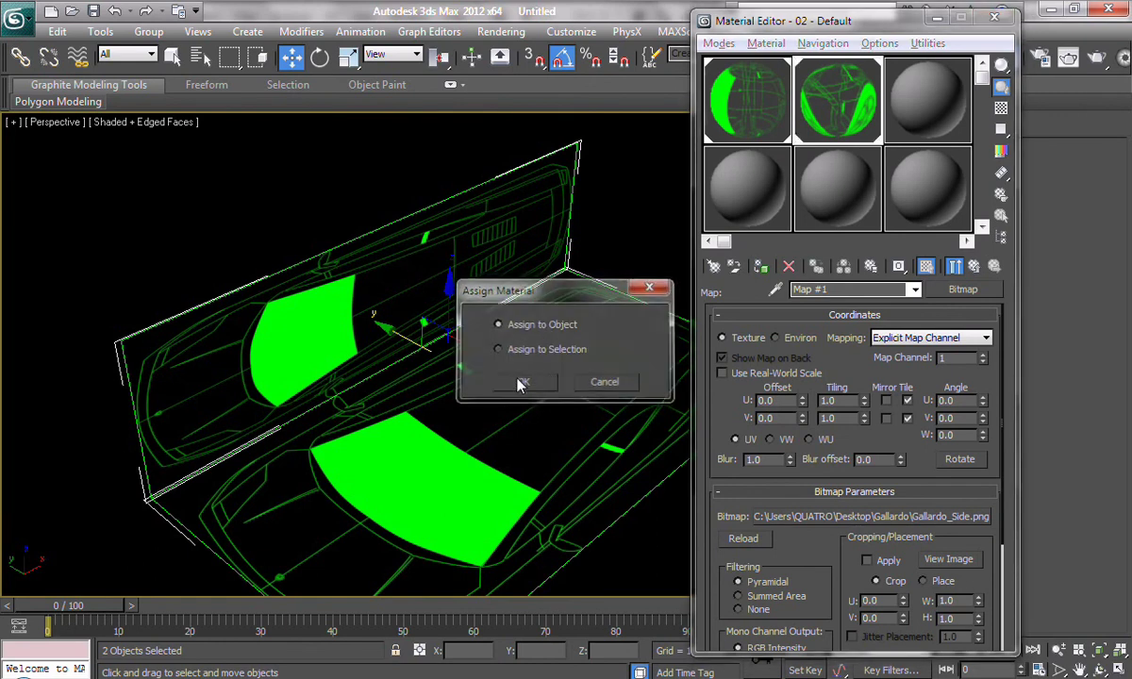
pyautogui.click(243, 194)
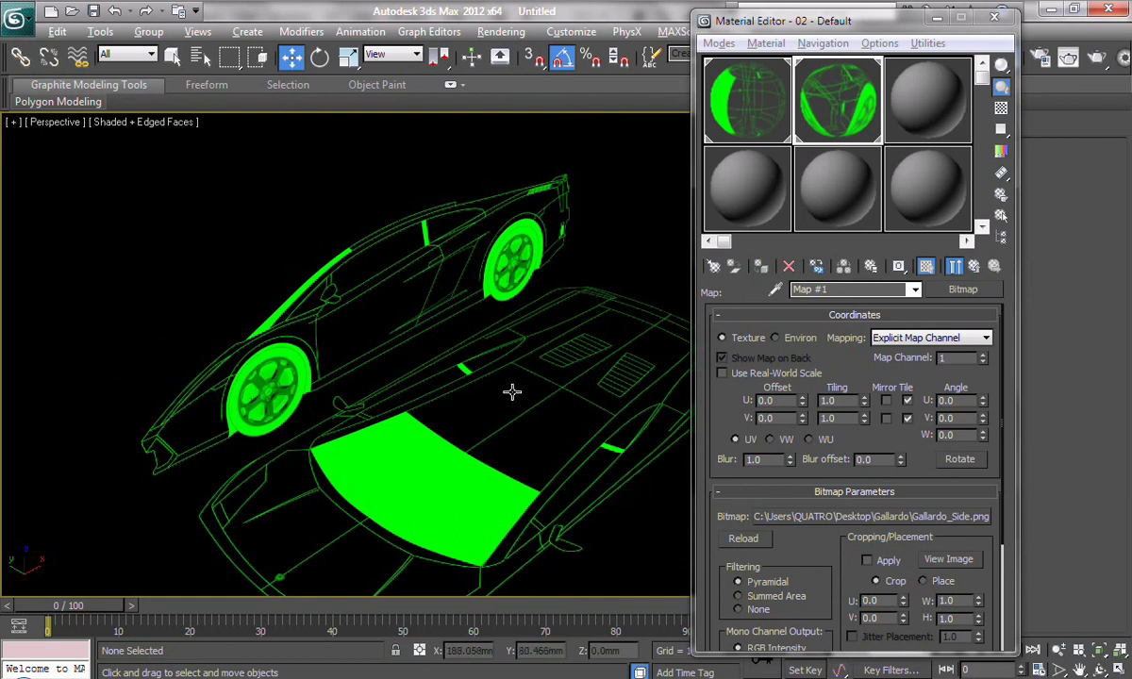
# Turn on Expert Mode and view the side and top blueprint planes together.
pyautogui.keyDown('alt'); pyautogui.moveTo(512, 391); pyautogui.dragTo(392, 361, button='middle'); pyautogui.keyUp('alt')
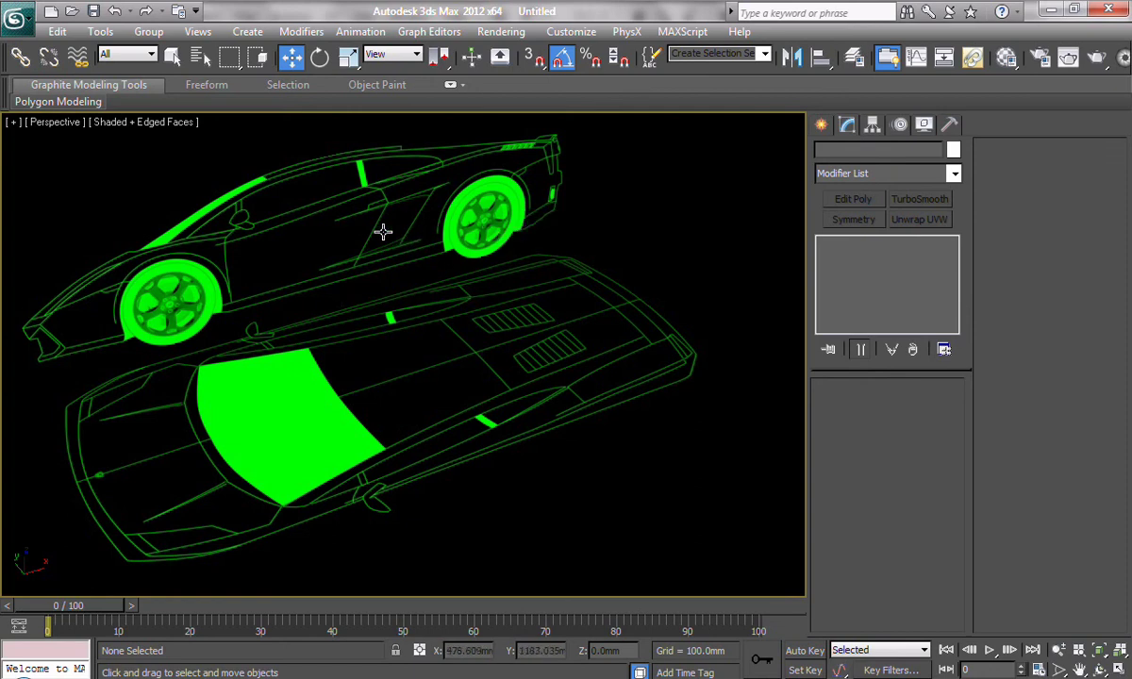
pyautogui.hotkey('ctrl', 'x')
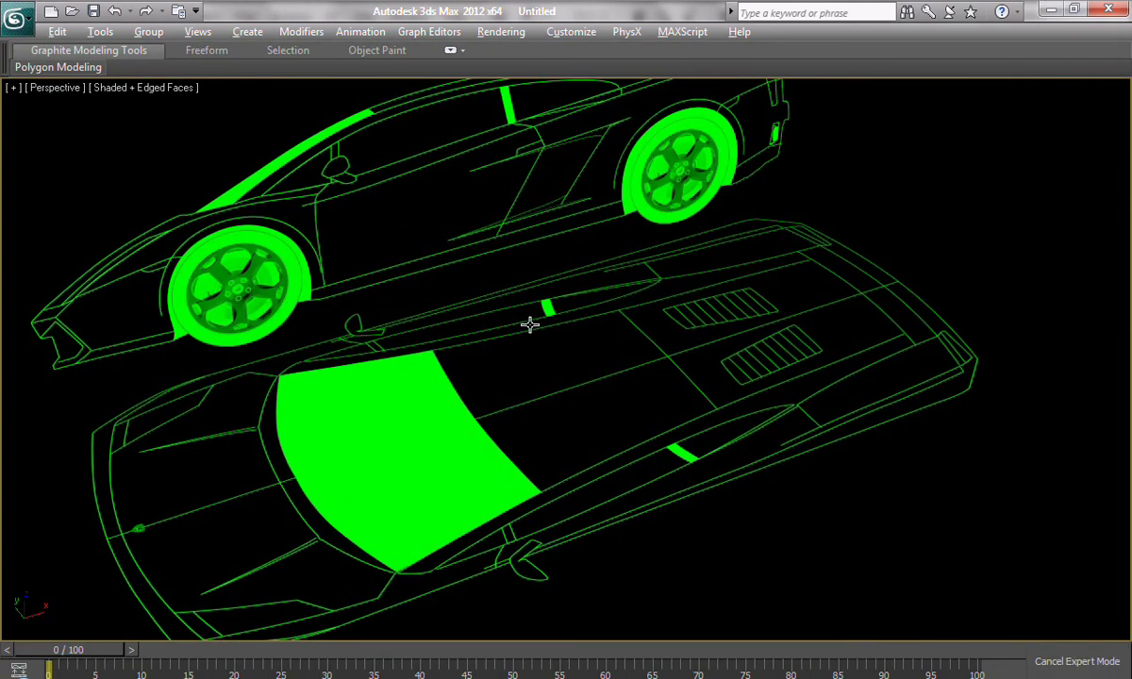
pyautogui.keyDown('alt'); pyautogui.moveTo(509, 426); pyautogui.dragTo(512, 403, button='middle'); pyautogui.keyUp('alt')
pyautogui.keyDown('alt'); pyautogui.moveTo(501, 351); pyautogui.dragTo(490, 383, button='middle'); pyautogui.keyUp('alt')
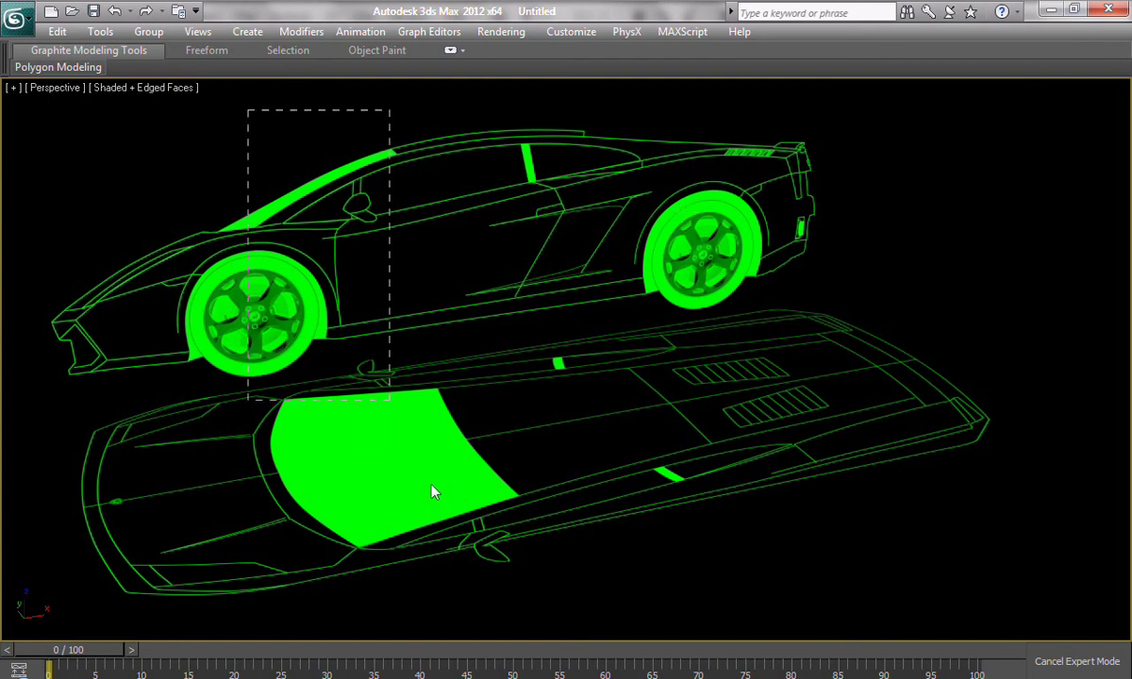
# Freeze both blueprint planes through Object Properties with Show Frozen in Gray turned off.
pyautogui.moveTo(431, 485); pyautogui.dragTo(434, 412)
pyautogui.rightClick(436, 411)
pyautogui.click(524, 506)
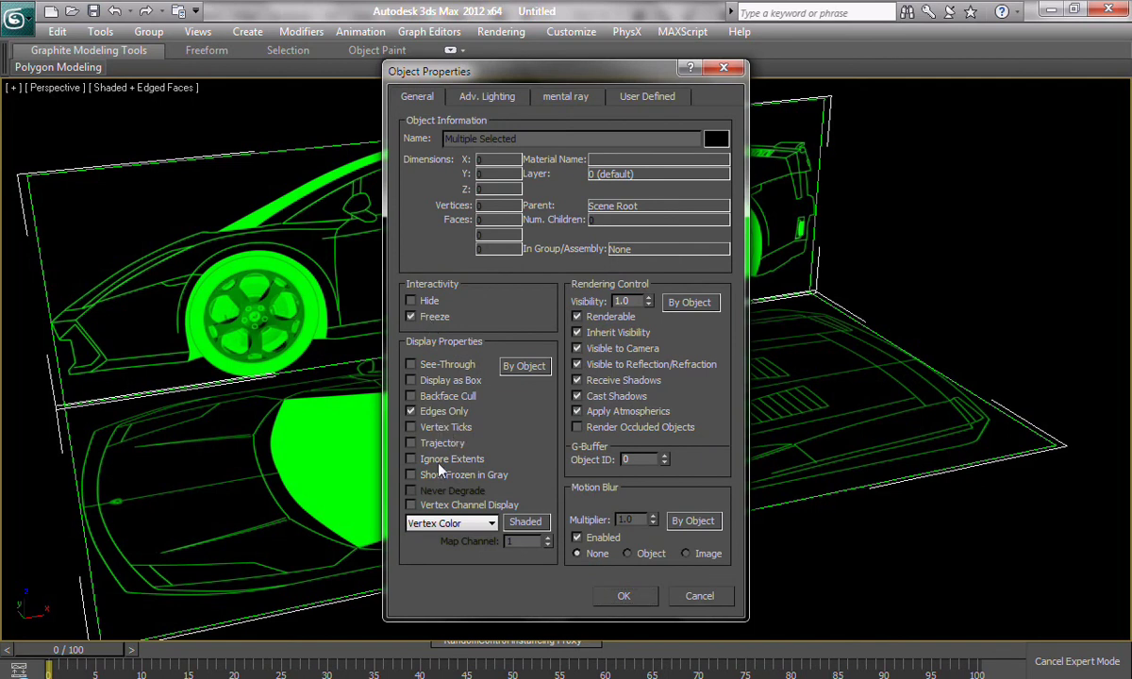
pyautogui.click(624, 598)
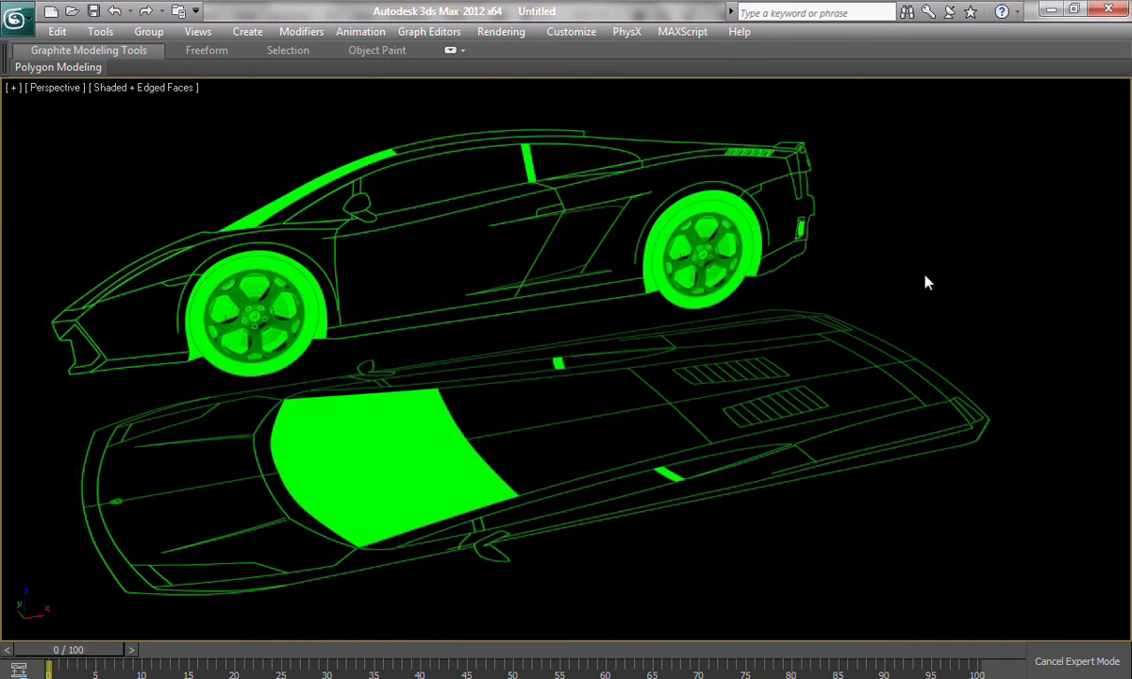